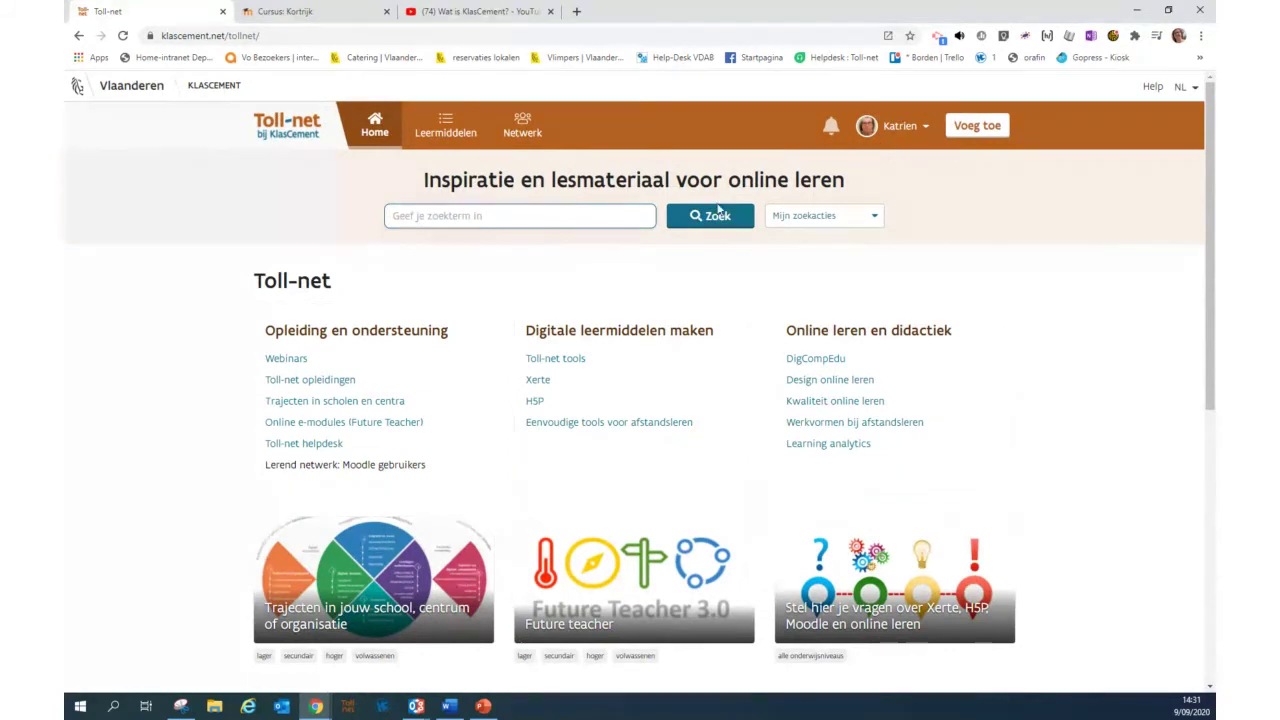
Open the H5P exercise-making environment from the Toll-net site, continuing with the linked KlasCement account
{"action": "left_click", "coordinate": [534, 404]}
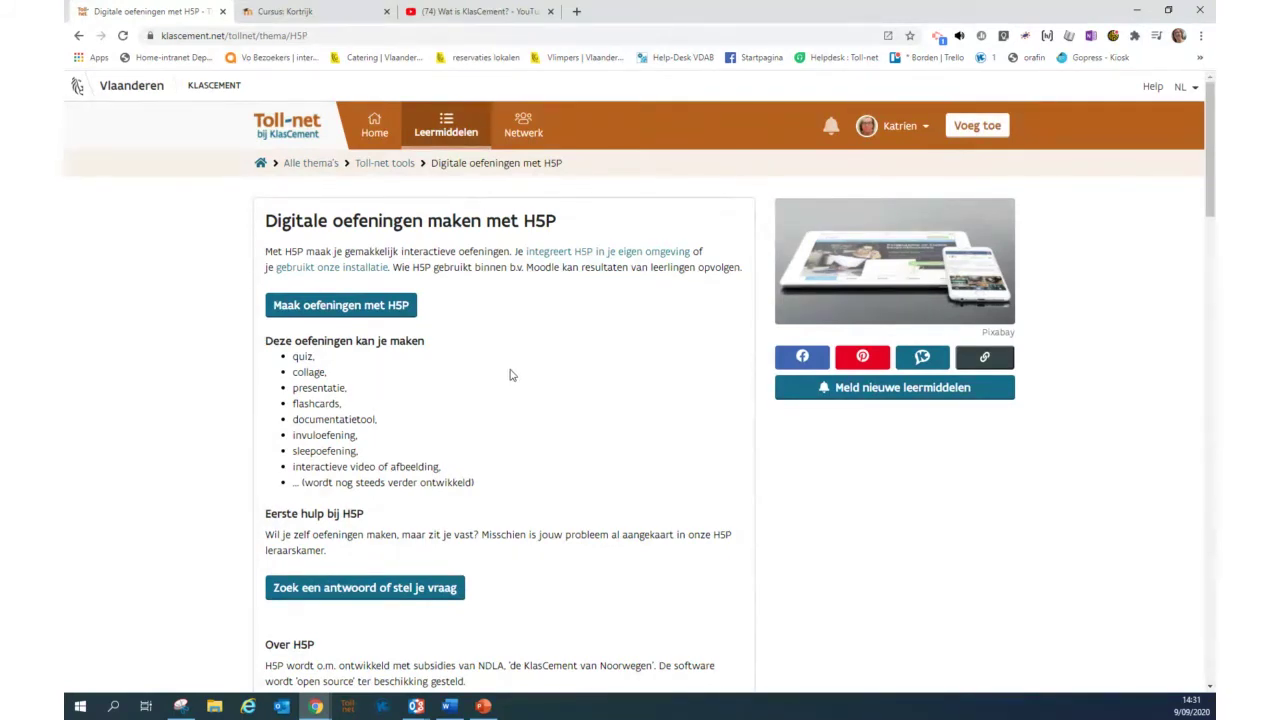
{"action": "left_click", "coordinate": [307, 316]}
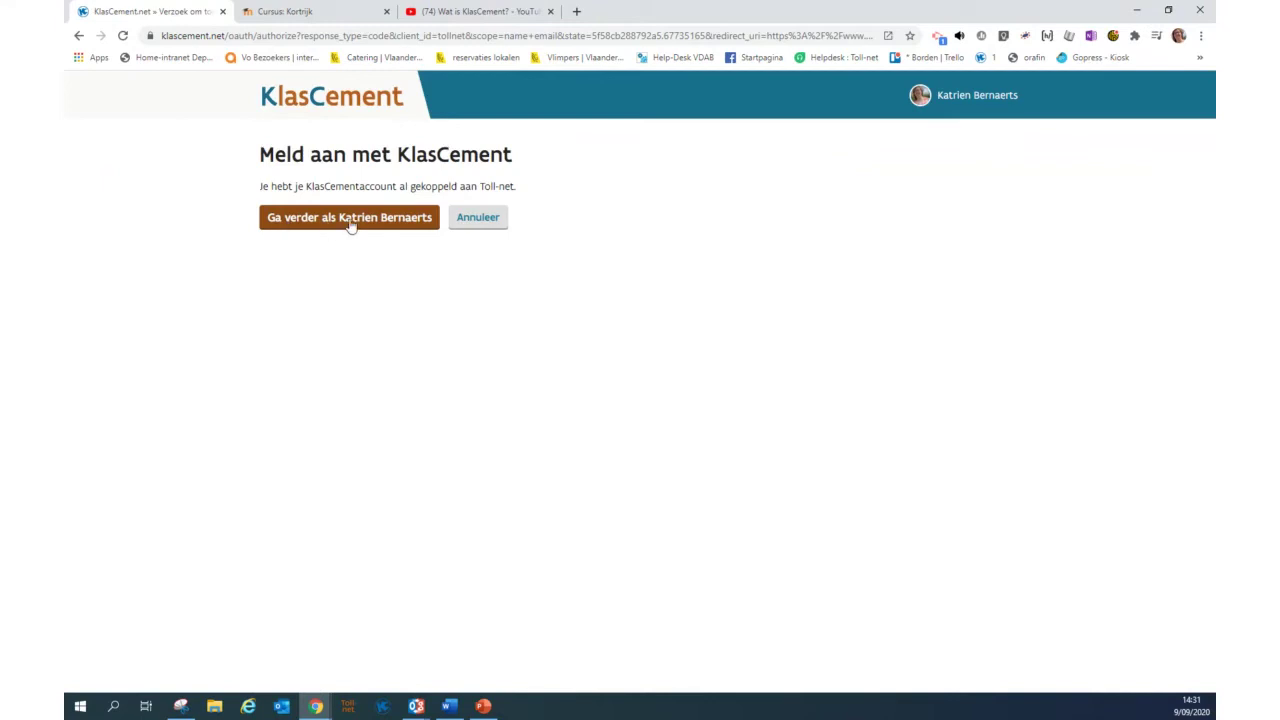
{"action": "left_click", "coordinate": [350, 222]}
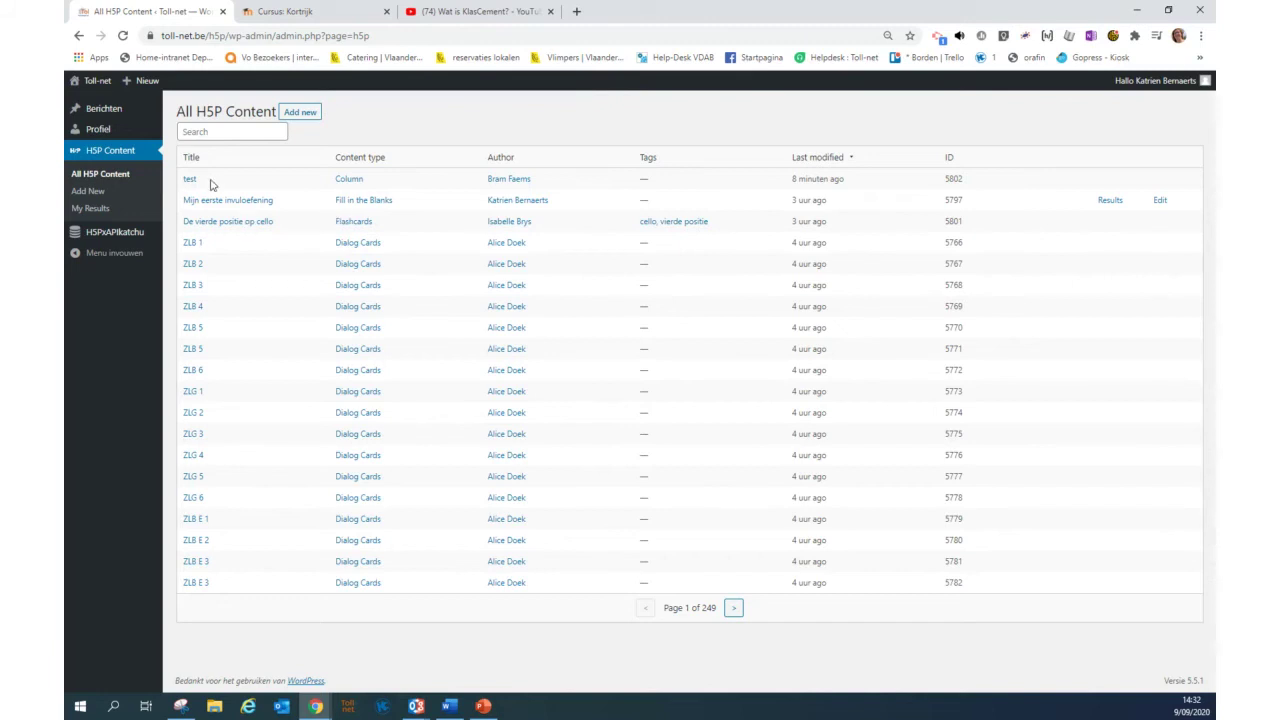
Start a new Fill in the Blanks exercise, found by searching for "fill", and title it "invuloefening webinar"
{"action": "left_click", "coordinate": [312, 115]}
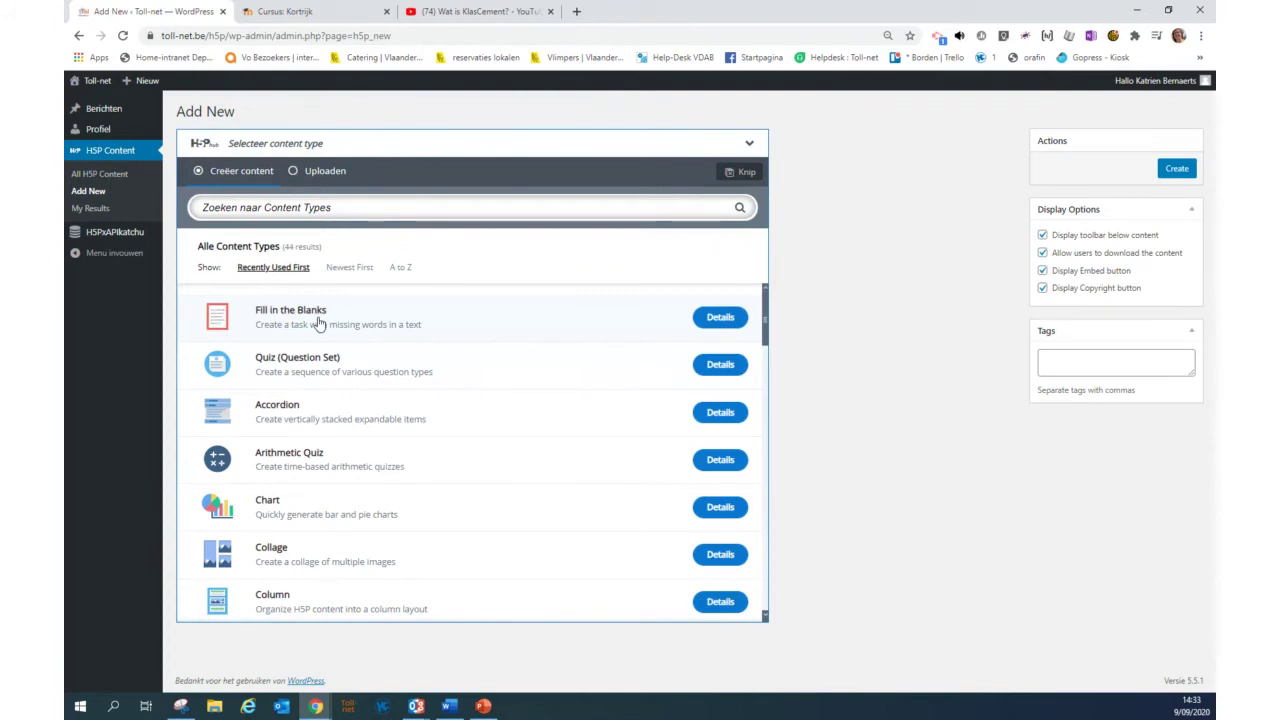
{"action": "left_click", "coordinate": [322, 207]}
{"action": "type", "text": "fill"}
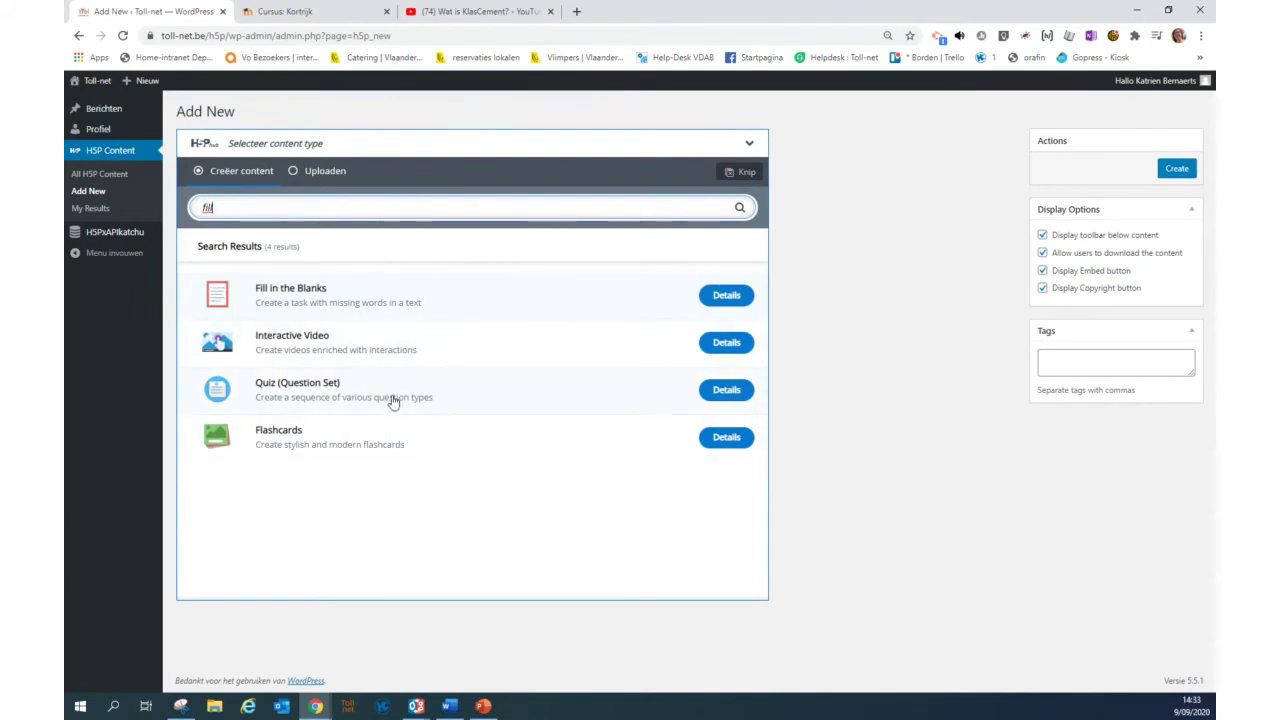
{"action": "left_click", "coordinate": [316, 298]}
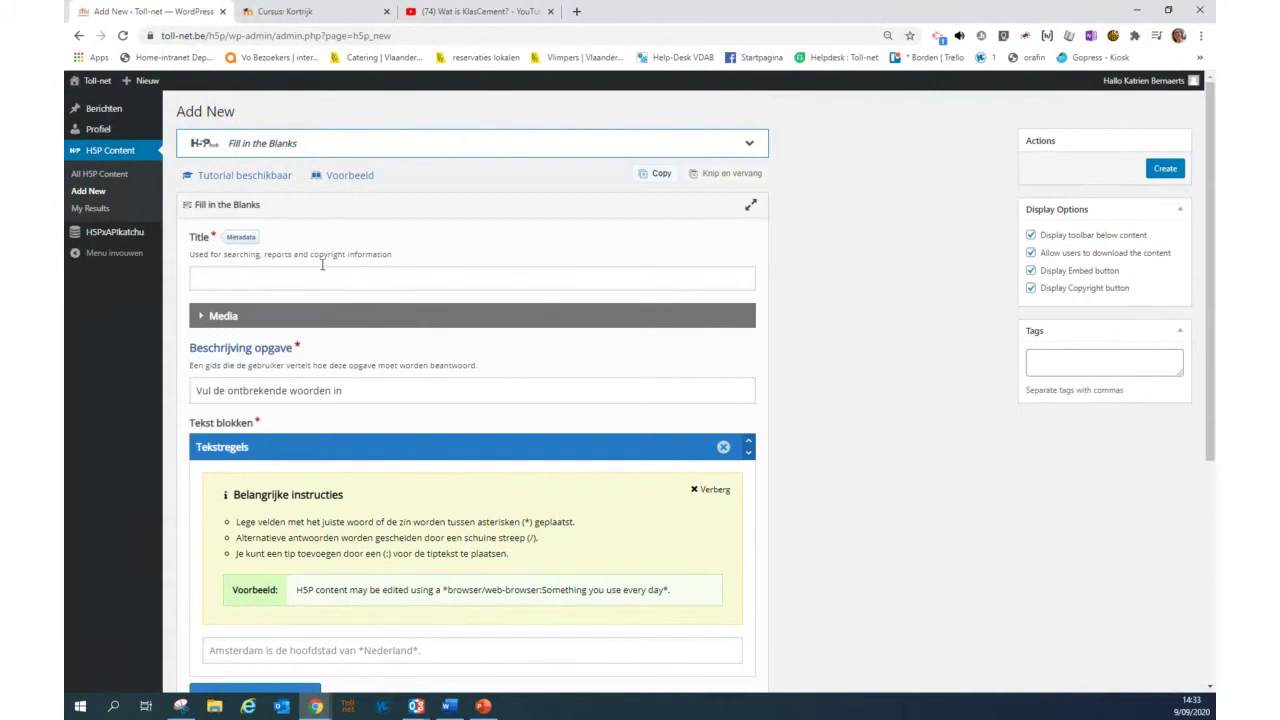
{"action": "left_click", "coordinate": [264, 283]}
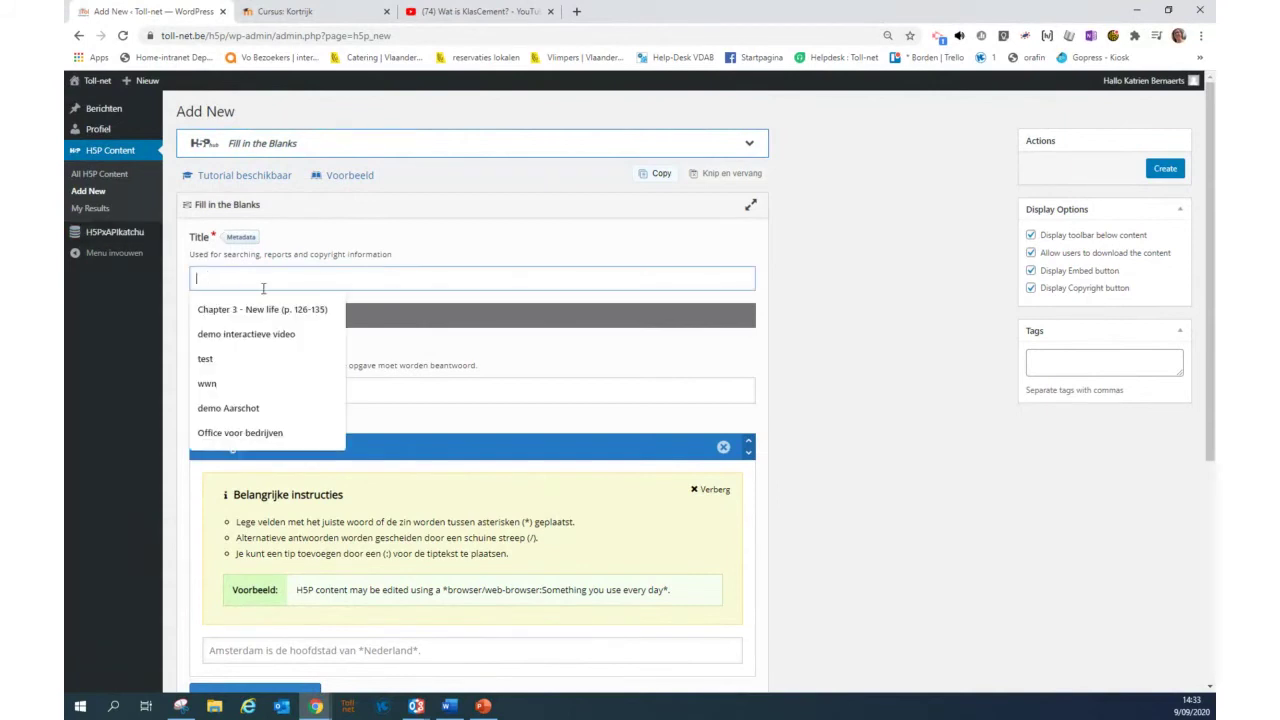
{"action": "type", "text": "invuloefening webinar"}
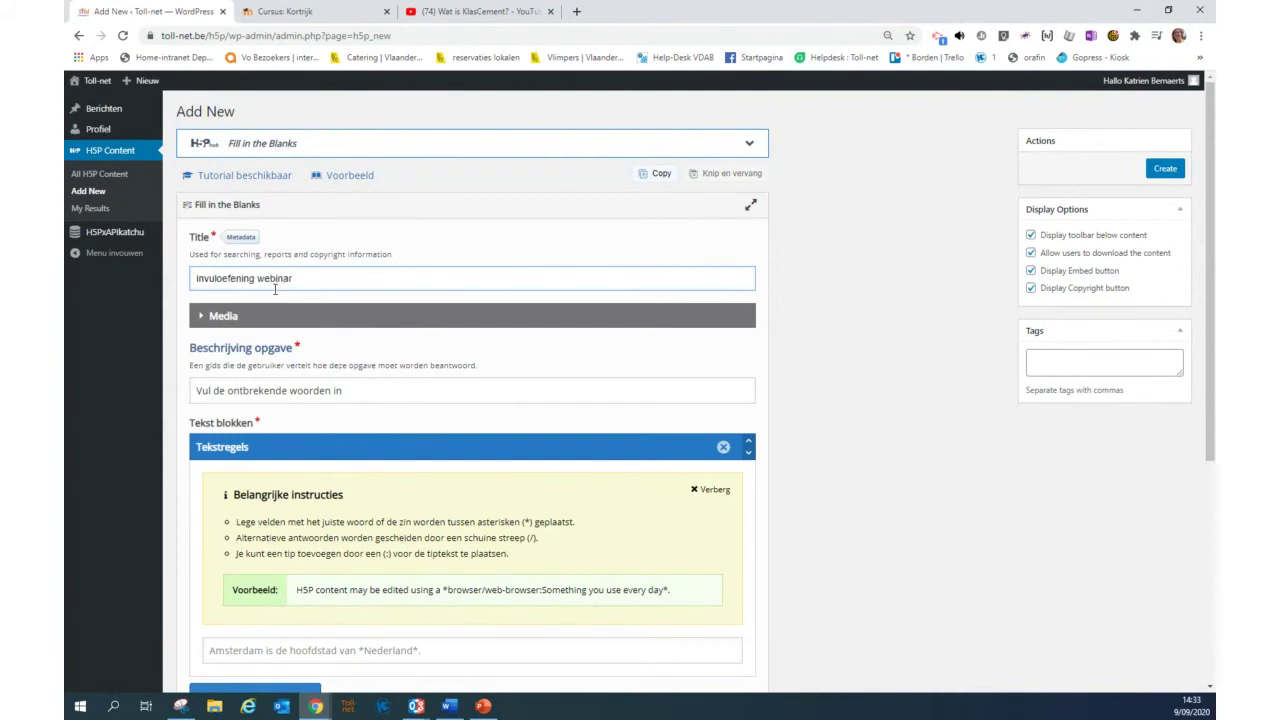
View the media types available for display above the questions without choosing one, and collapse the media section
{"action": "left_click", "coordinate": [216, 317]}
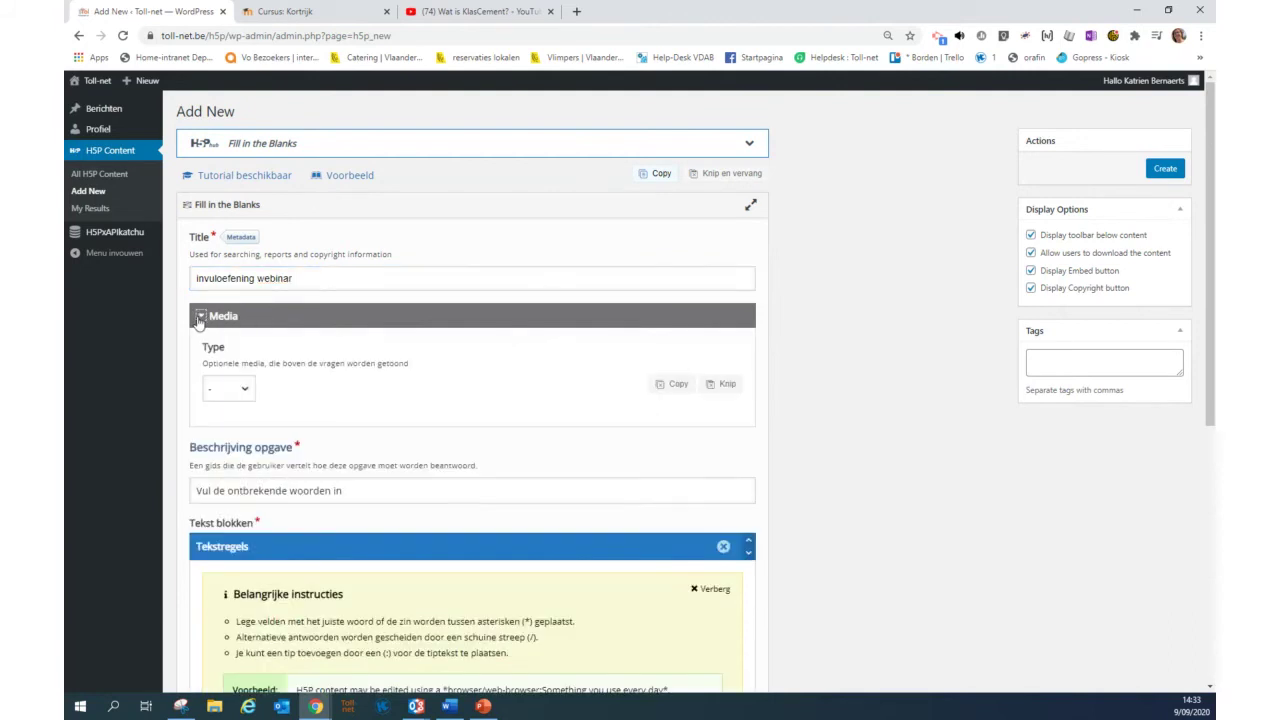
{"action": "left_click", "coordinate": [231, 394]}
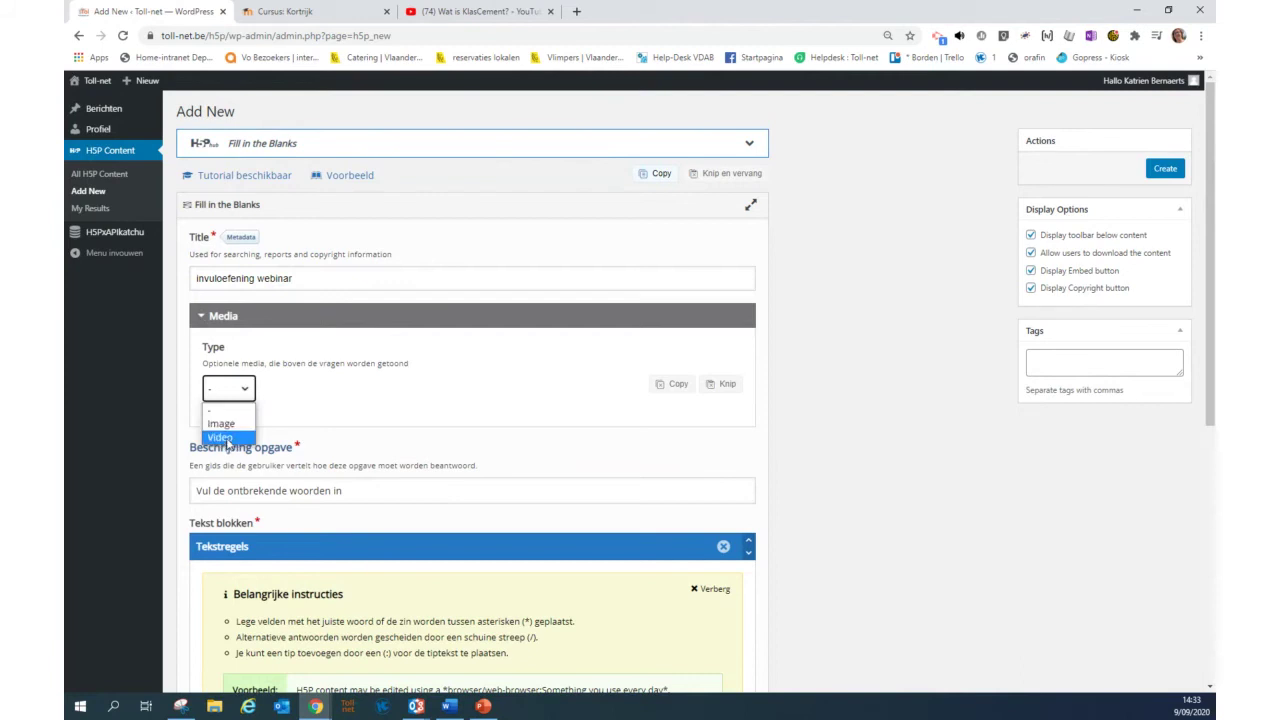
{"action": "left_click", "coordinate": [227, 389]}
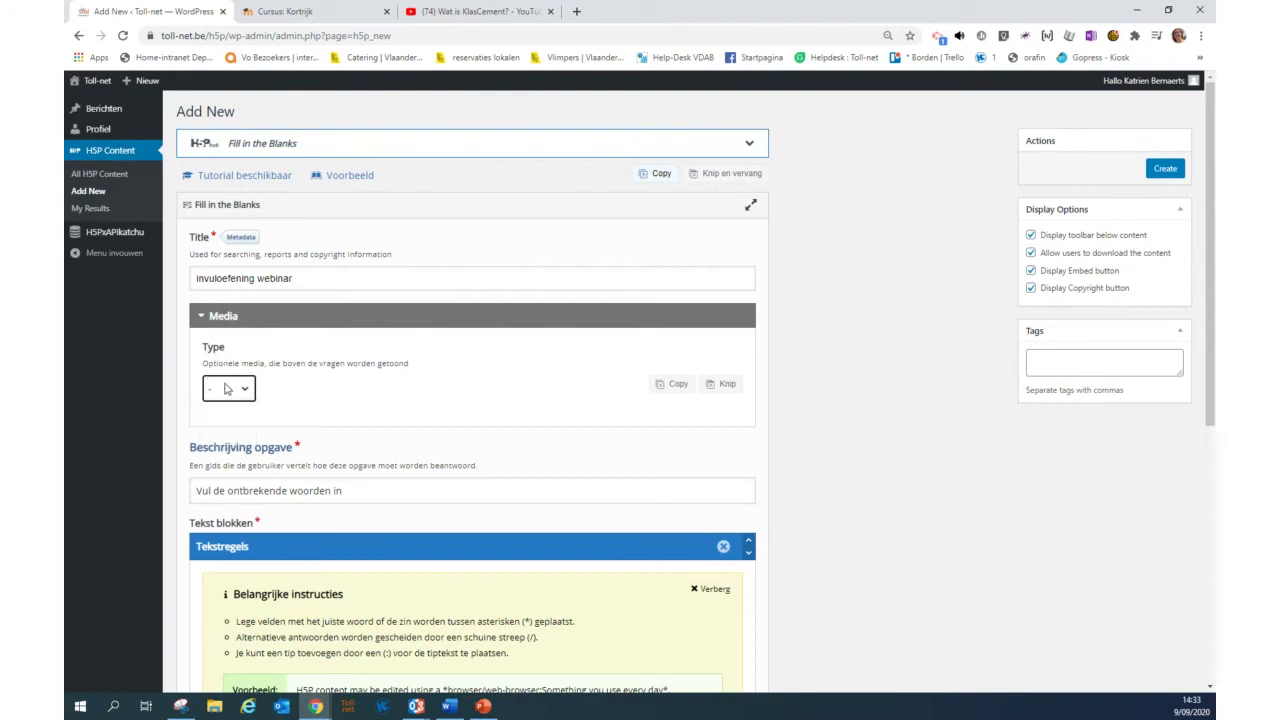
{"action": "left_click", "coordinate": [200, 317]}
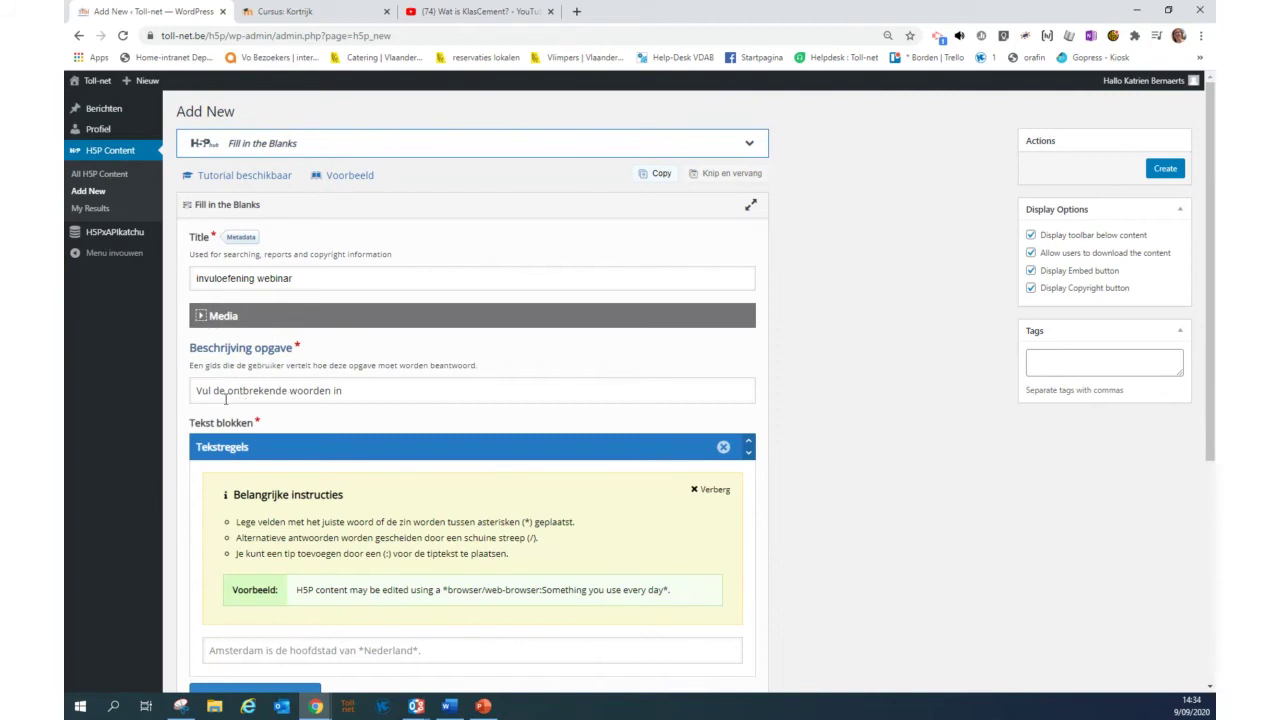
End the task description with a period and enter "Het is mooi weer vandaag." in the text block
{"action": "left_click", "coordinate": [345, 389]}
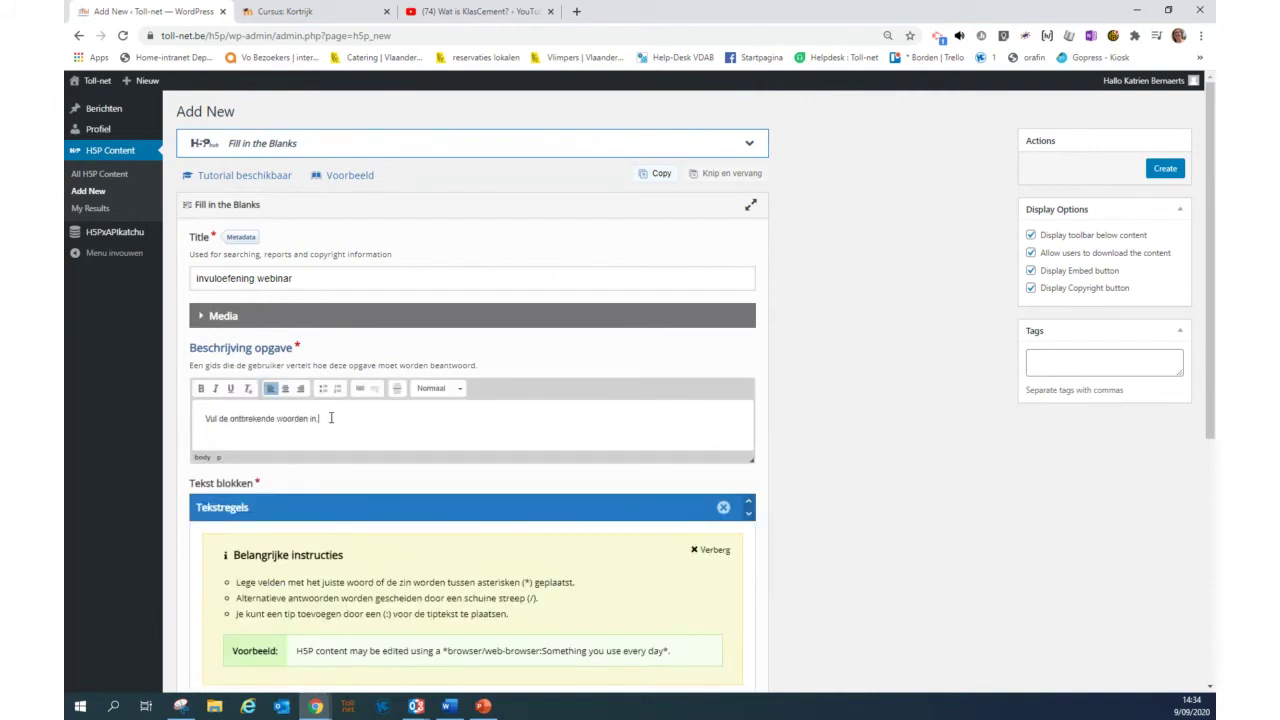
{"action": "type", "text": "."}
{"action": "scroll", "coordinate": [308, 457], "scroll_direction": "down", "scroll_amount": 1}
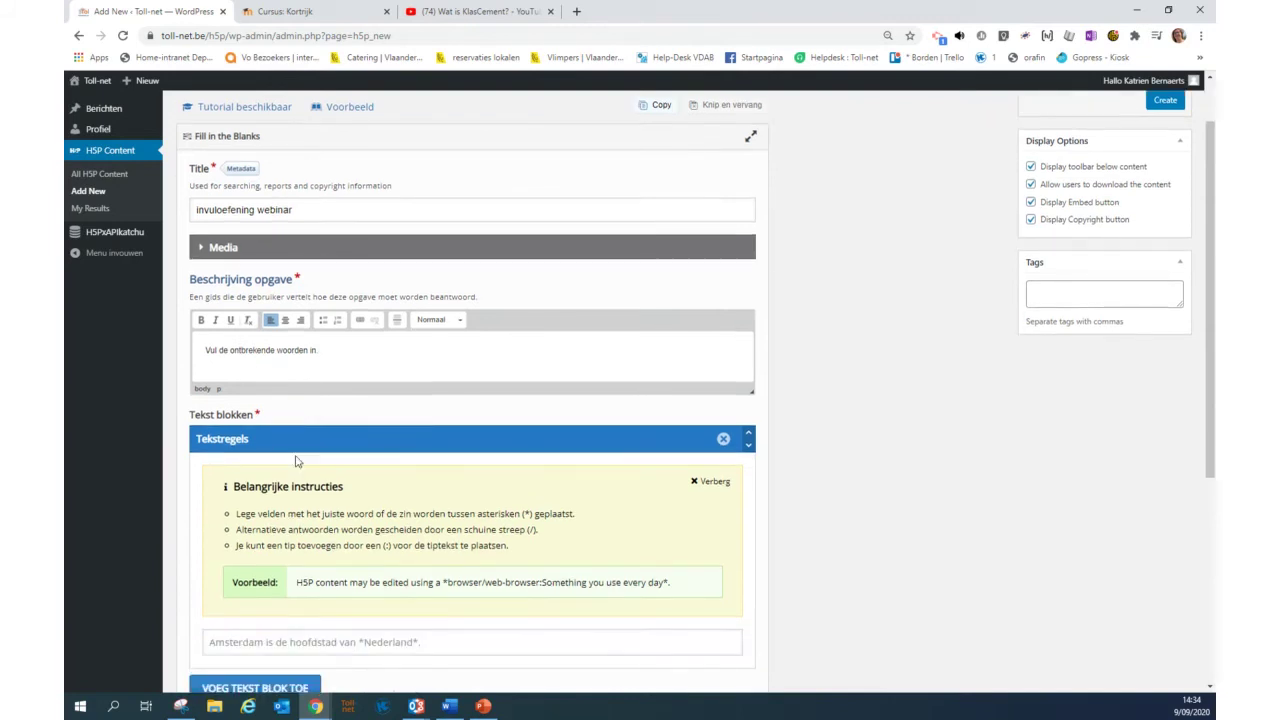
{"action": "scroll", "coordinate": [296, 461], "scroll_direction": "down", "scroll_amount": 1}
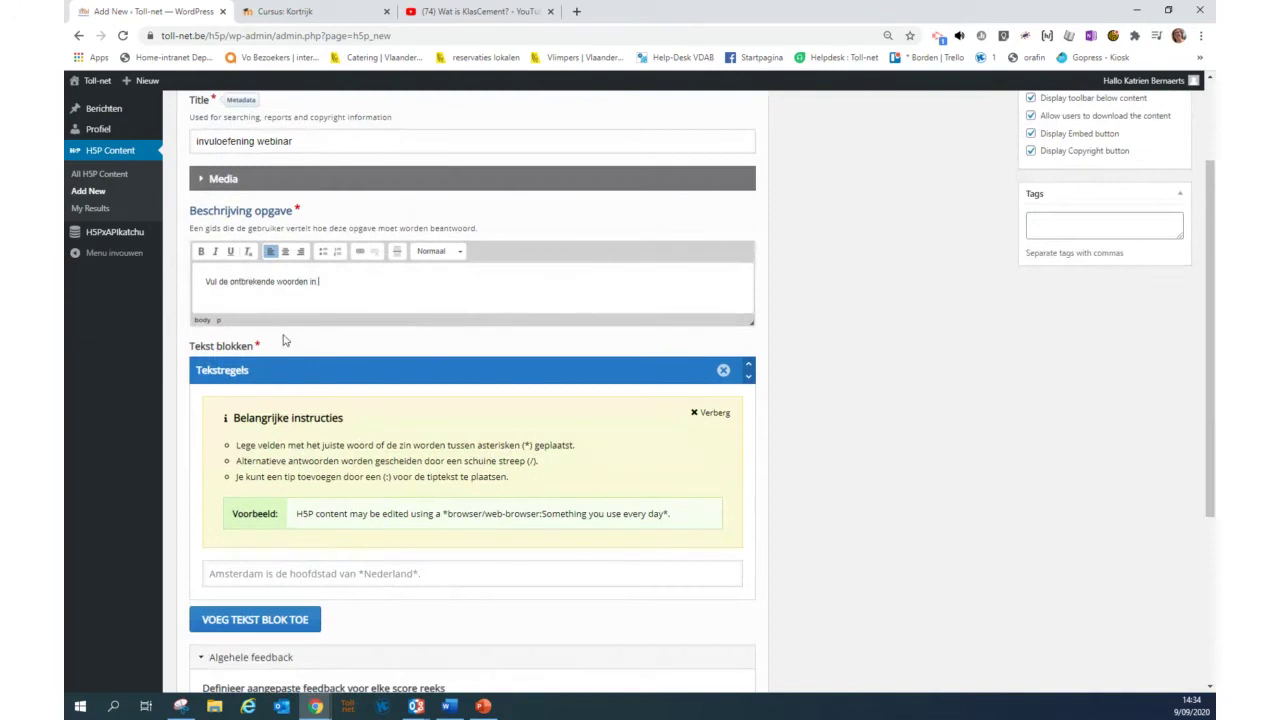
{"action": "scroll", "coordinate": [296, 412], "scroll_direction": "down", "scroll_amount": 1}
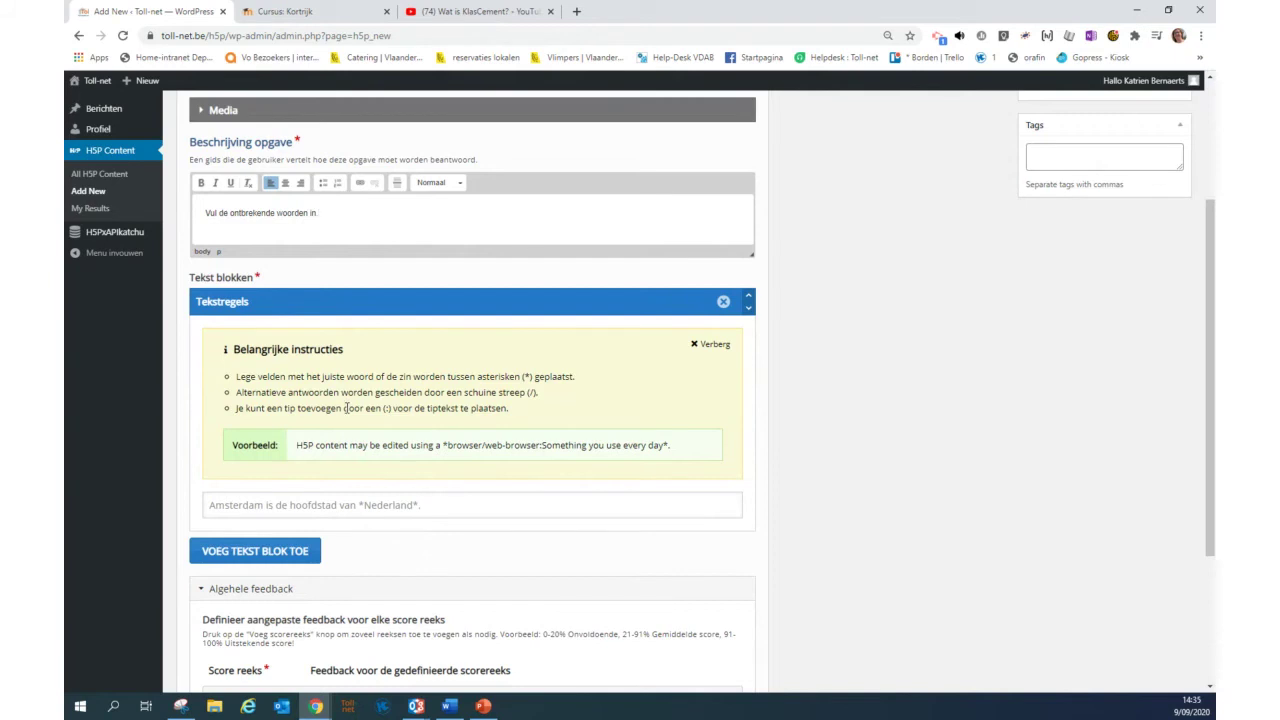
{"action": "scroll", "coordinate": [346, 408], "scroll_direction": "down", "scroll_amount": 1}
{"action": "scroll", "coordinate": [346, 408], "scroll_direction": "down", "scroll_amount": 1}
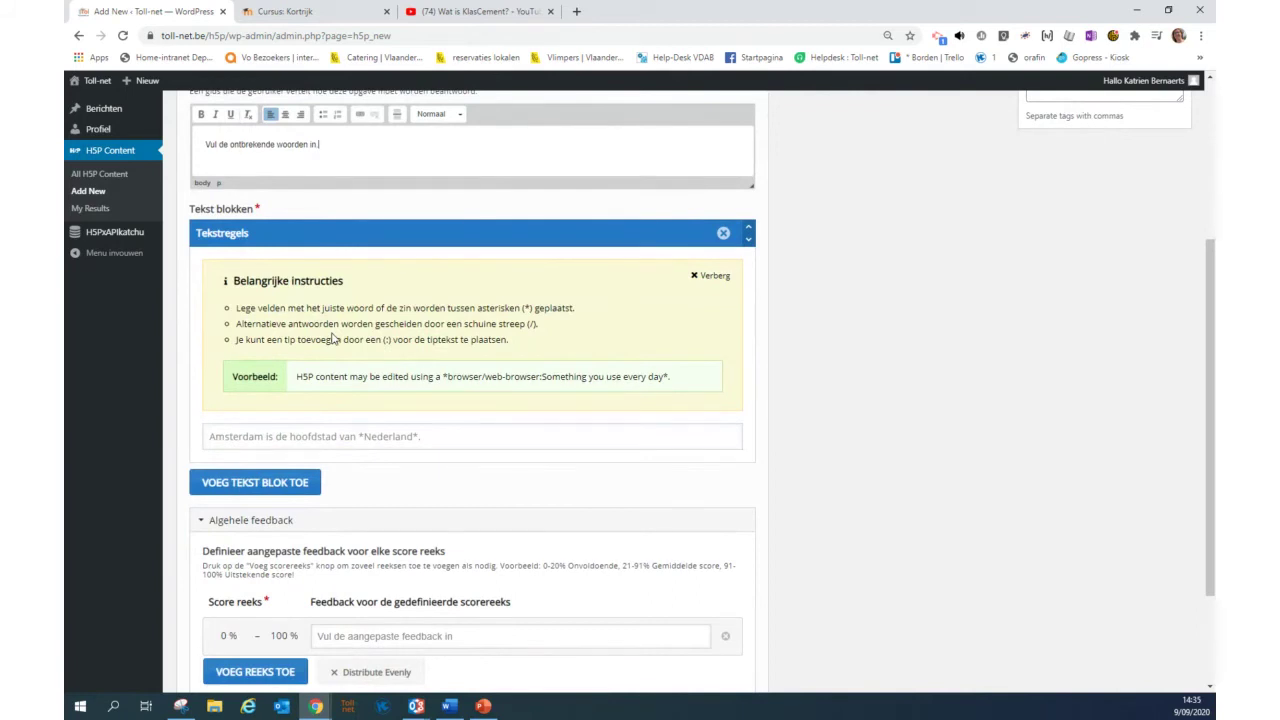
{"action": "left_click", "coordinate": [314, 436]}
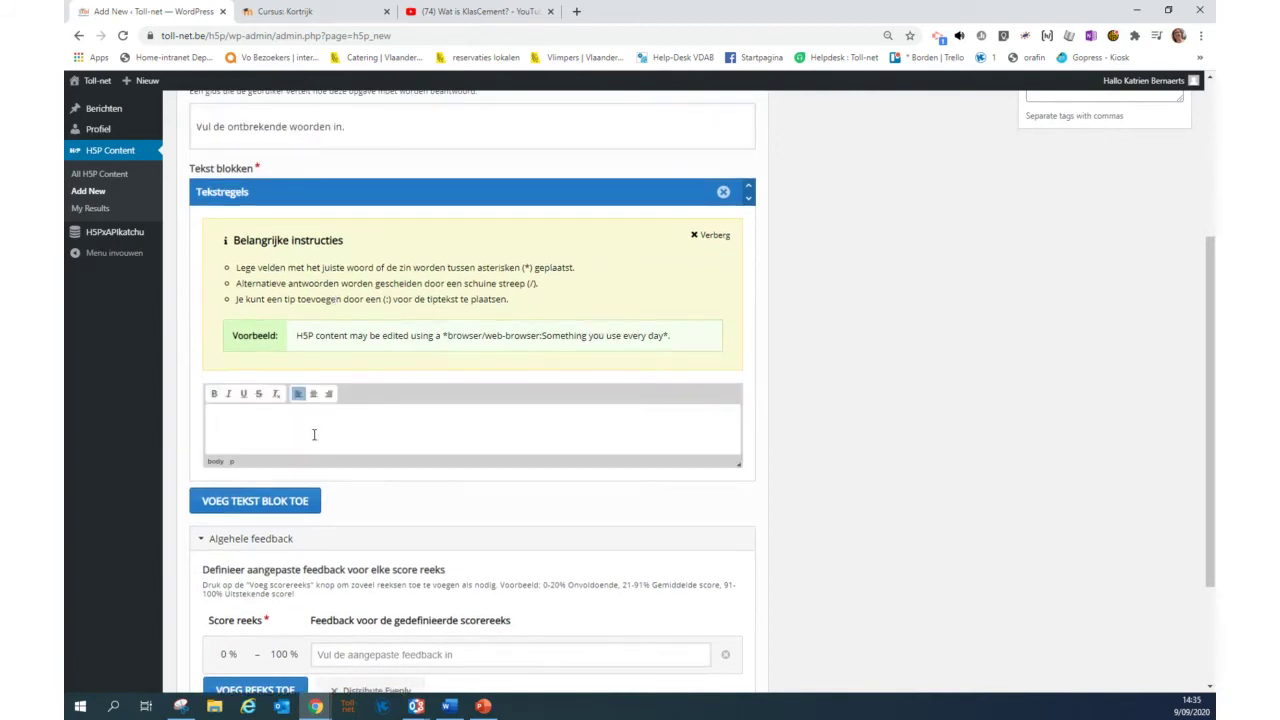
{"action": "type", "text": "A"}
{"action": "type", "text": "Het is mooi weer"}
{"action": "type", "text": " vandaag"}
{"action": "type", "text": "."}
Open the Toll-net site in a new browser tab and go to its Toll-net opleidingen page
{"action": "left_click", "coordinate": [577, 11]}
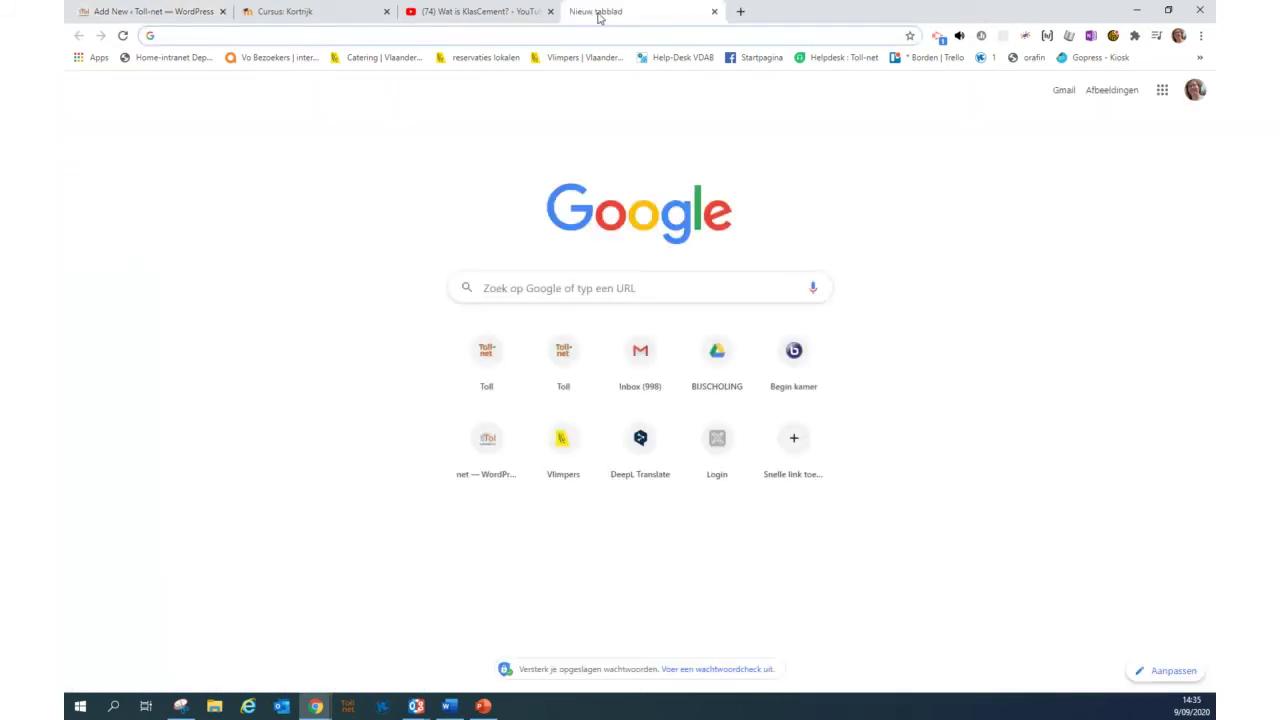
{"action": "type", "text": "toll"}
{"action": "key", "text": "Return"}
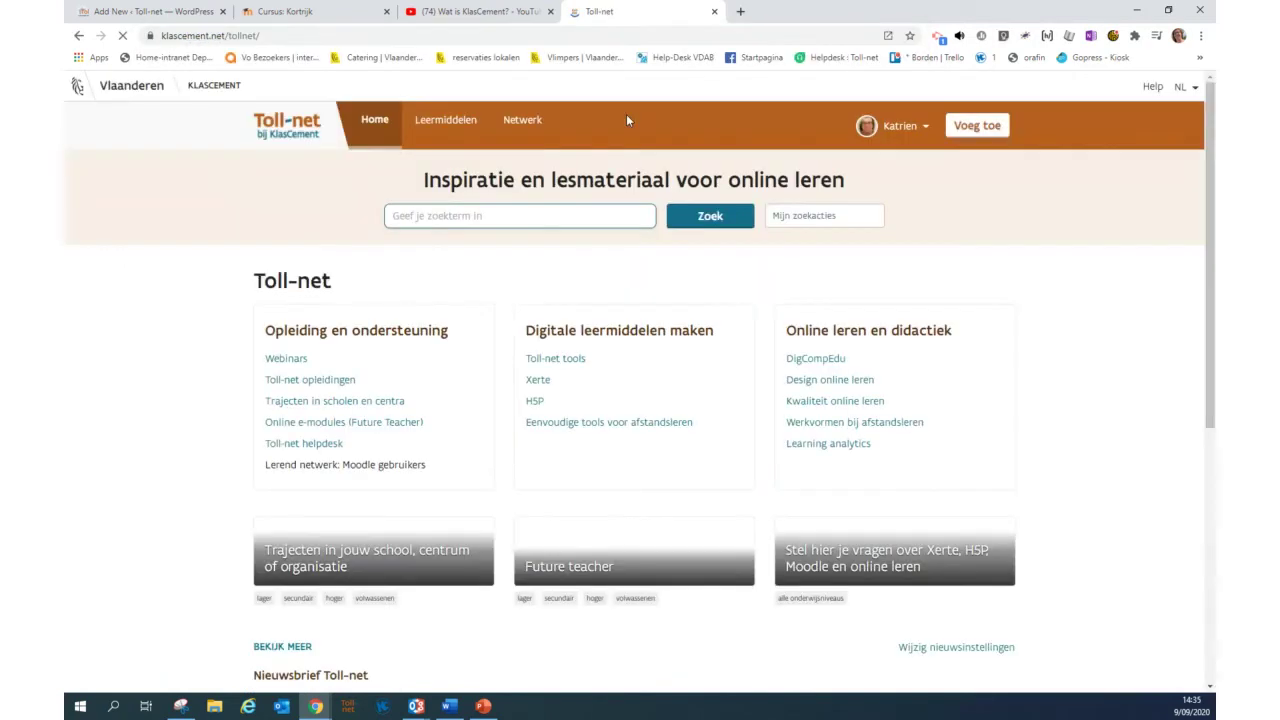
{"action": "scroll", "coordinate": [501, 481], "scroll_direction": "down", "scroll_amount": 2}
{"action": "scroll", "coordinate": [501, 481], "scroll_direction": "up", "scroll_amount": 1}
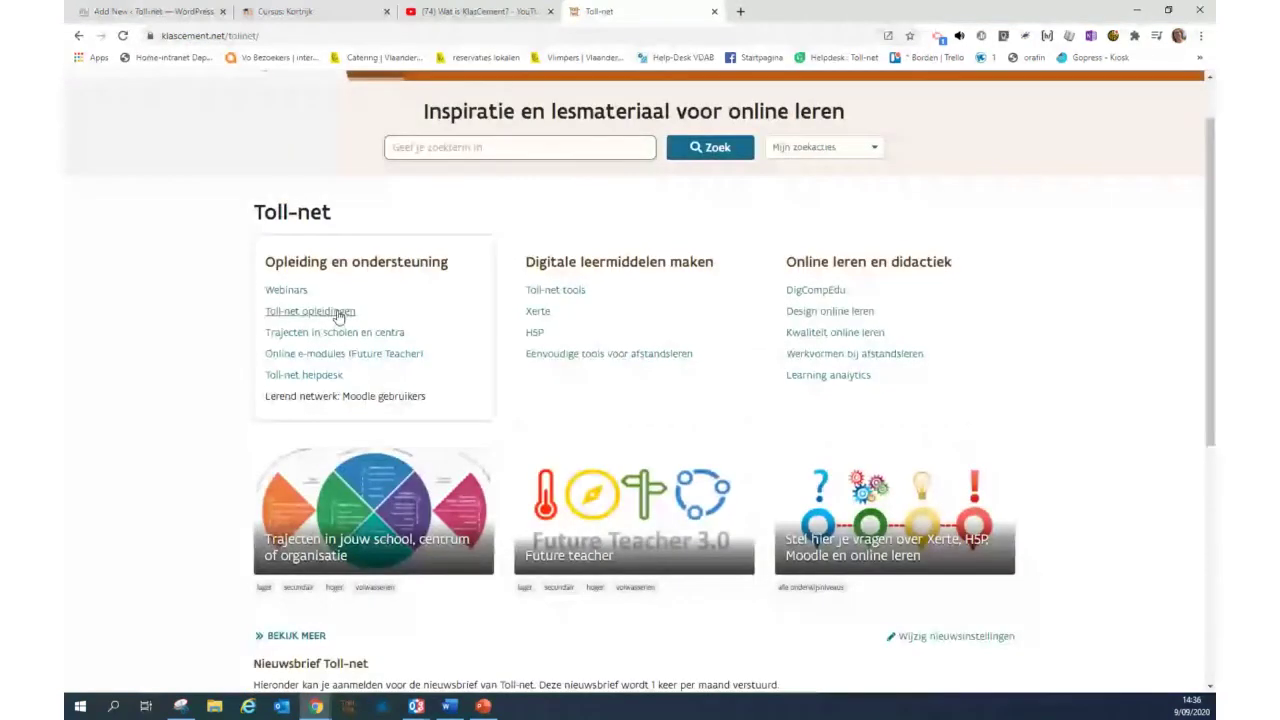
{"action": "left_click", "coordinate": [338, 313]}
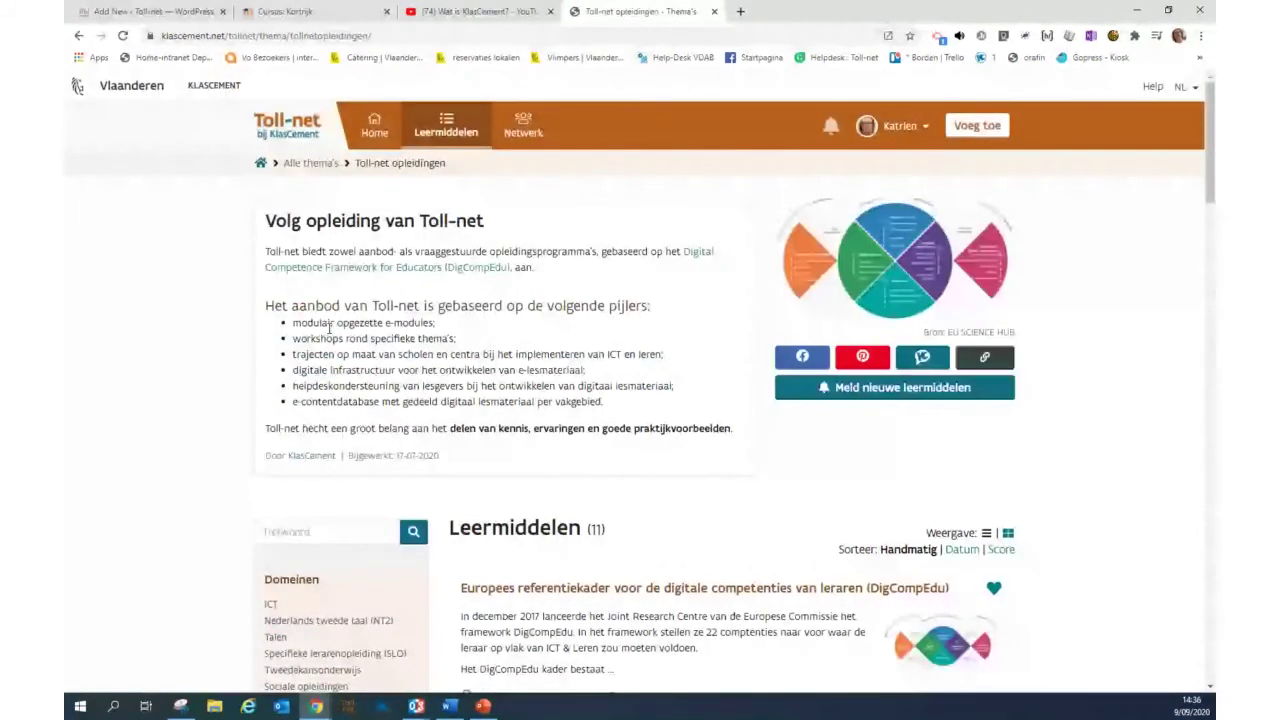
Replace the exercise's text block content with the copied pillars heading and bullet list, restoring the initial "H" of "Het"
{"action": "left_click_drag", "start_coordinate": [266, 305], "coordinate": [656, 306]}
{"action": "left_click_drag", "start_coordinate": [646, 385], "coordinate": [606, 410]}
{"action": "left_click_drag", "start_coordinate": [268, 305], "coordinate": [617, 408]}
{"action": "key", "text": "ctrl+c"}
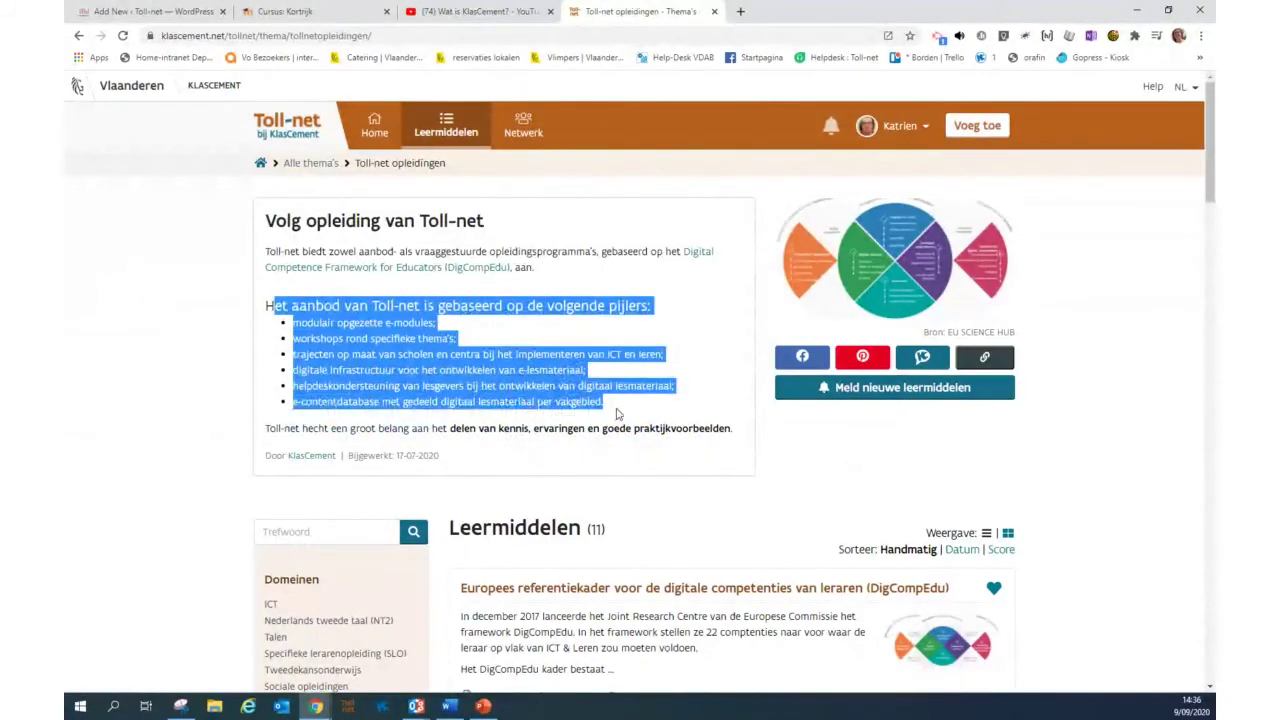
{"action": "left_click", "coordinate": [160, 11]}
{"action": "left_click_drag", "start_coordinate": [313, 422], "coordinate": [208, 422]}
{"action": "key", "text": "ctrl+v"}
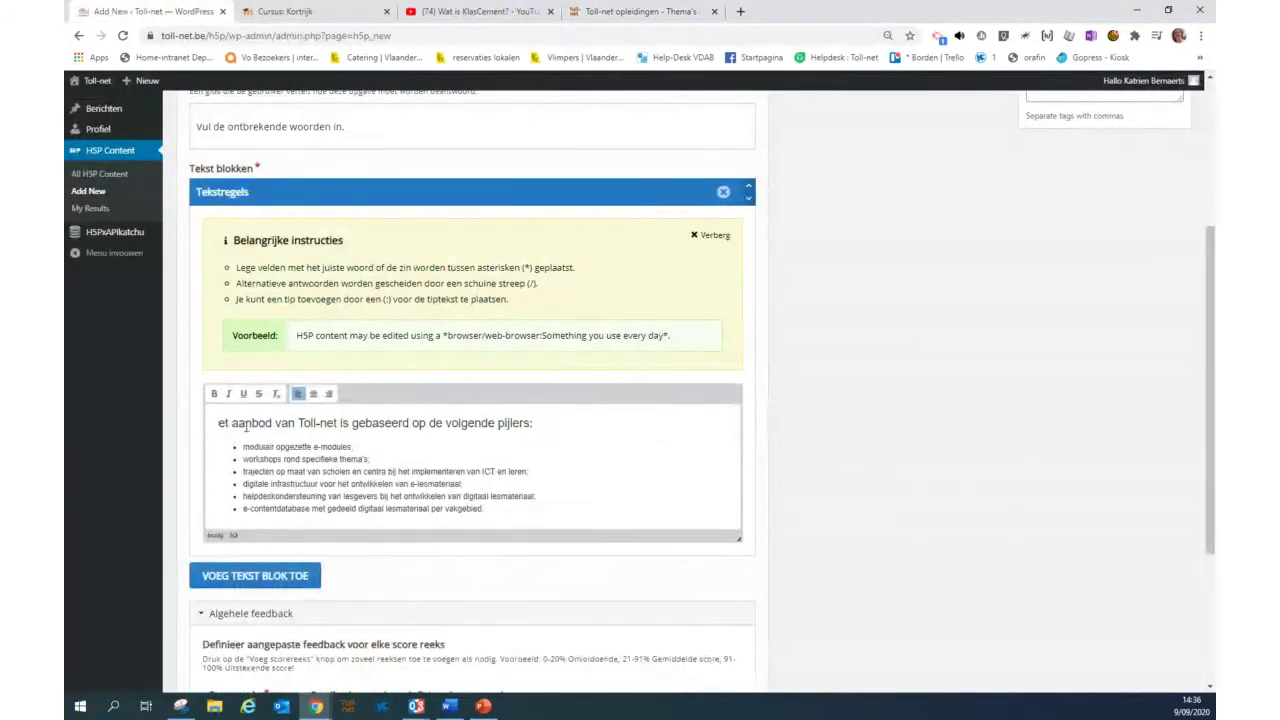
{"action": "type", "text": "H"}
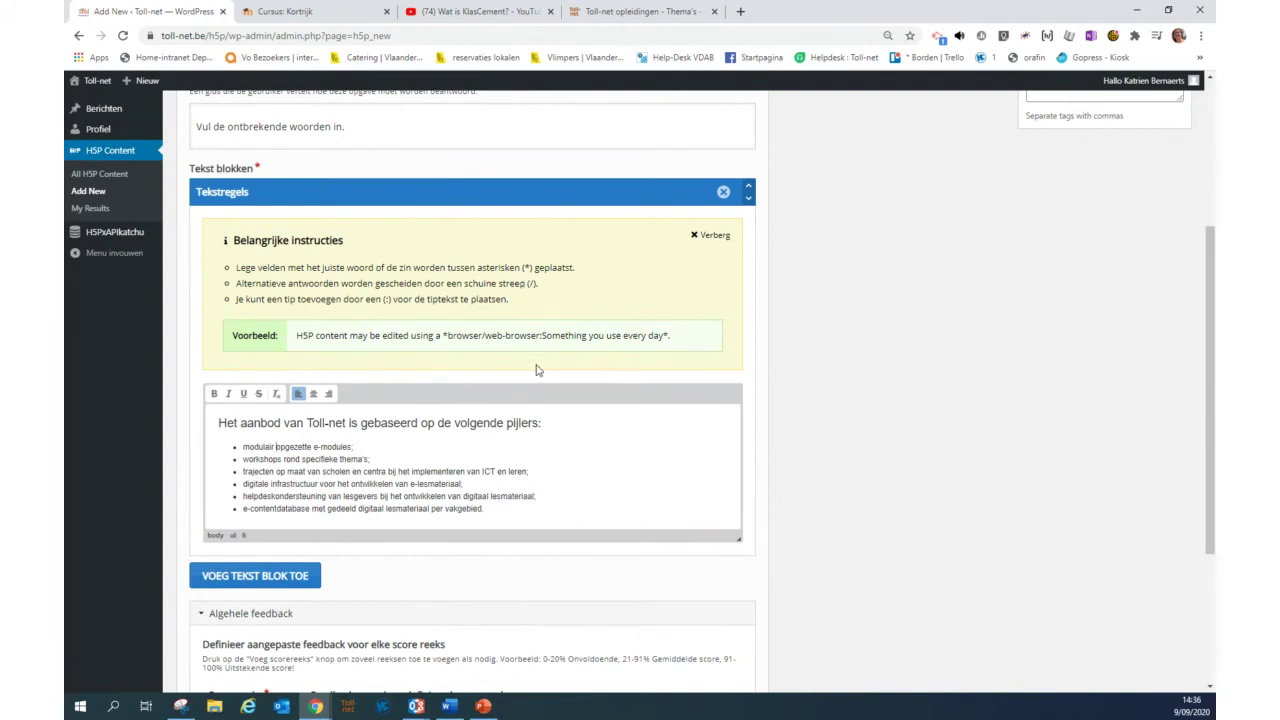
Try to make "opgezette" in the first bullet a blank by enclosing the word in asterisks
{"action": "type", "text": "*"}
{"action": "left_click", "coordinate": [315, 447]}
{"action": "type", "text": "*"}
{"action": "key", "text": "BackSpace"}
Leave the new exercise unsaved and open the existing "Mijn eerste invuloefening" for editing from the H5P content list
{"action": "scroll", "coordinate": [344, 274], "scroll_direction": "up", "scroll_amount": 3}
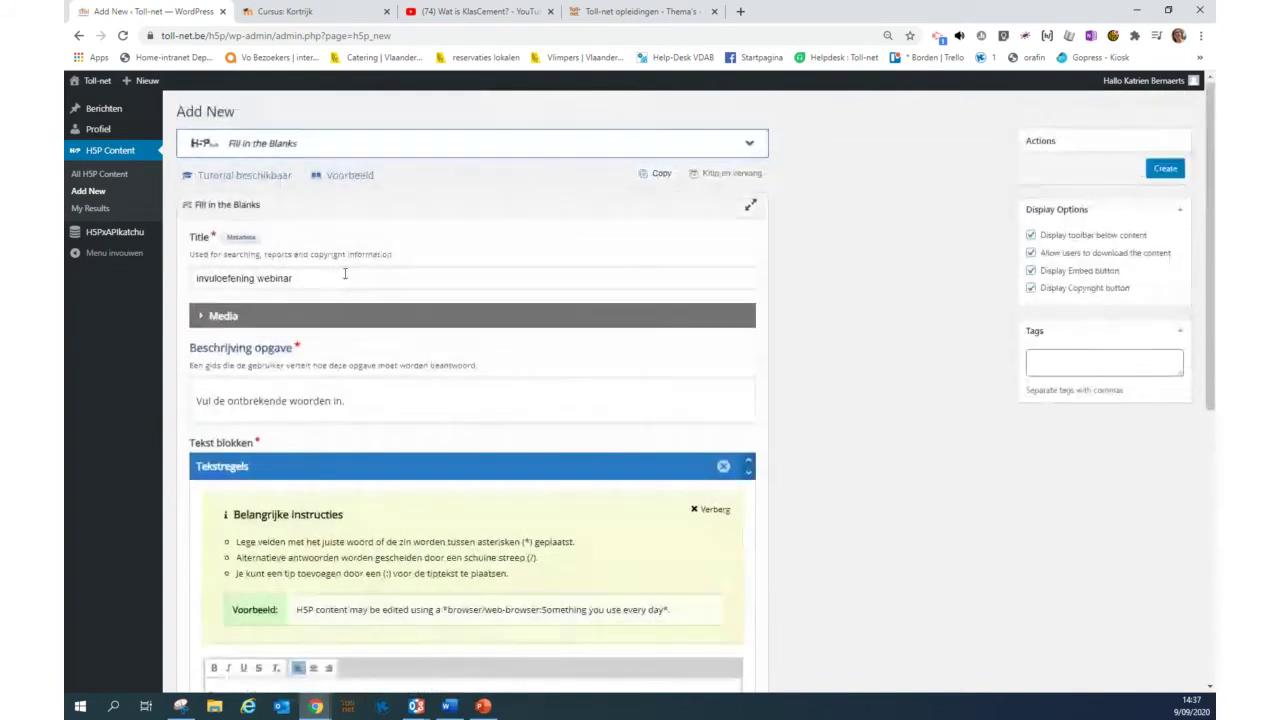
{"action": "left_click", "coordinate": [101, 175]}
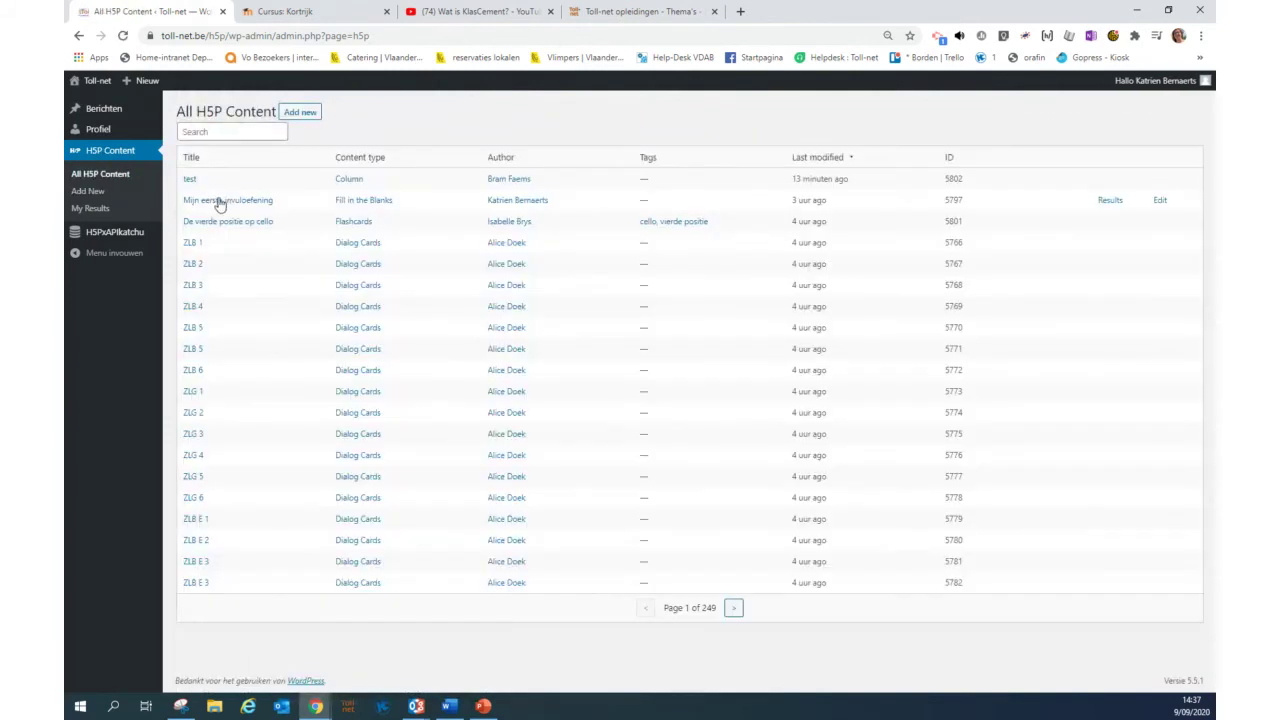
{"action": "left_click", "coordinate": [220, 202]}
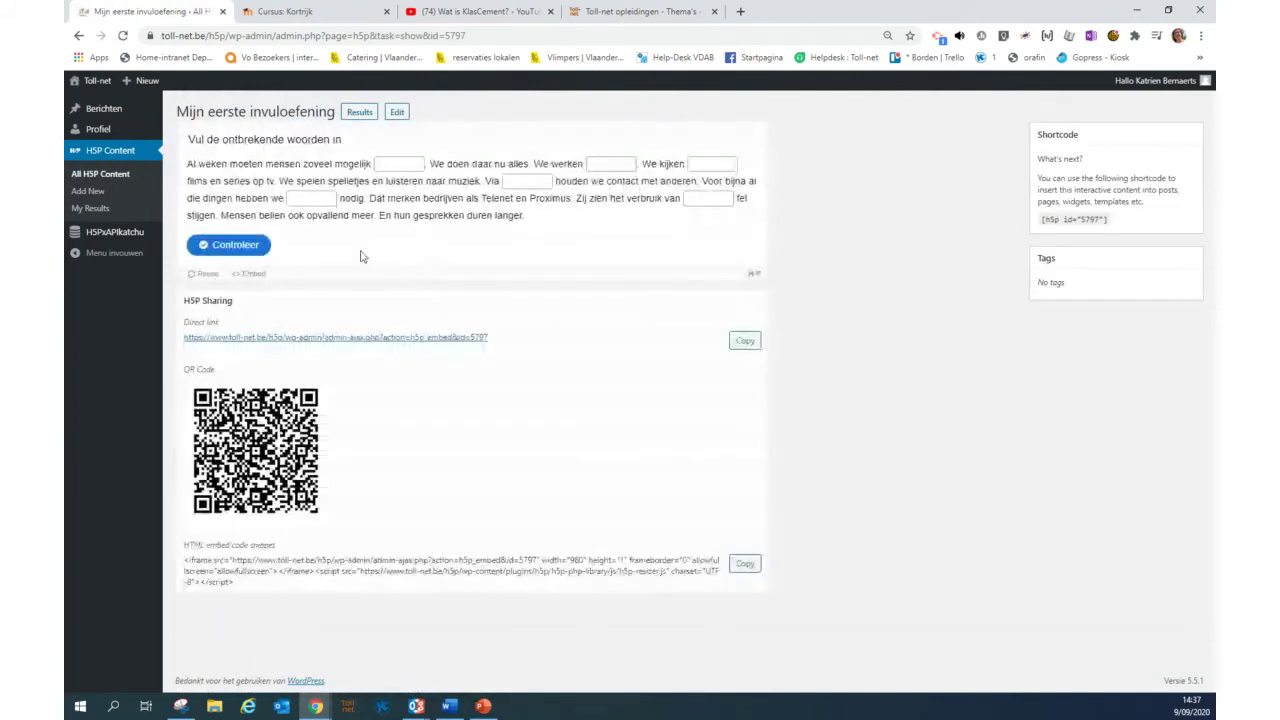
{"action": "left_click", "coordinate": [398, 112]}
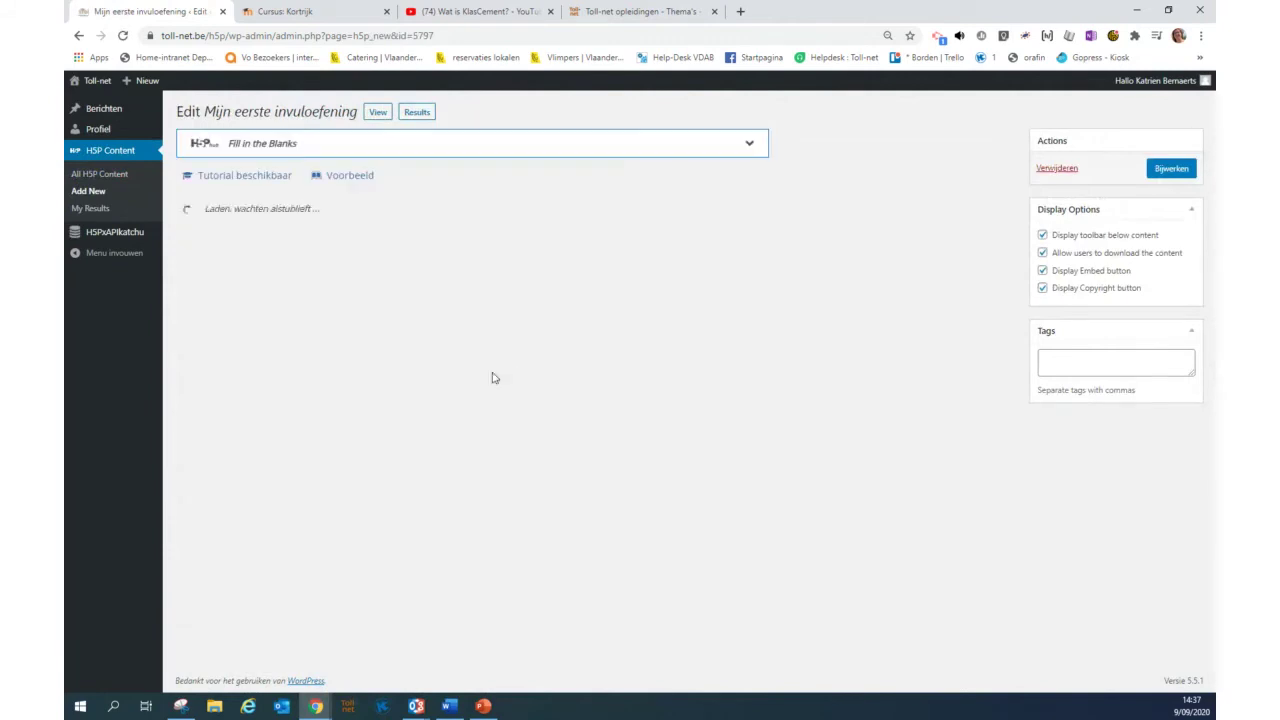
Add the tip ":draadloos" to the first internet/WIFI/wifi blank in the exercise's text block, before its closing asterisk
{"action": "scroll", "coordinate": [400, 440], "scroll_direction": "down", "scroll_amount": 2}
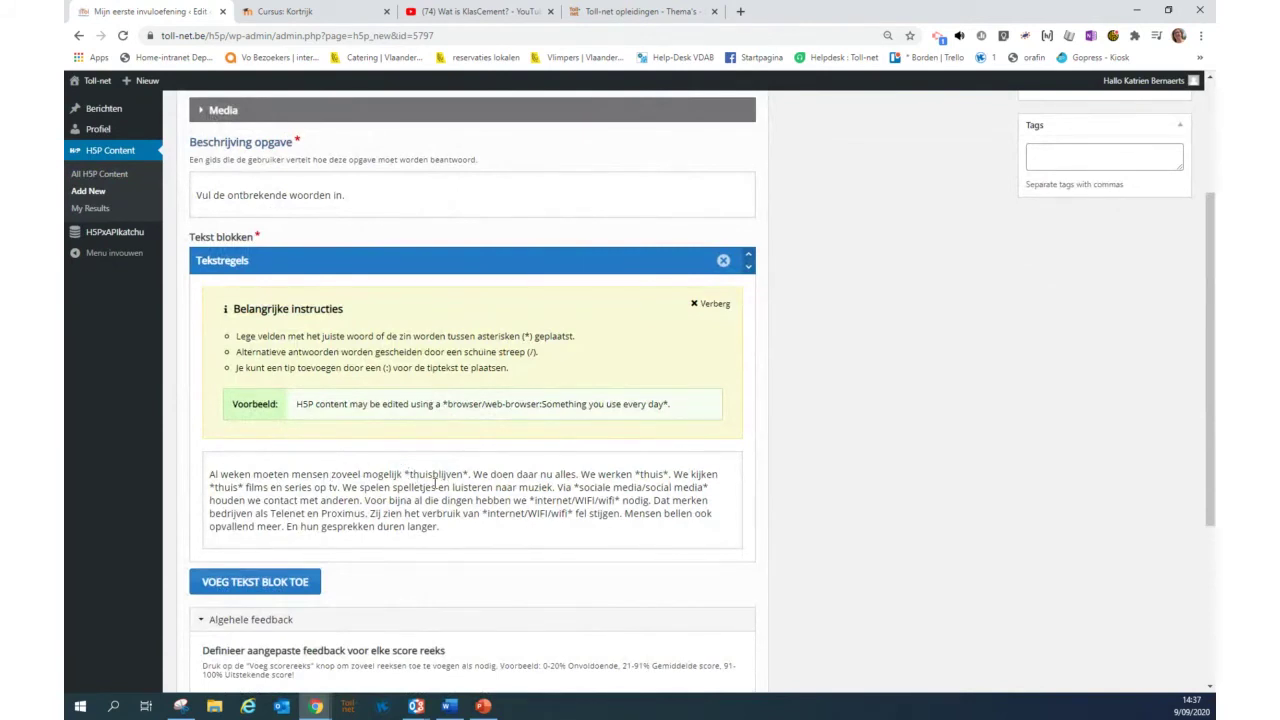
{"action": "key", "text": "ctrl+plus"}
{"action": "key", "text": "ctrl+plus"}
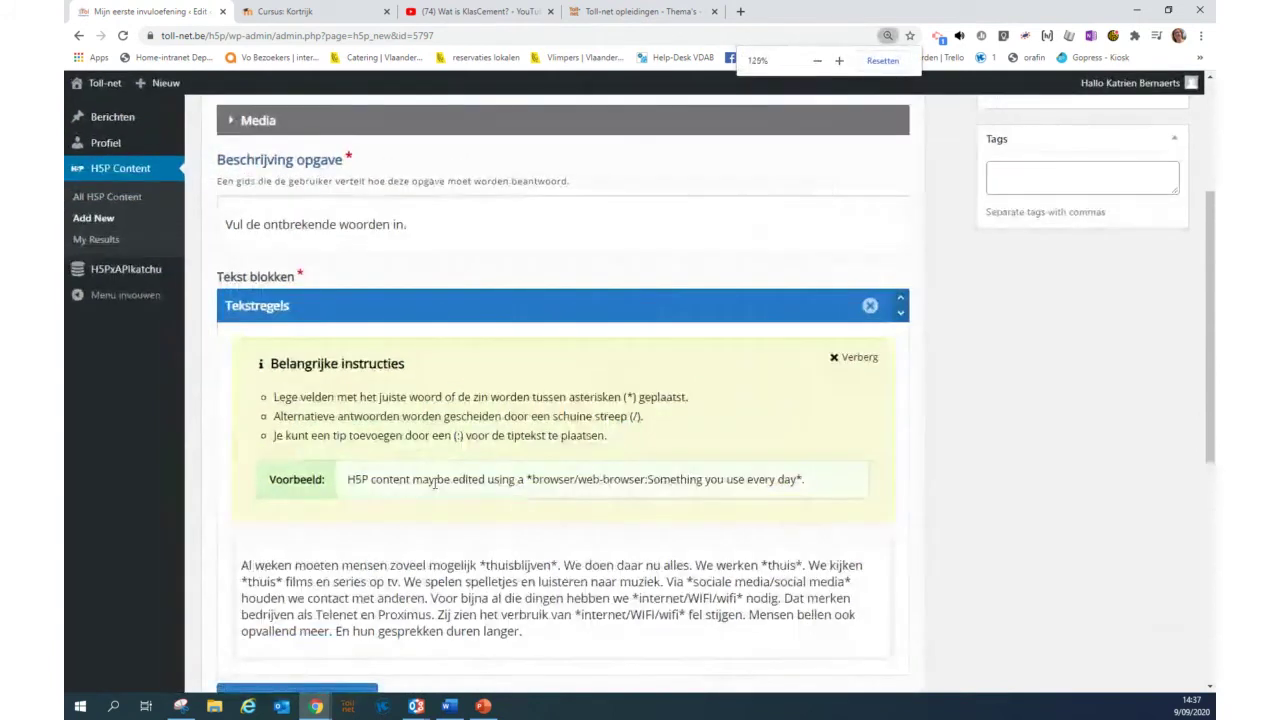
{"action": "key", "text": "ctrl+plus"}
{"action": "scroll", "coordinate": [486, 529], "scroll_direction": "down", "scroll_amount": 2}
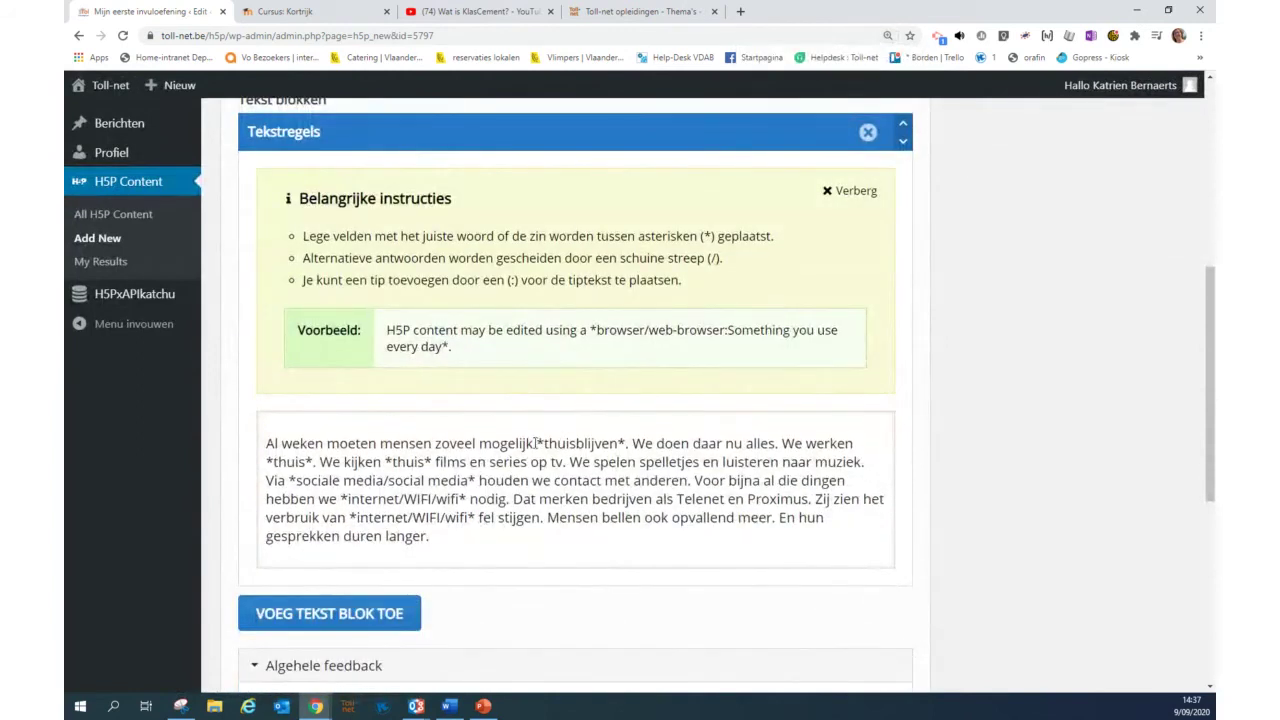
{"action": "left_click", "coordinate": [542, 448]}
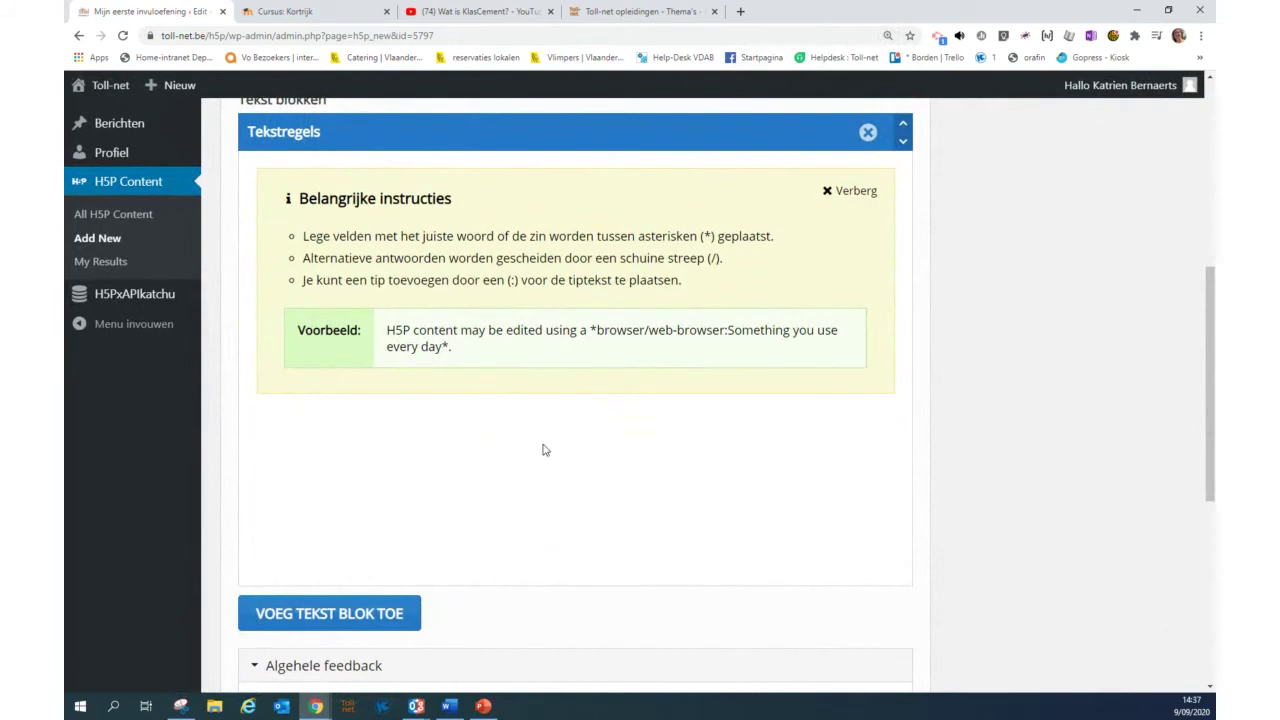
{"action": "double_click", "coordinate": [518, 467]}
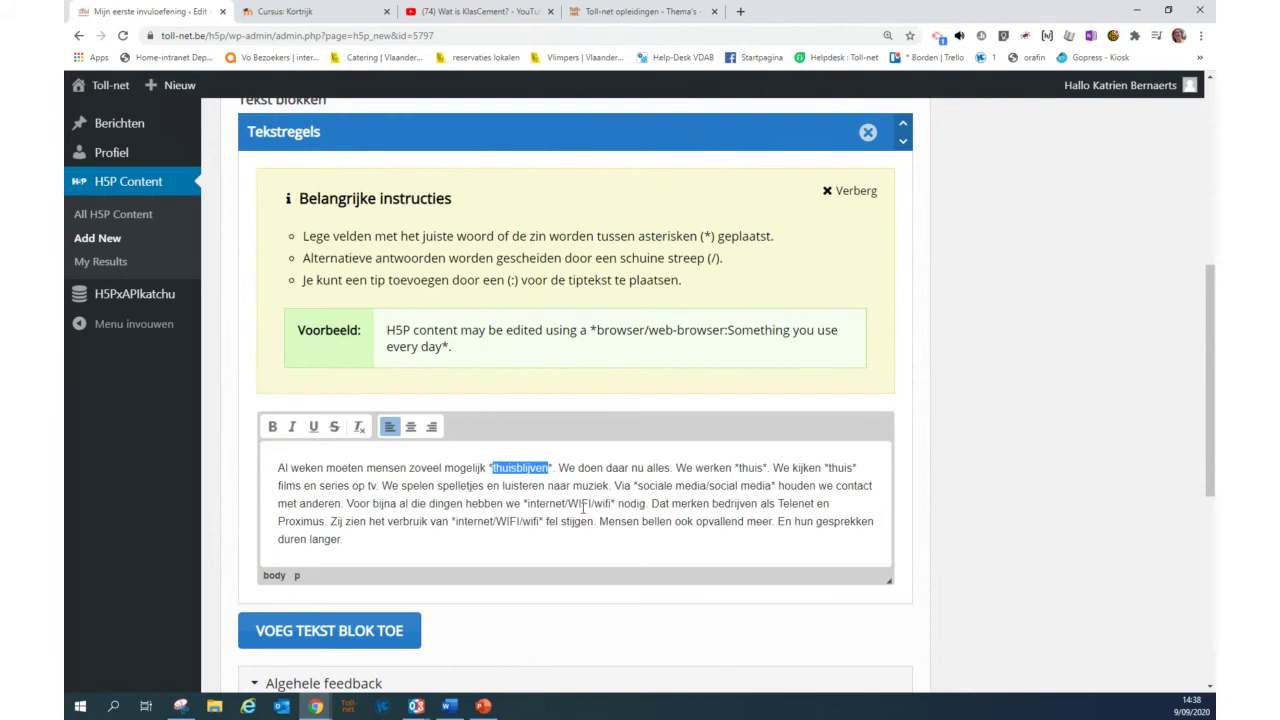
{"action": "left_click_drag", "start_coordinate": [615, 504], "coordinate": [610, 504]}
{"action": "type", "text": "*"}
{"action": "type", "text": ":draadloos"}
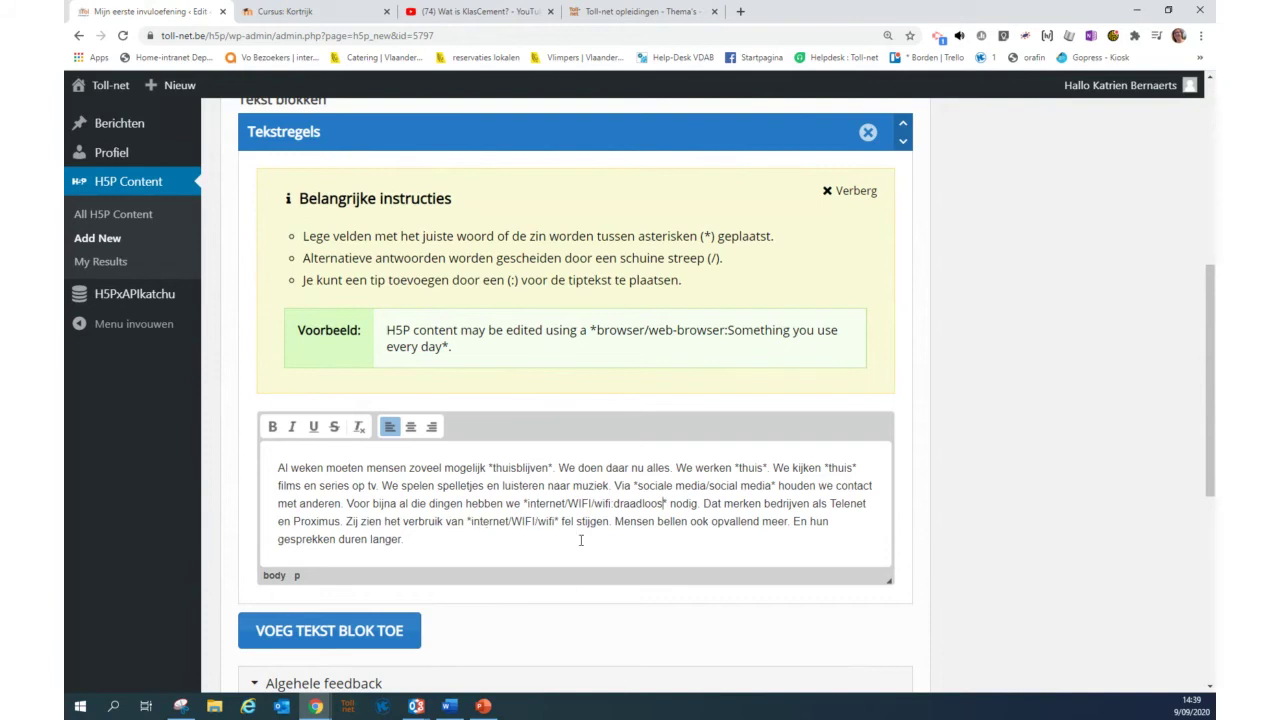
Save the updated fill-in exercise with its tip and open its result view
{"action": "scroll", "coordinate": [481, 578], "scroll_direction": "down", "scroll_amount": 1}
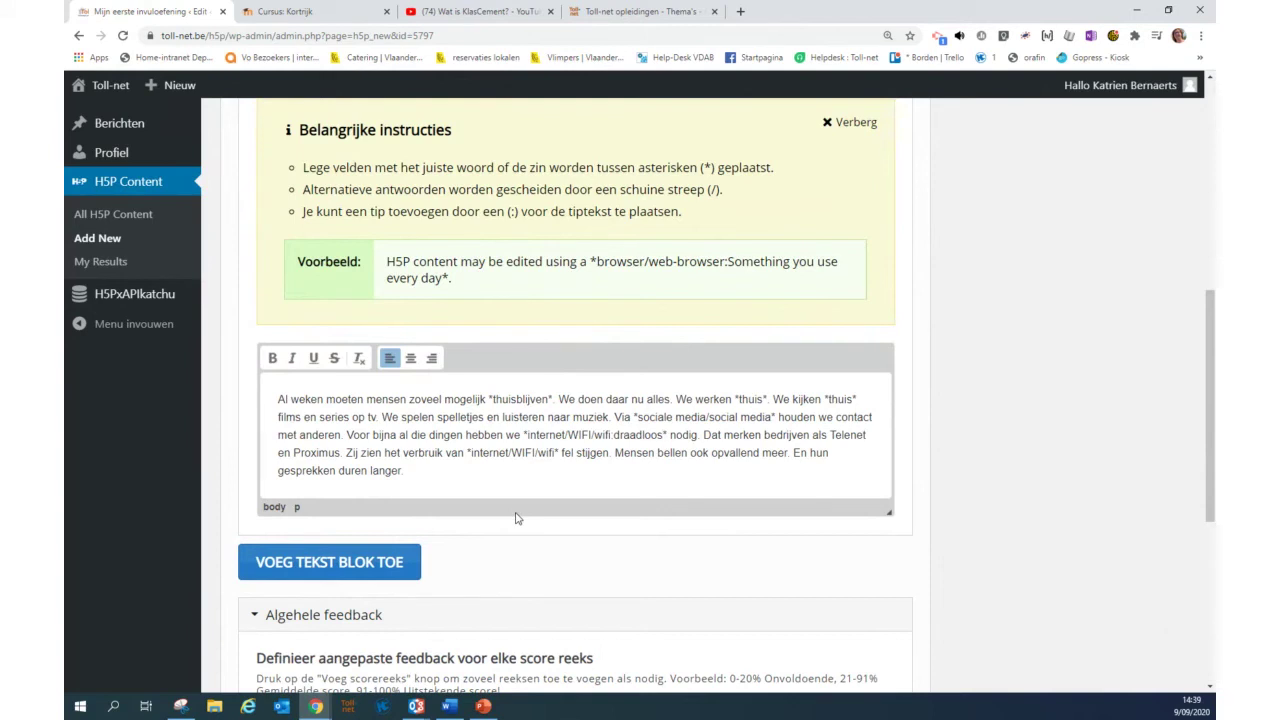
{"action": "scroll", "coordinate": [517, 518], "scroll_direction": "up", "scroll_amount": 3}
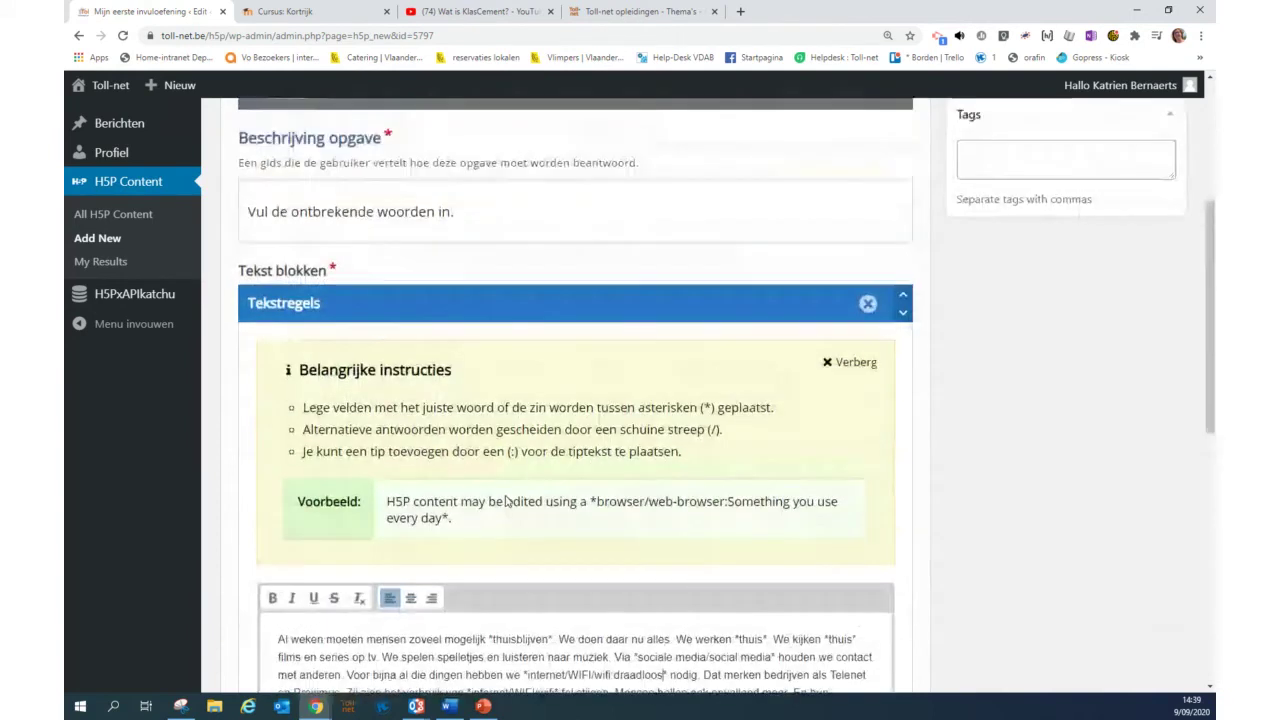
{"action": "scroll", "coordinate": [507, 500], "scroll_direction": "up", "scroll_amount": 3}
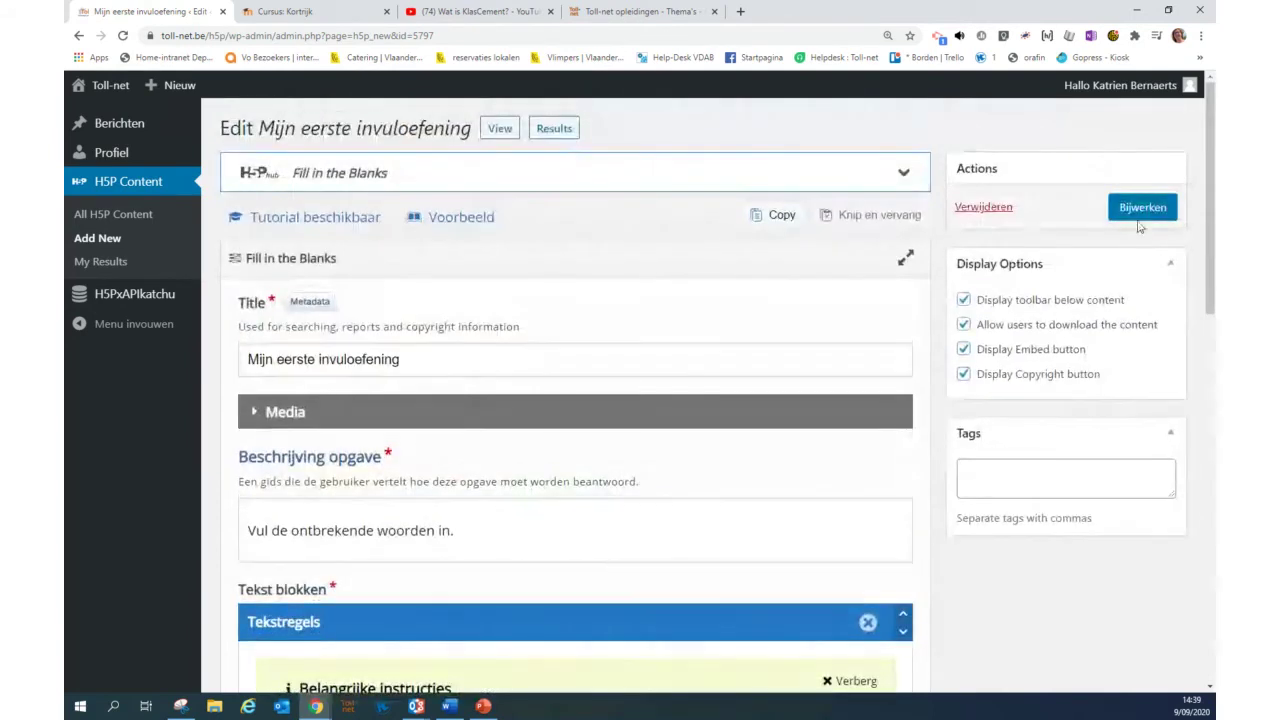
{"action": "left_click", "coordinate": [1132, 210]}
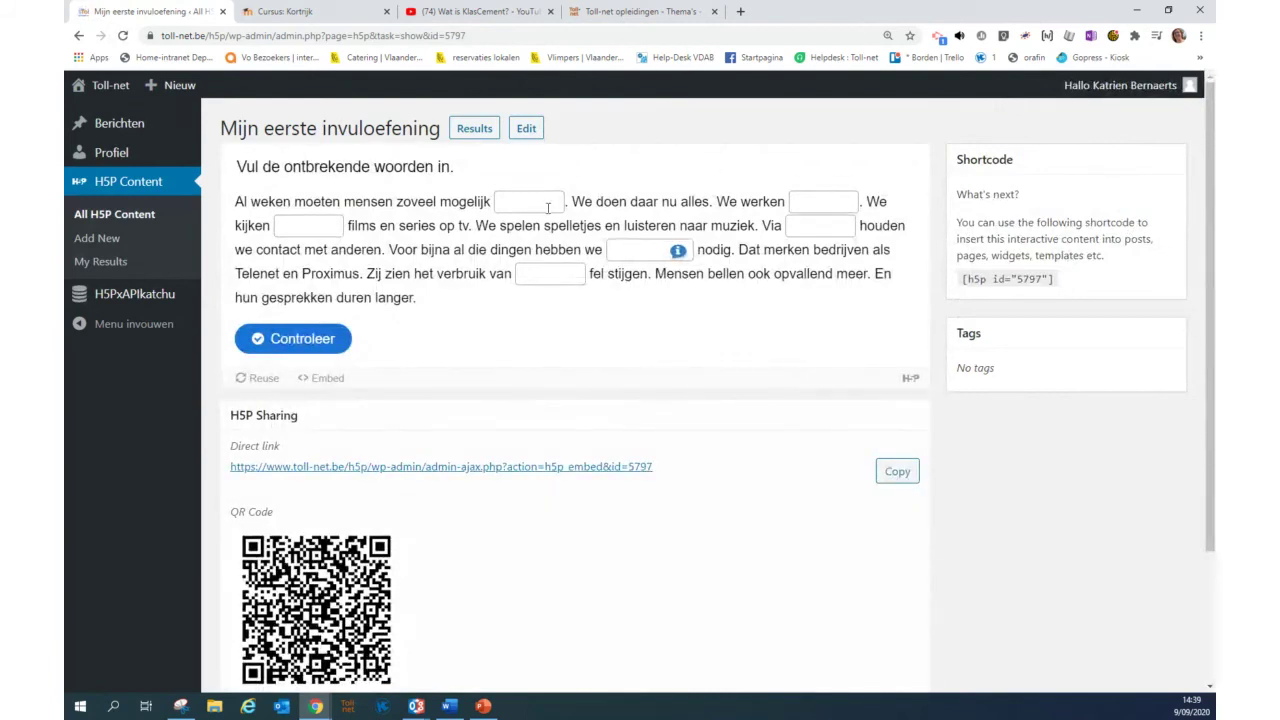
Fill the exercise's first three blanks with "thuisblijven", "thuis" and "thuis"
{"action": "left_click", "coordinate": [514, 203]}
{"action": "type", "text": "thuisblijven"}
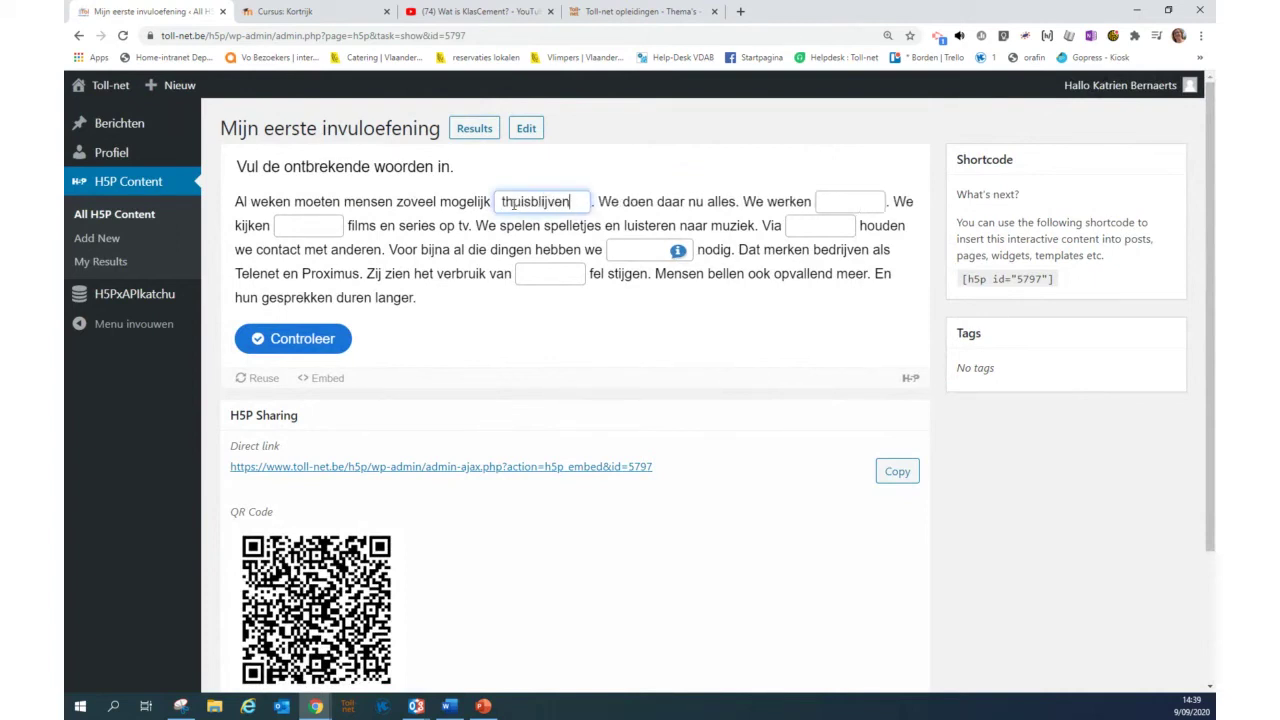
{"action": "left_click", "coordinate": [848, 200]}
{"action": "type", "text": "thuis"}
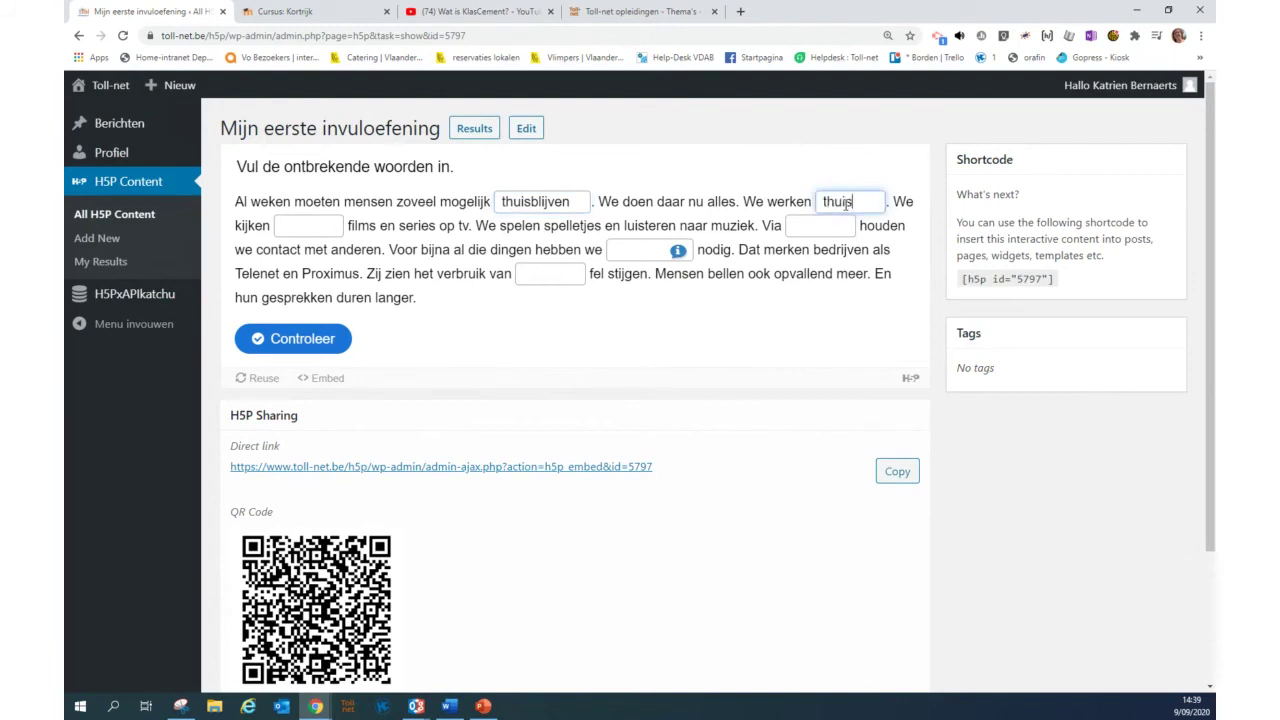
{"action": "left_click", "coordinate": [309, 229]}
{"action": "type", "text": "thuis"}
Fill the blank after "Via" with the alternative answer "social media"
{"action": "left_click", "coordinate": [829, 229]}
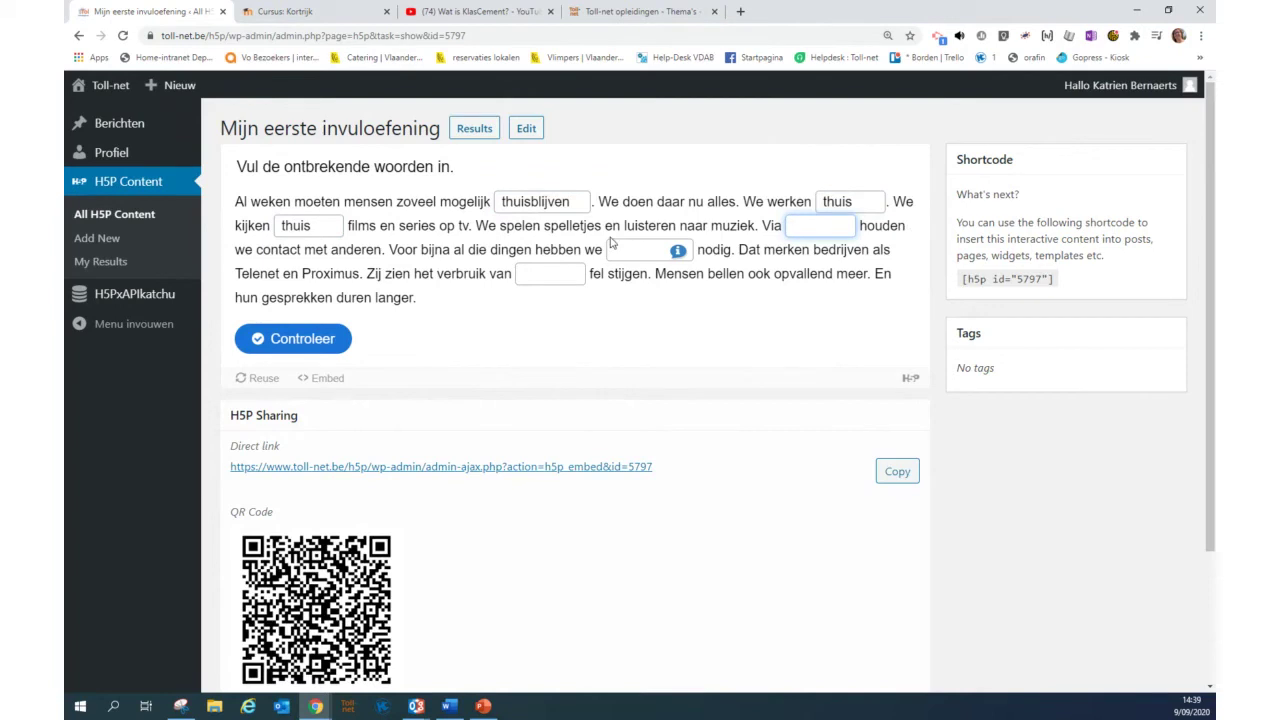
{"action": "type", "text": "socil"}
{"action": "key", "text": "BackSpace"}
{"action": "type", "text": "al meo"}
{"action": "type", "text": "ia"}
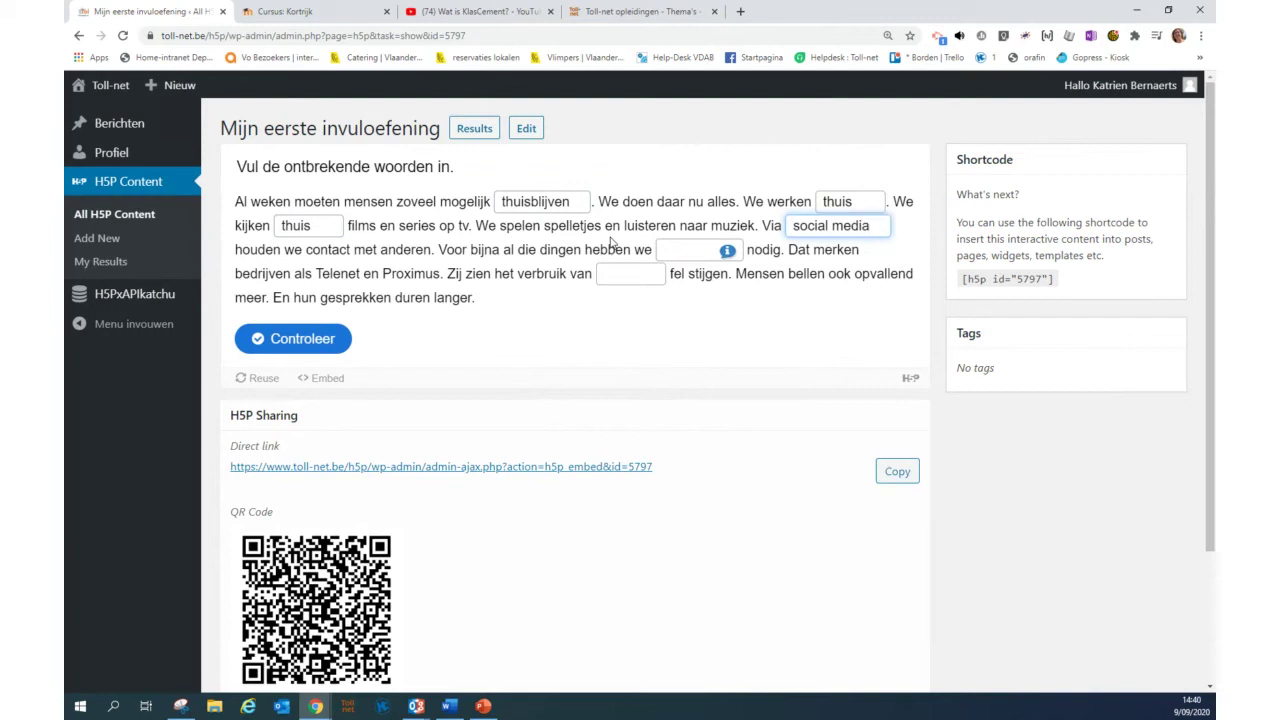
View the tip on the fifth blank, fill the last two blanks with "Internet" and "WIFI", and check the answers
{"action": "left_click", "coordinate": [727, 256]}
{"action": "left_click", "coordinate": [727, 253]}
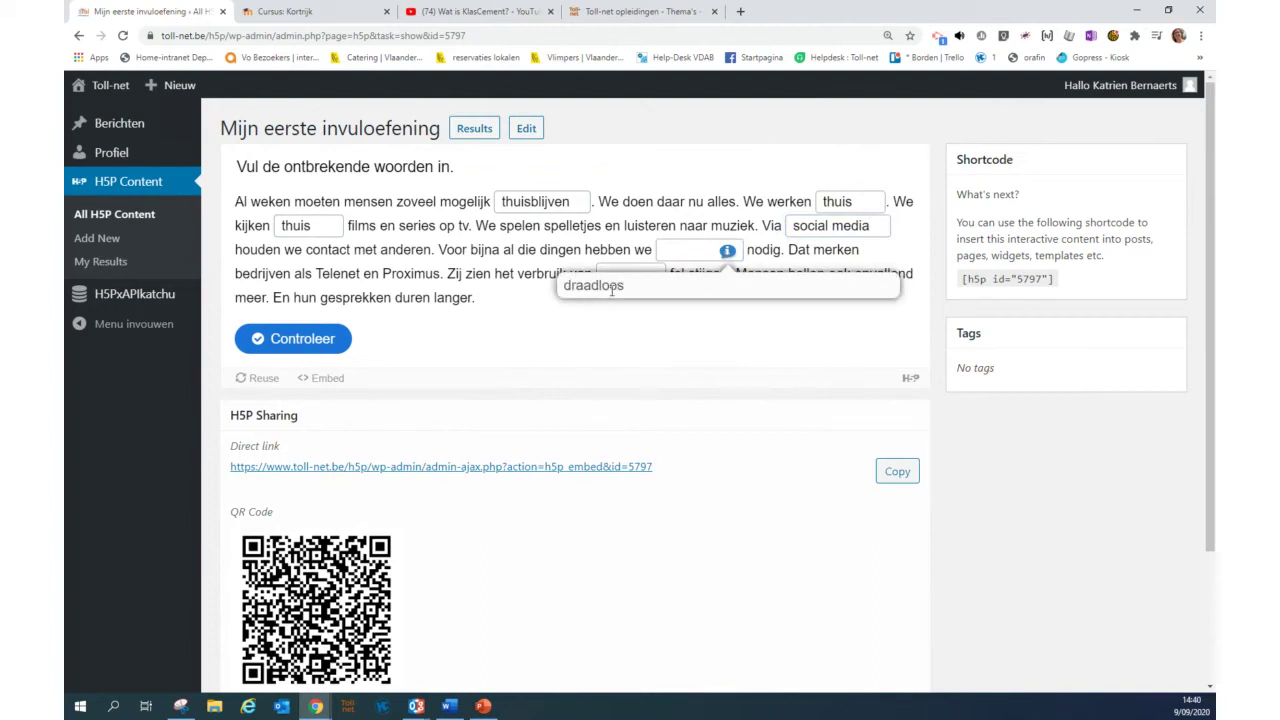
{"action": "left_click", "coordinate": [690, 243]}
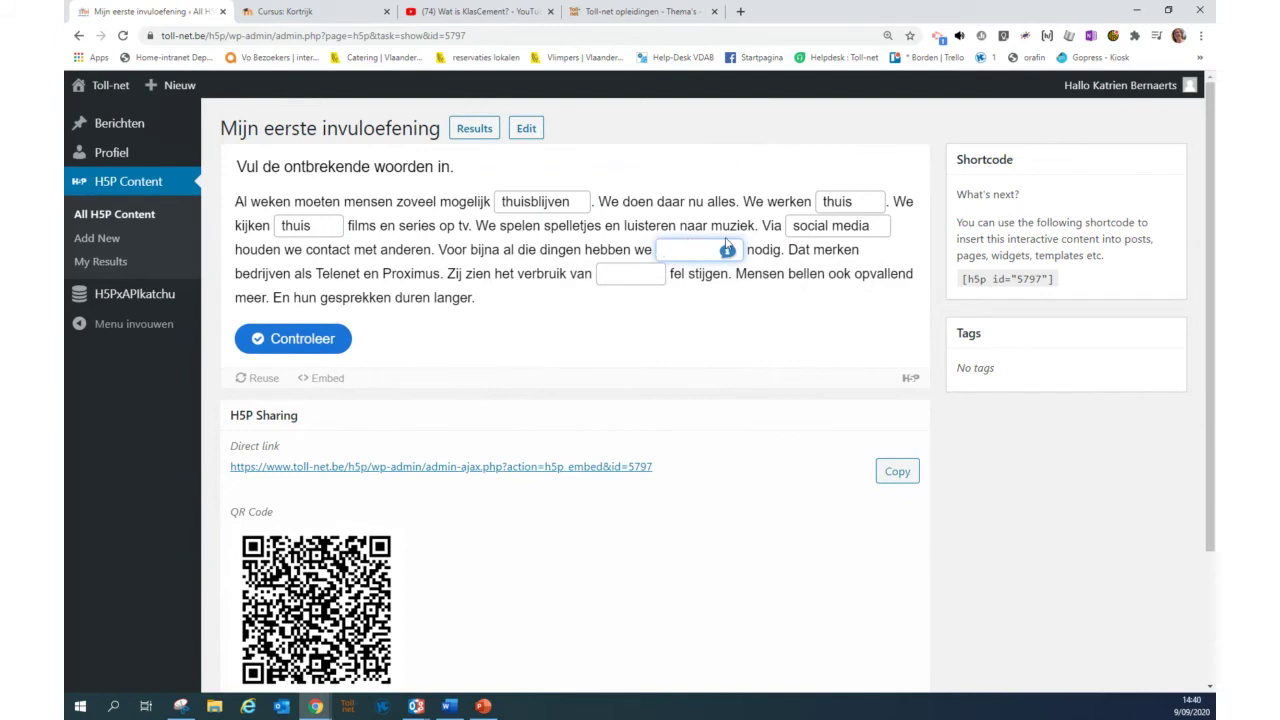
{"action": "type", "text": "lnternet"}
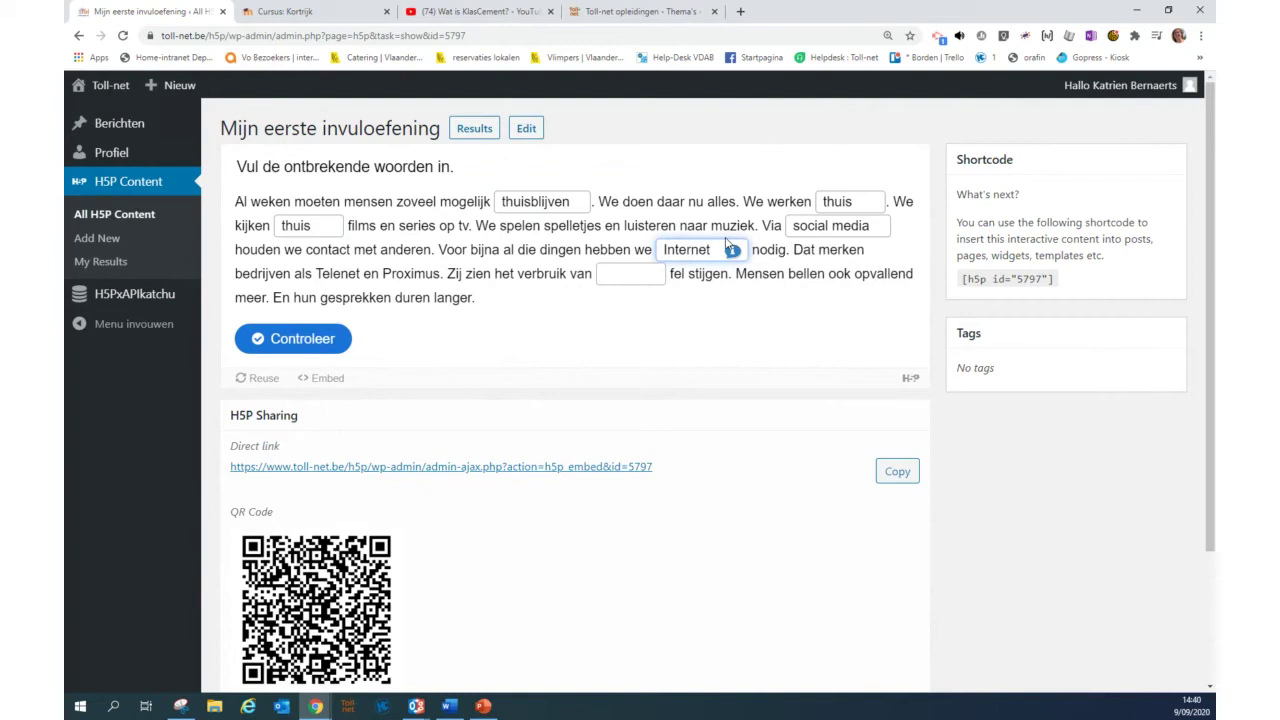
{"action": "left_click", "coordinate": [619, 274]}
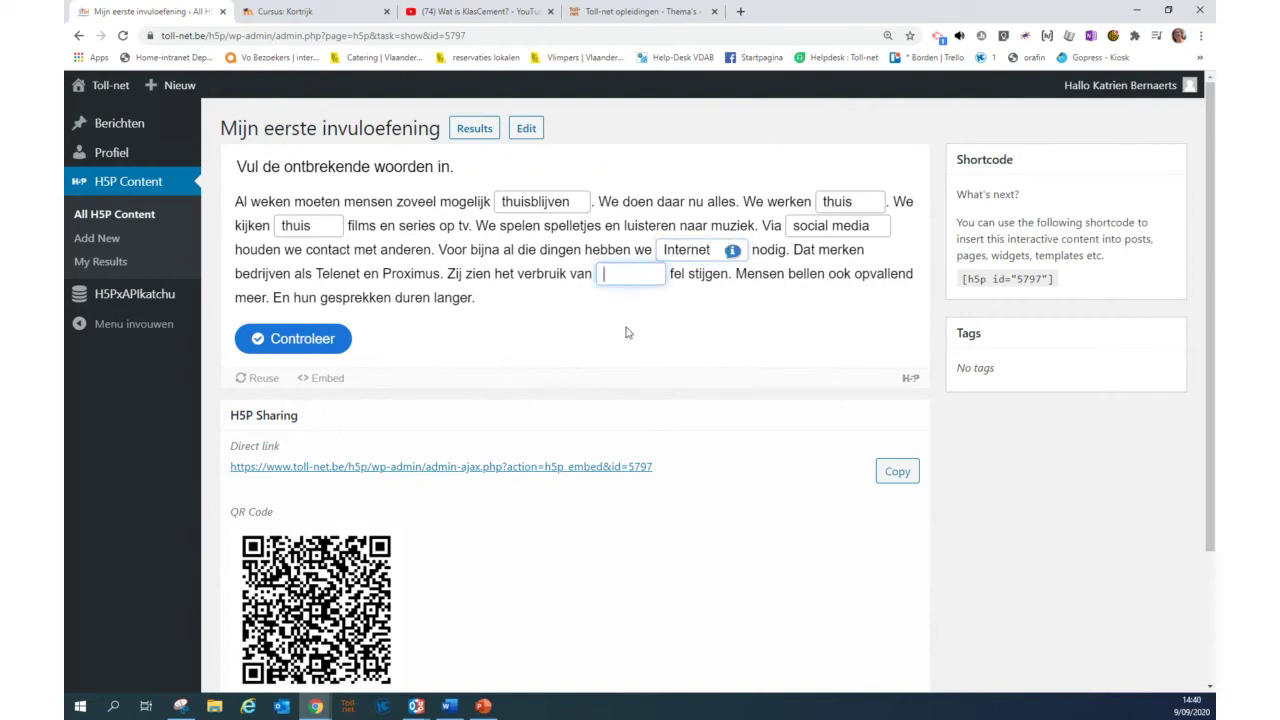
{"action": "type", "text": "WIFI"}
{"action": "left_click", "coordinate": [303, 343]}
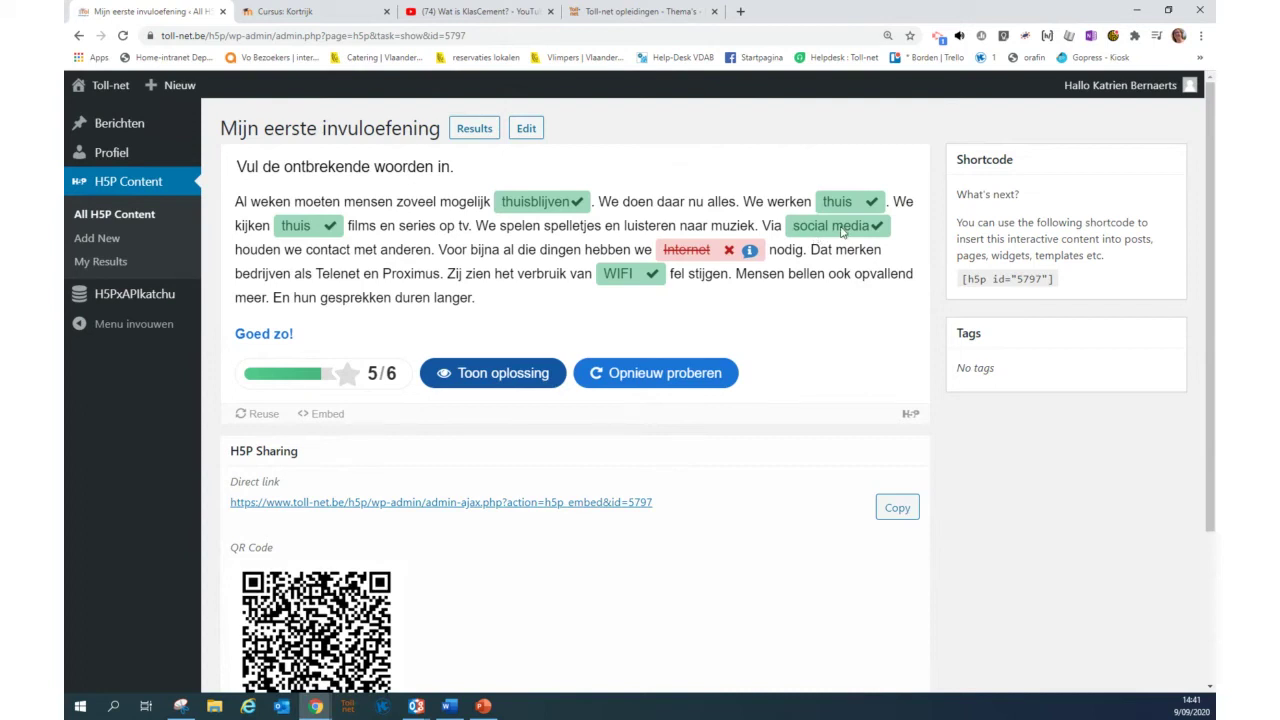
Reopen the exercise for editing and highlight the alternative answers "sociale media/social media" in the text block
{"action": "left_click", "coordinate": [527, 134]}
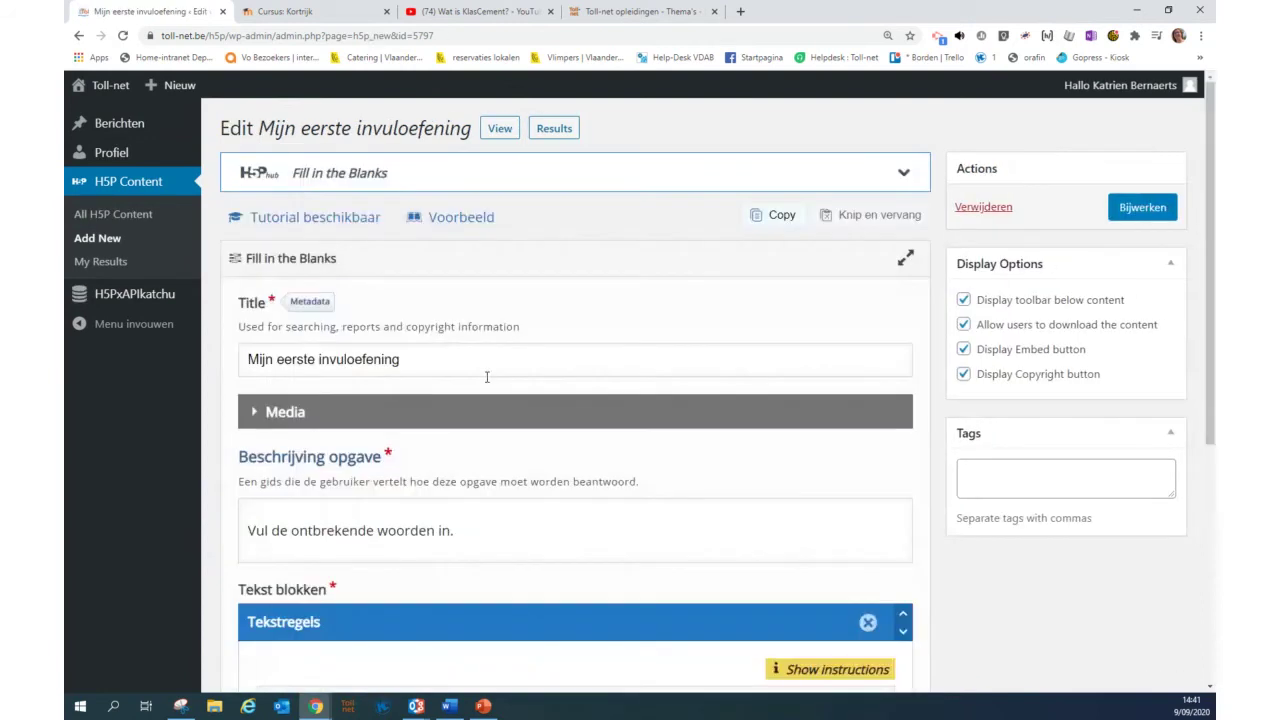
{"action": "scroll", "coordinate": [487, 377], "scroll_direction": "down", "scroll_amount": 4}
{"action": "scroll", "coordinate": [491, 387], "scroll_direction": "down", "scroll_amount": 1}
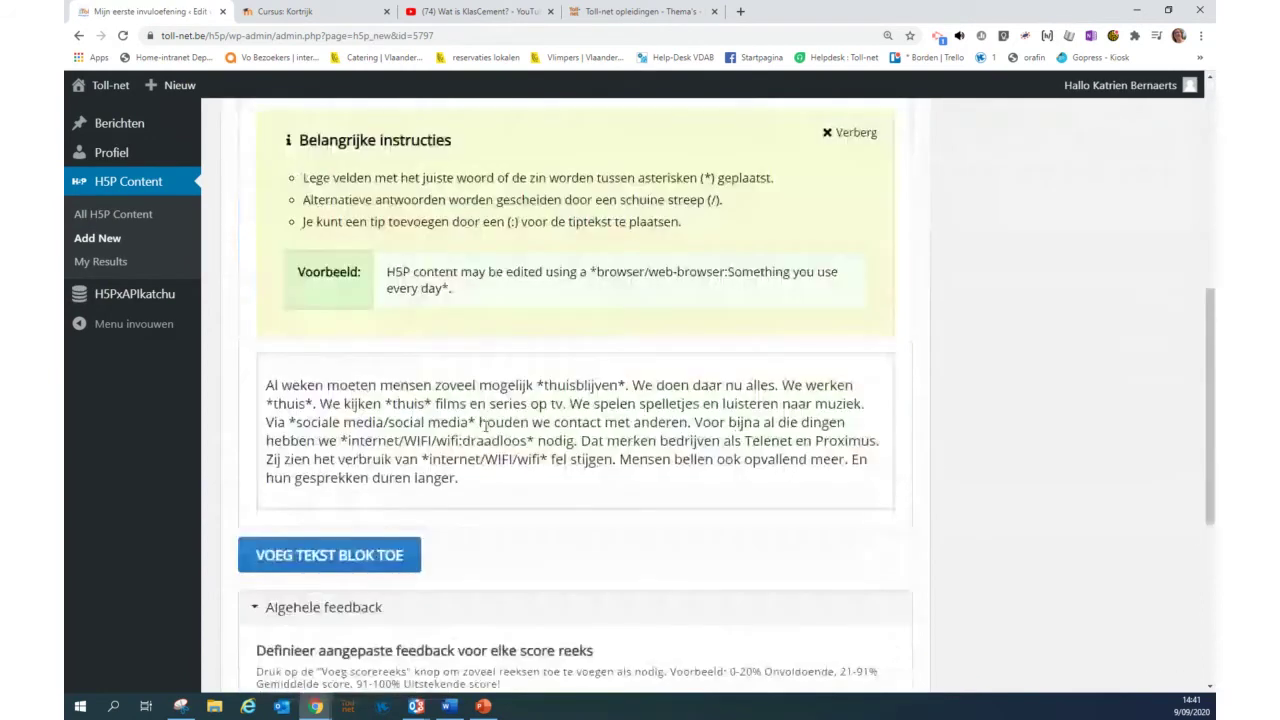
{"action": "left_click", "coordinate": [298, 425]}
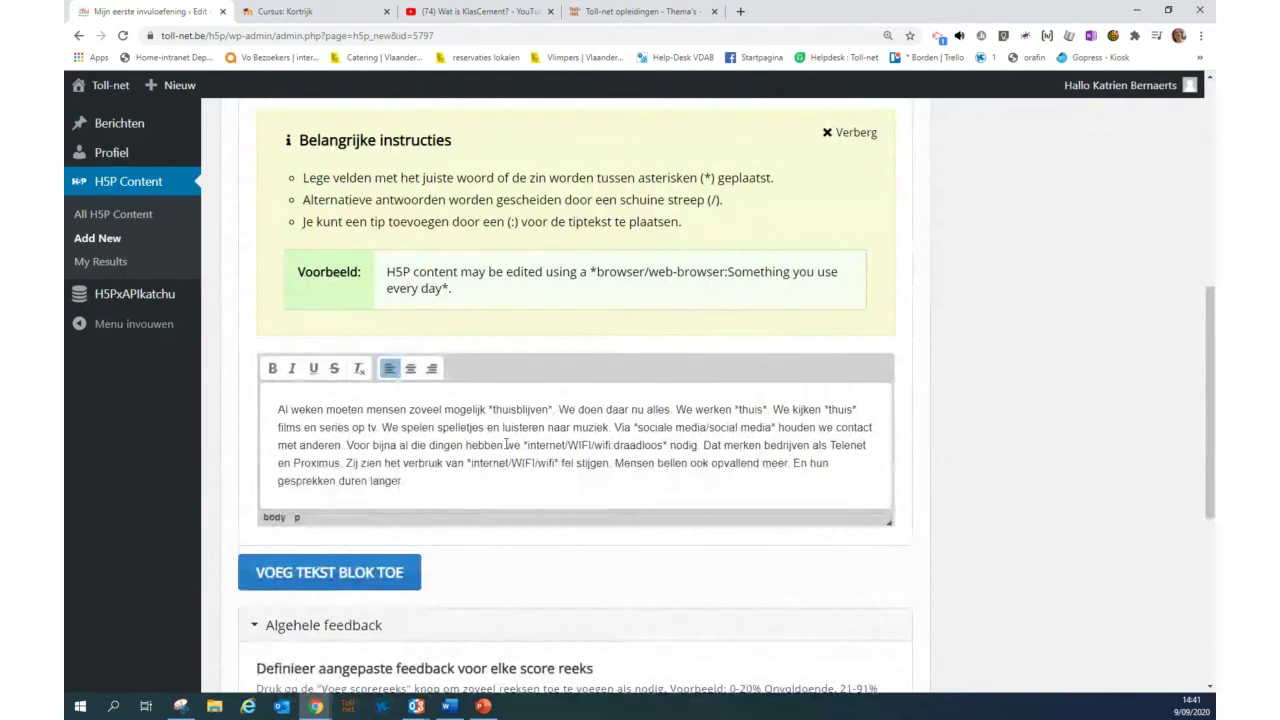
{"action": "left_click_drag", "start_coordinate": [639, 430], "coordinate": [771, 432]}
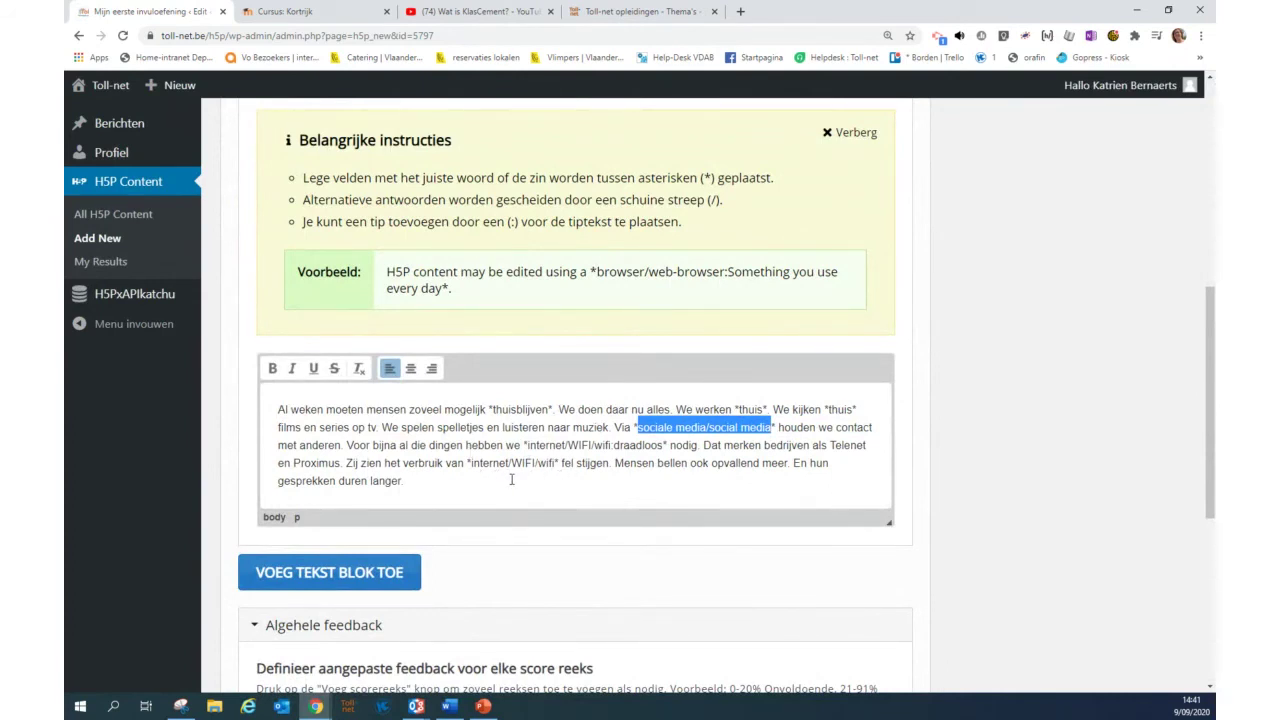
Add a third overall feedback range, ending the second range at 70 % and giving the last one the feedback "Prima!"
{"action": "scroll", "coordinate": [424, 478], "scroll_direction": "down", "scroll_amount": 4}
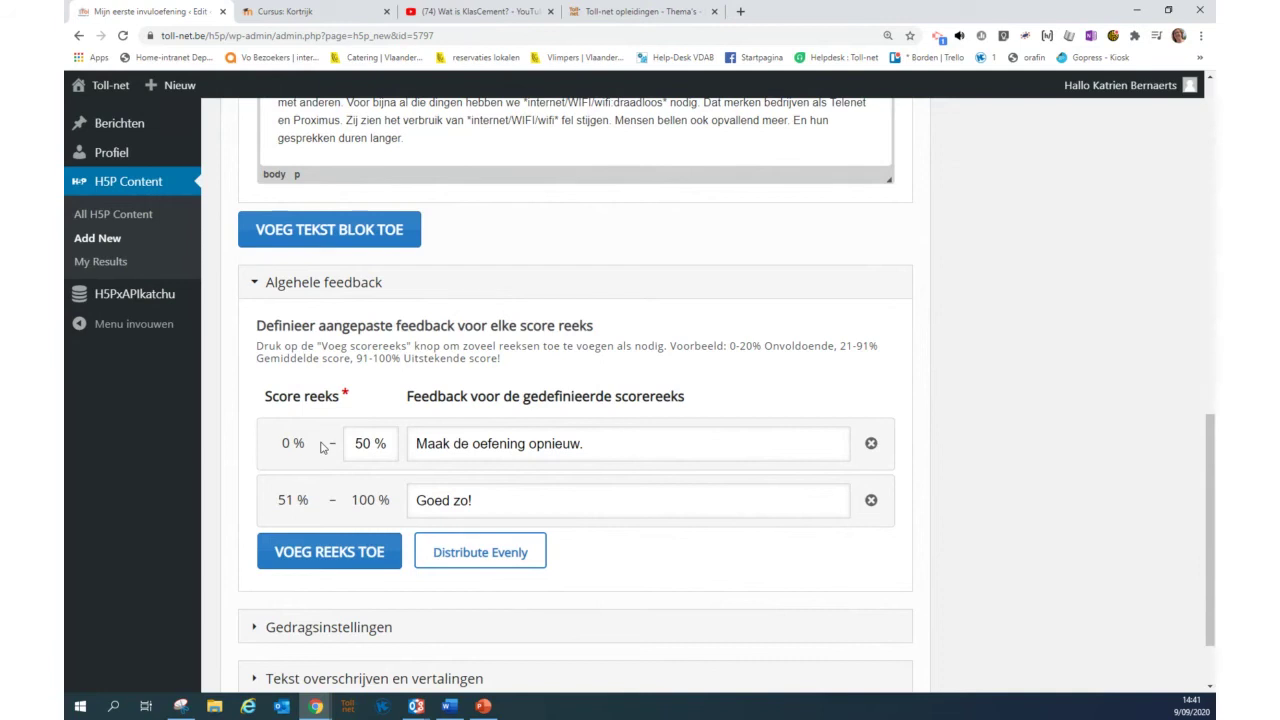
{"action": "left_click", "coordinate": [338, 548]}
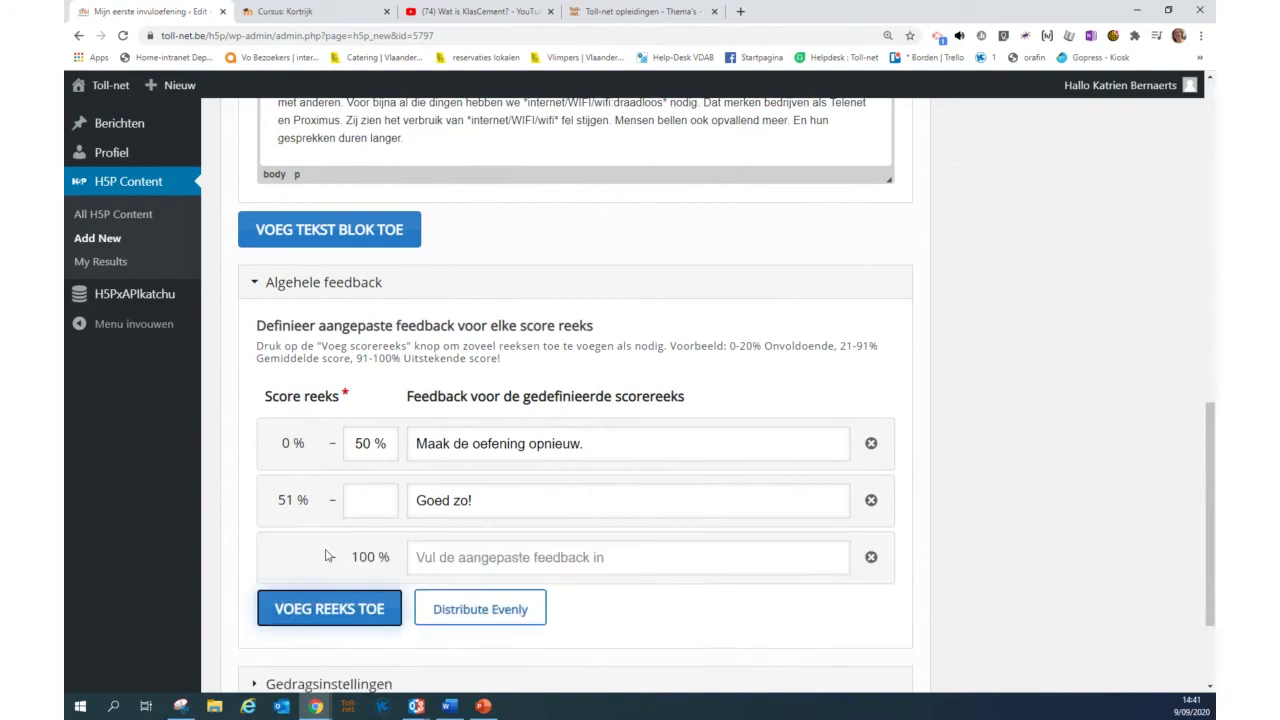
{"action": "left_click", "coordinate": [380, 501]}
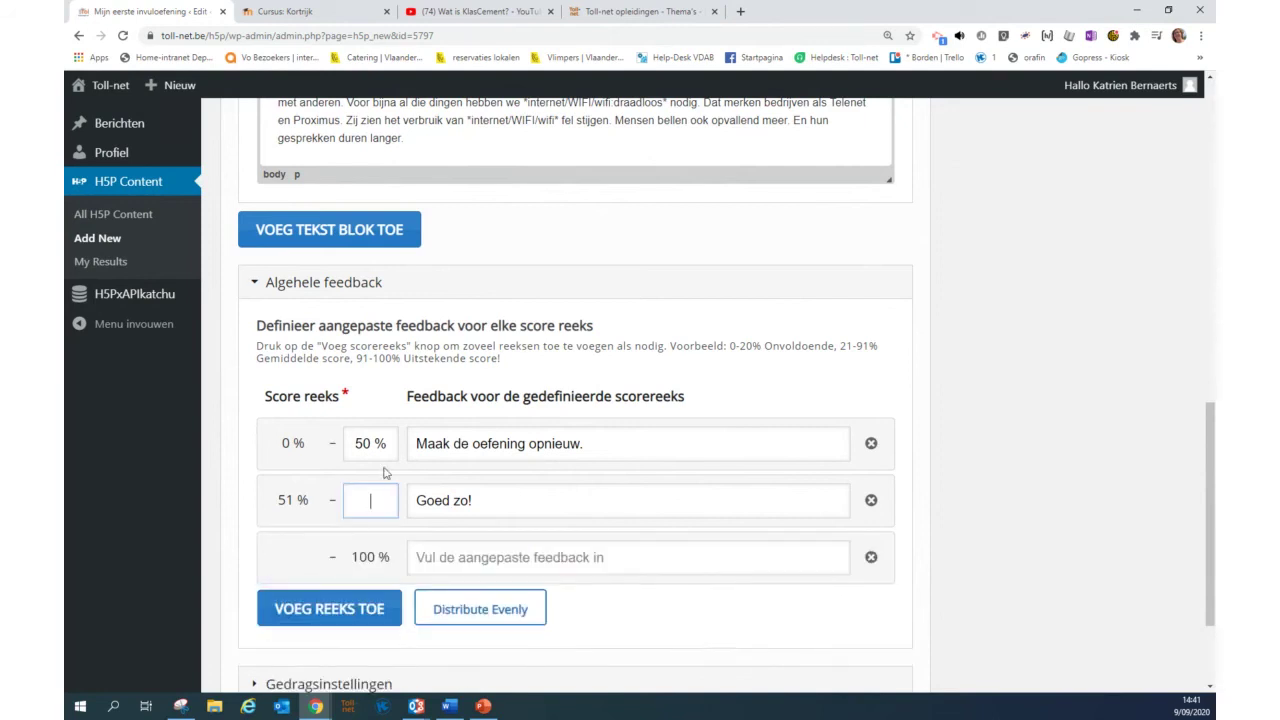
{"action": "type", "text": "70"}
{"action": "key", "text": "Tab"}
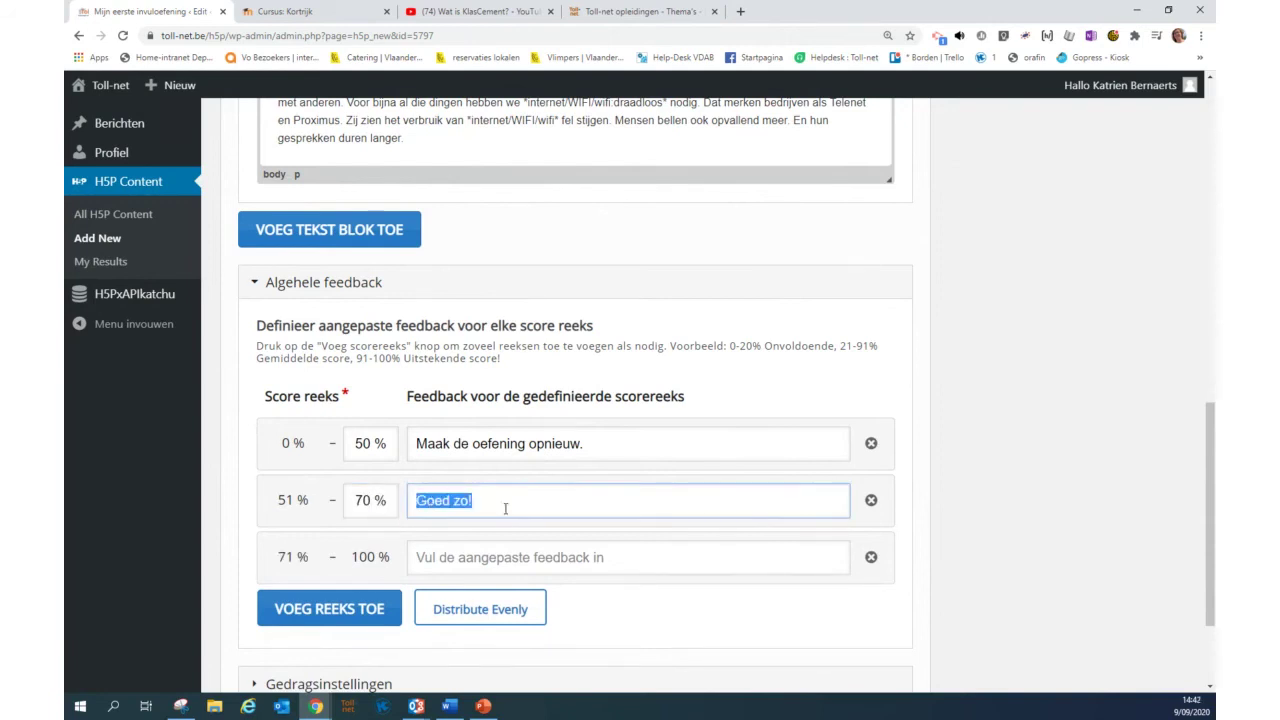
{"action": "left_click", "coordinate": [424, 558]}
{"action": "type", "text": "Prima!"}
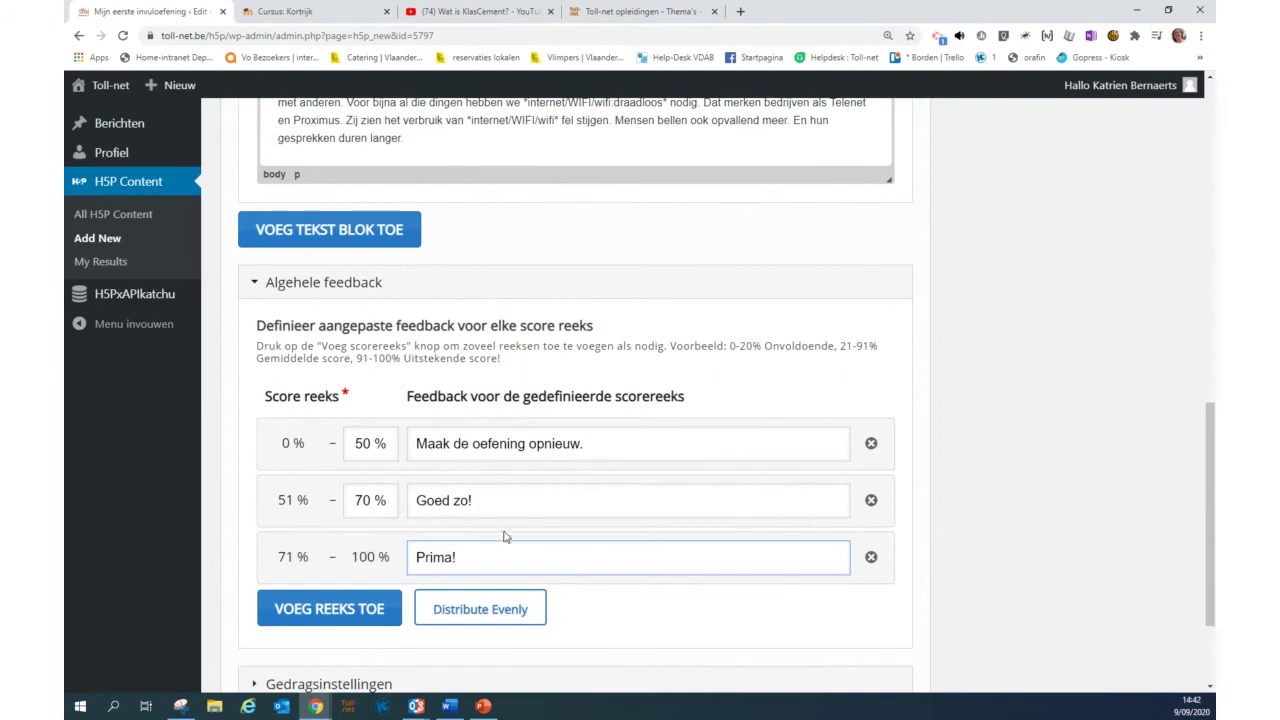
Shorten the feedback for the middle score range to "Goed!"
{"action": "triple_click", "coordinate": [460, 502]}
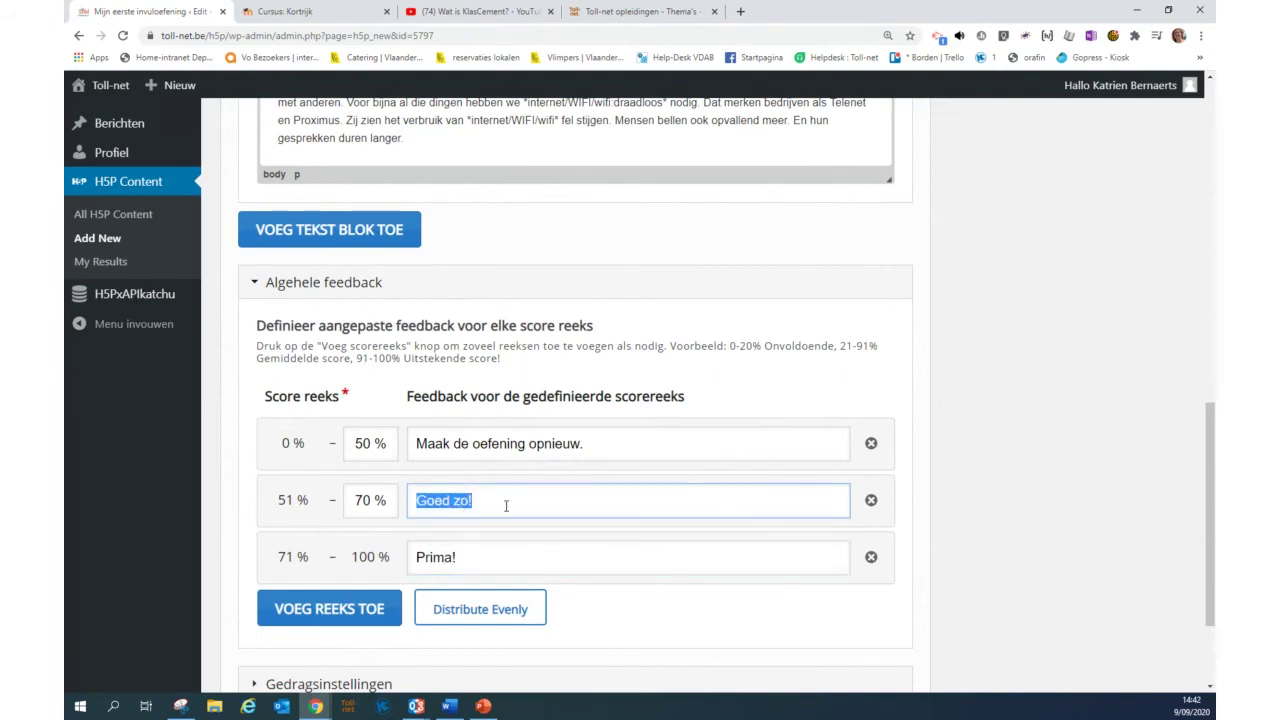
{"action": "left_click", "coordinate": [484, 505]}
{"action": "key", "text": "Left"}
{"action": "key", "text": "BackSpace"}
{"action": "key", "text": "BackSpace"}
{"action": "key", "text": "BackSpace"}
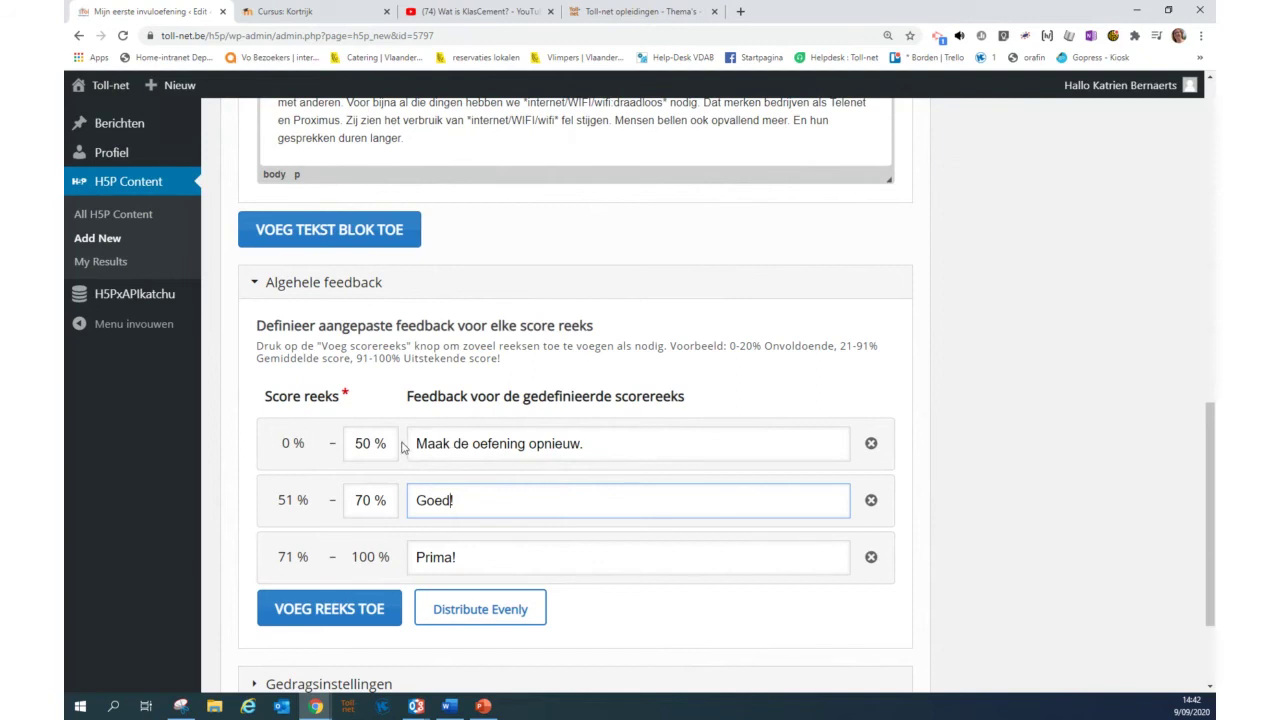
Expand the exercise's behaviour settings (Gedragsinstellingen) and review the available options
{"action": "scroll", "coordinate": [455, 486], "scroll_direction": "down", "scroll_amount": 3}
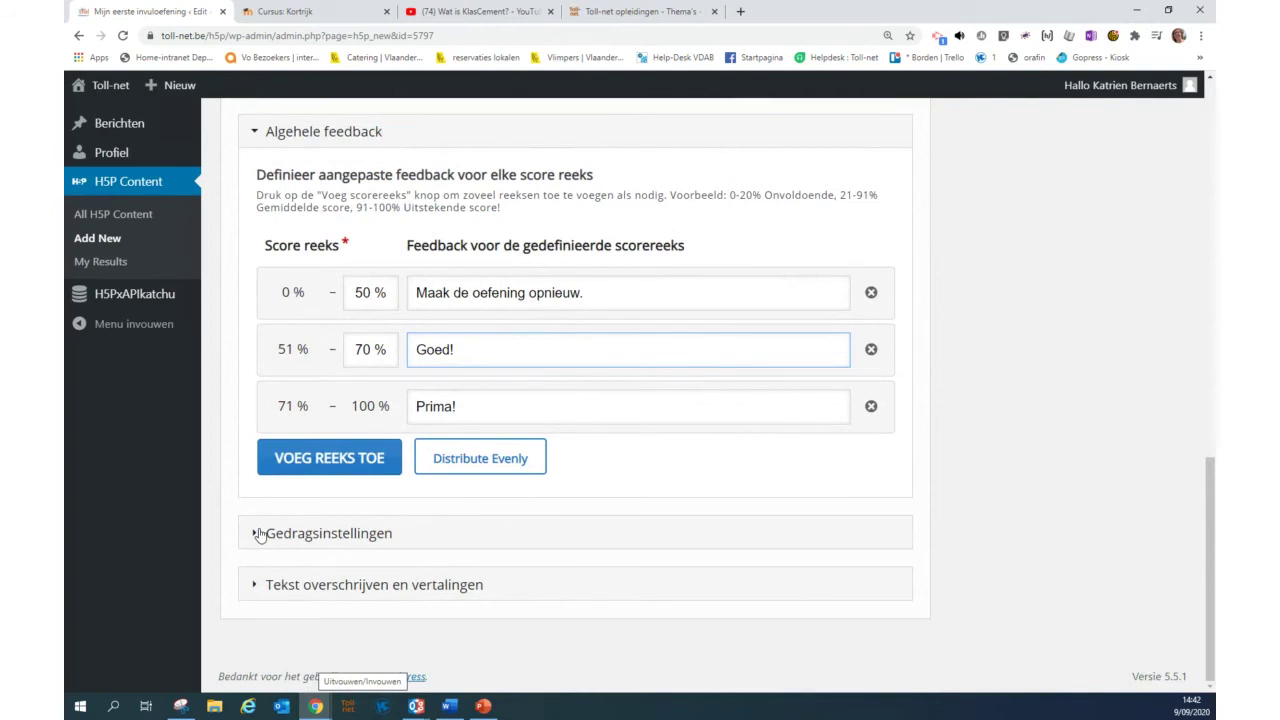
{"action": "left_click", "coordinate": [259, 535]}
{"action": "scroll", "coordinate": [272, 543], "scroll_direction": "down", "scroll_amount": 1}
{"action": "scroll", "coordinate": [272, 543], "scroll_direction": "down", "scroll_amount": 4}
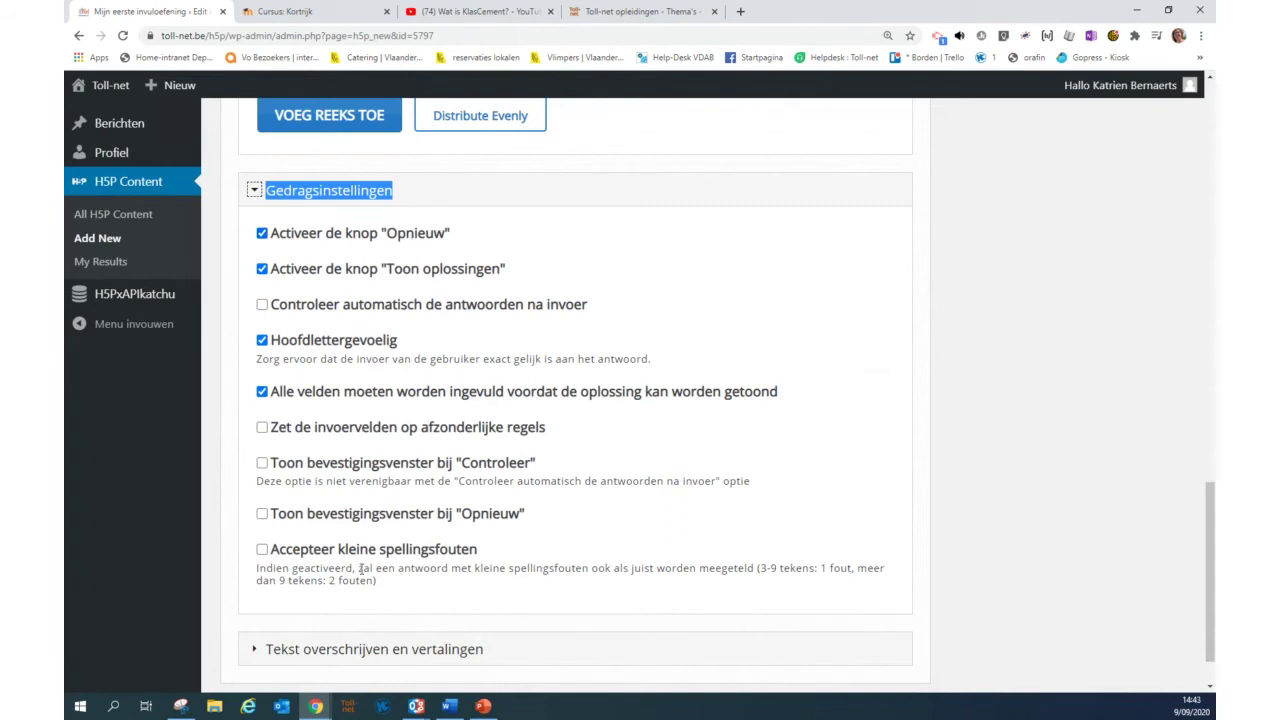
{"action": "scroll", "coordinate": [391, 629], "scroll_direction": "down", "scroll_amount": 1}
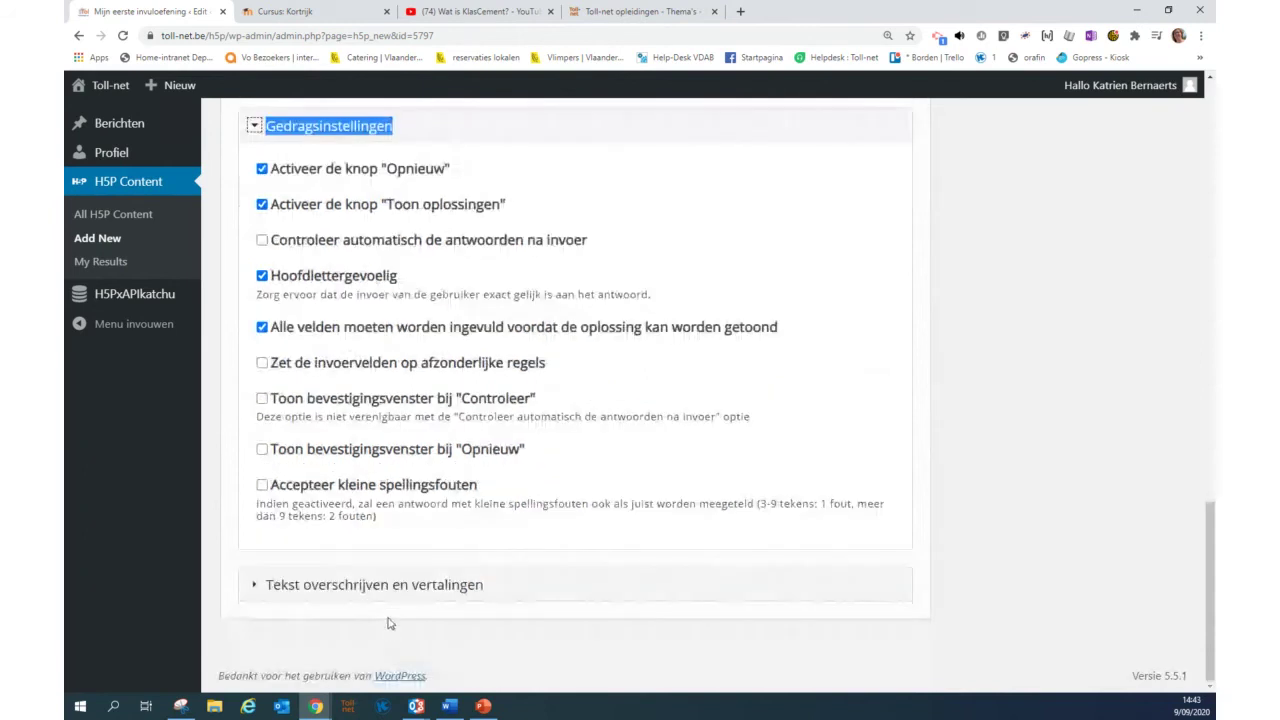
{"action": "double_click", "coordinate": [264, 588]}
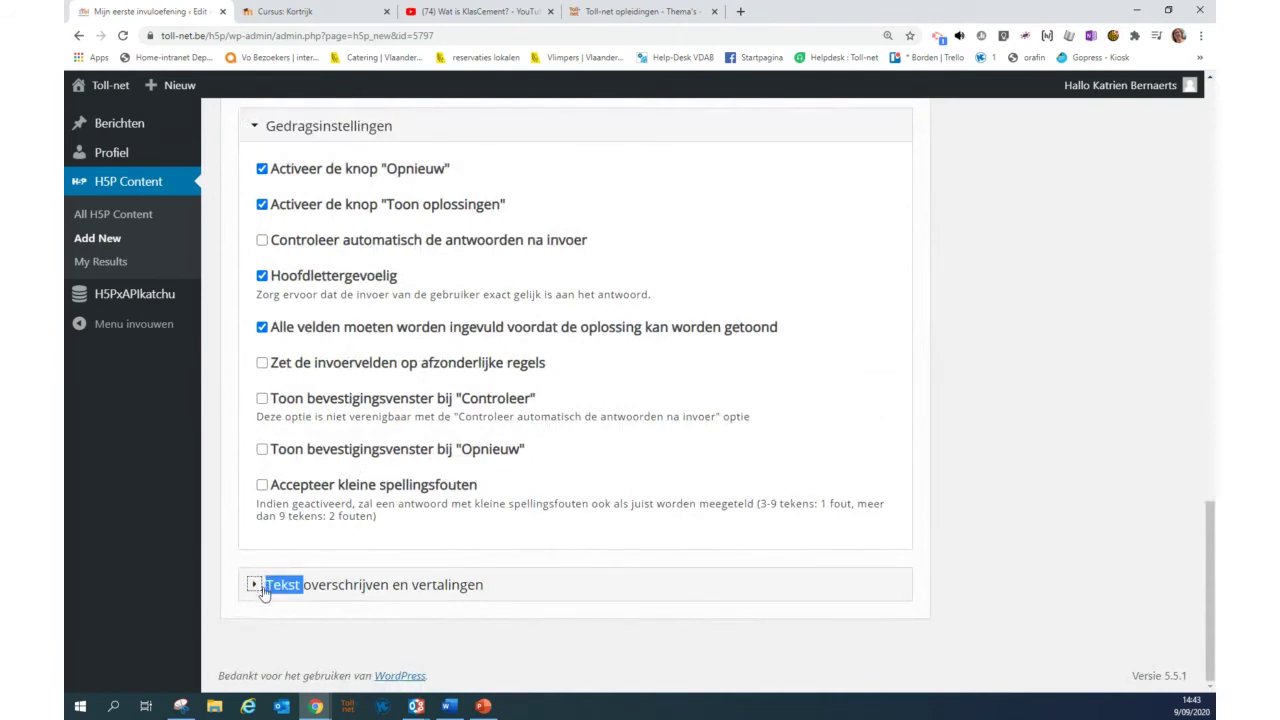
{"action": "left_click", "coordinate": [262, 588]}
{"action": "scroll", "coordinate": [265, 588], "scroll_direction": "down", "scroll_amount": 2}
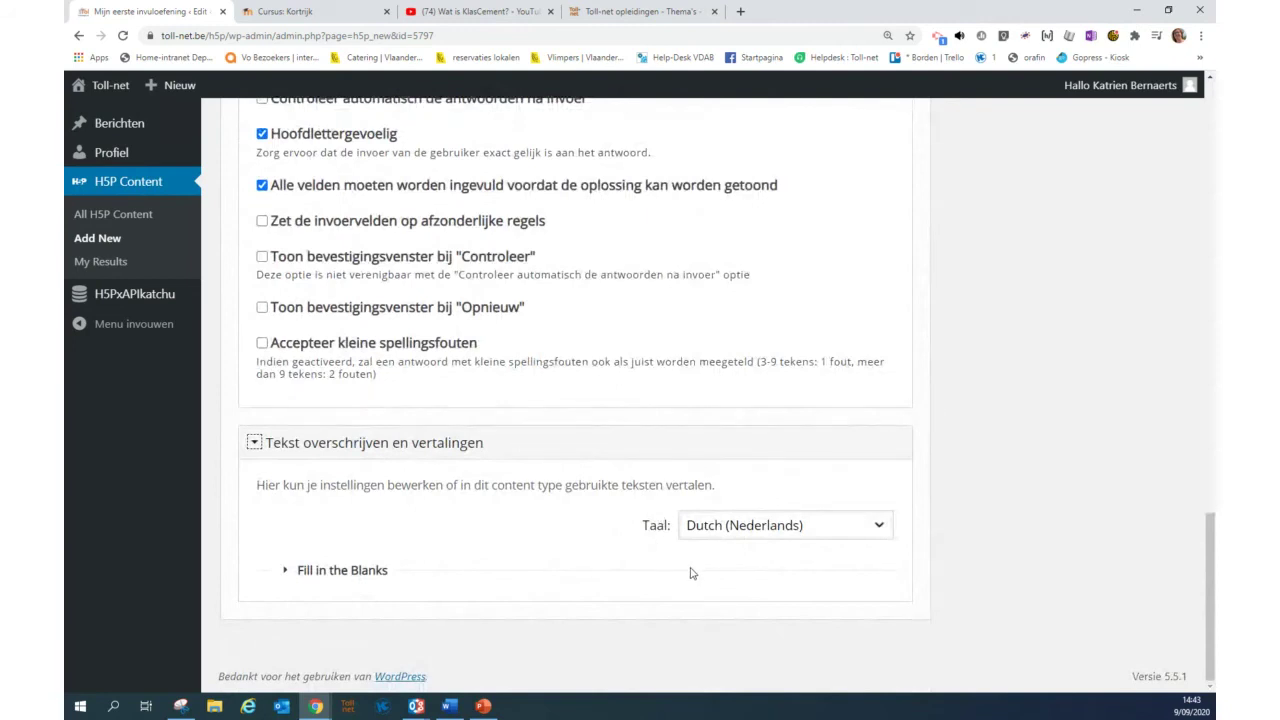
{"action": "double_click", "coordinate": [295, 571]}
{"action": "left_click", "coordinate": [293, 571]}
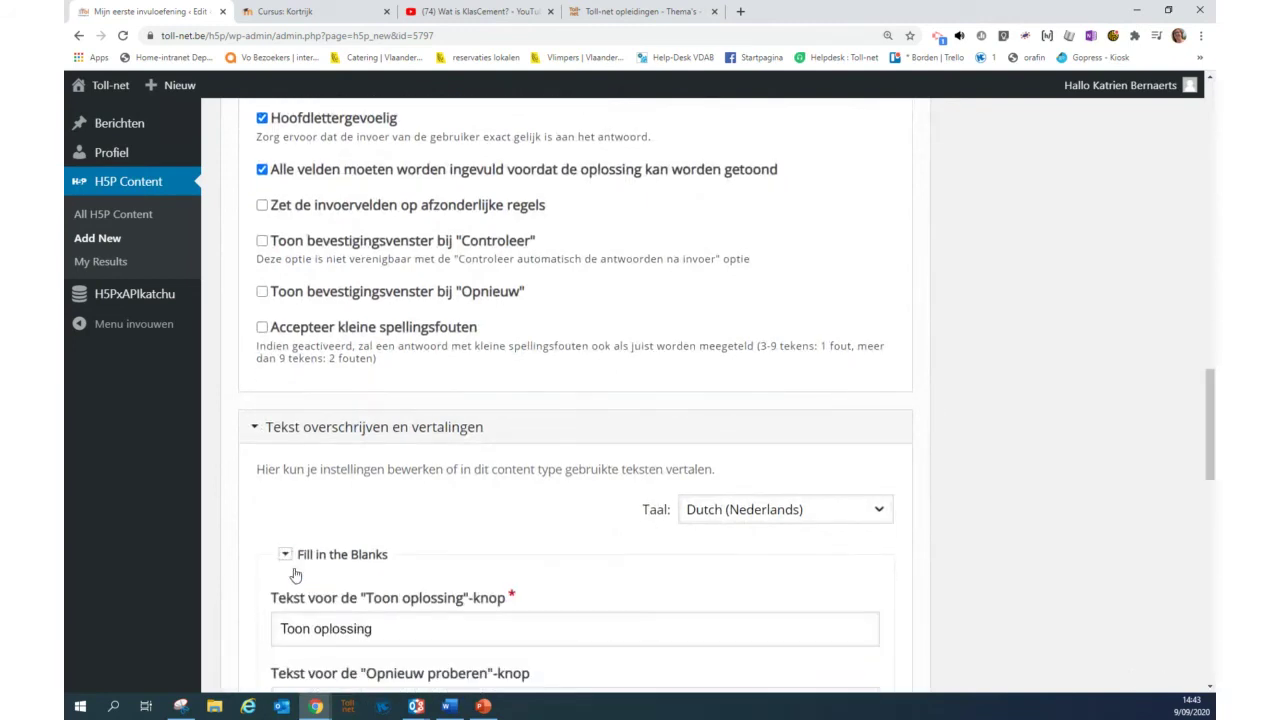
{"action": "scroll", "coordinate": [295, 575], "scroll_direction": "down", "scroll_amount": 3}
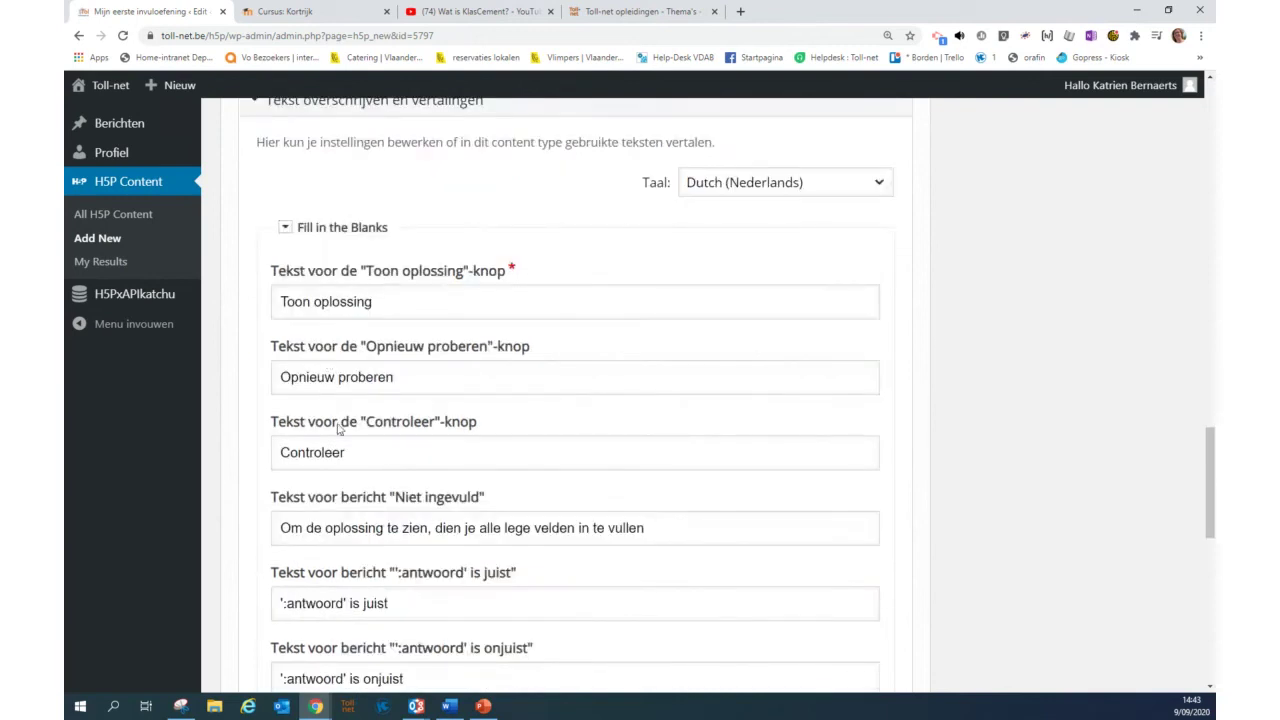
{"action": "scroll", "coordinate": [424, 532], "scroll_direction": "down", "scroll_amount": 2}
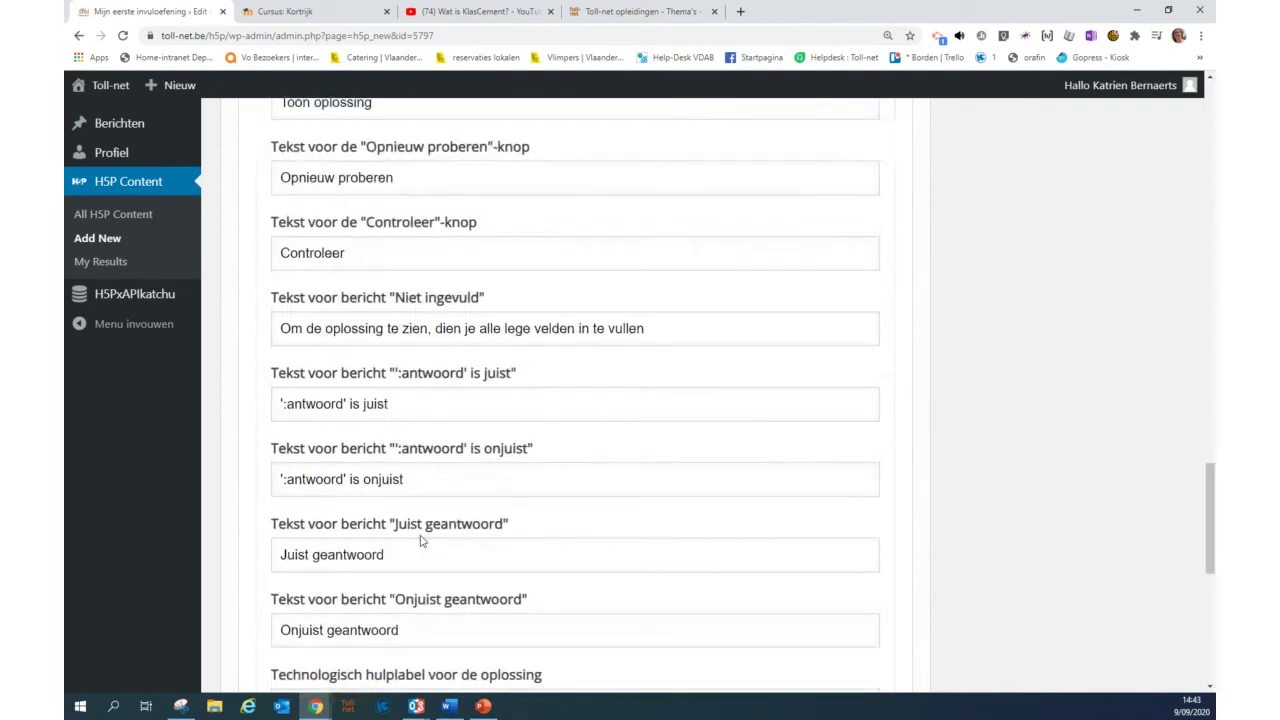
{"action": "scroll", "coordinate": [420, 540], "scroll_direction": "down", "scroll_amount": 3}
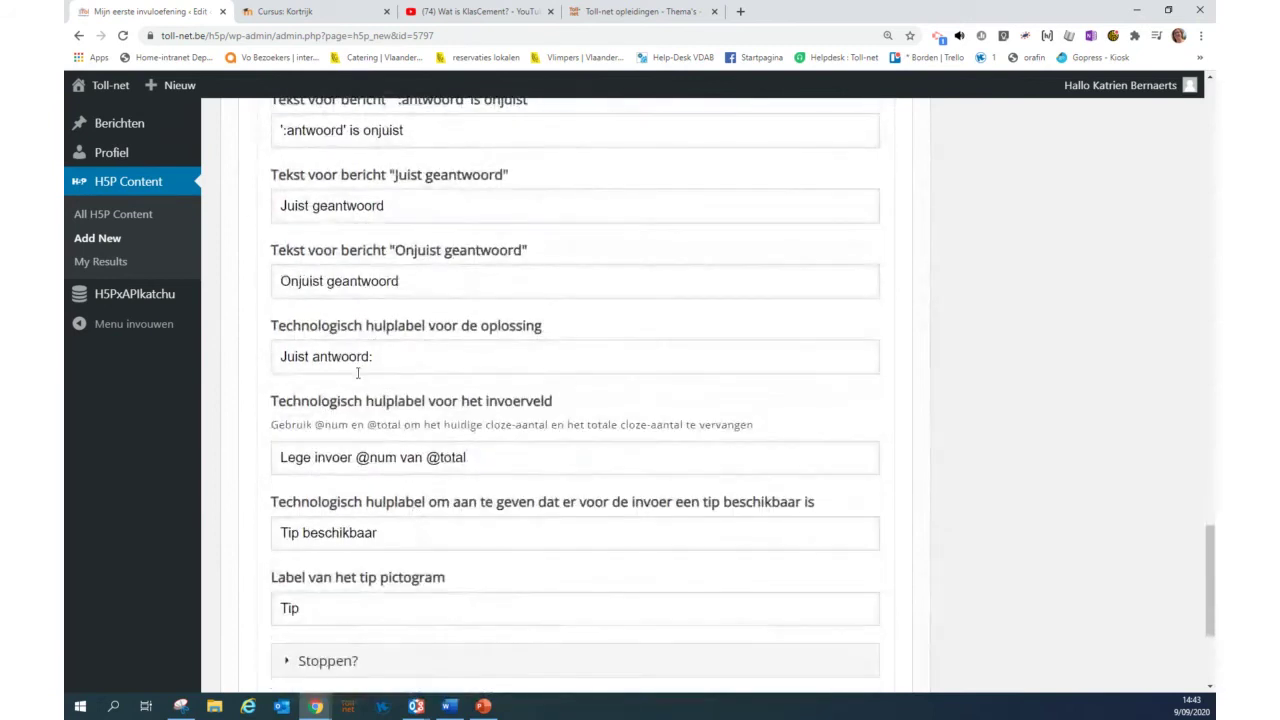
{"action": "scroll", "coordinate": [360, 400], "scroll_direction": "down", "scroll_amount": 1}
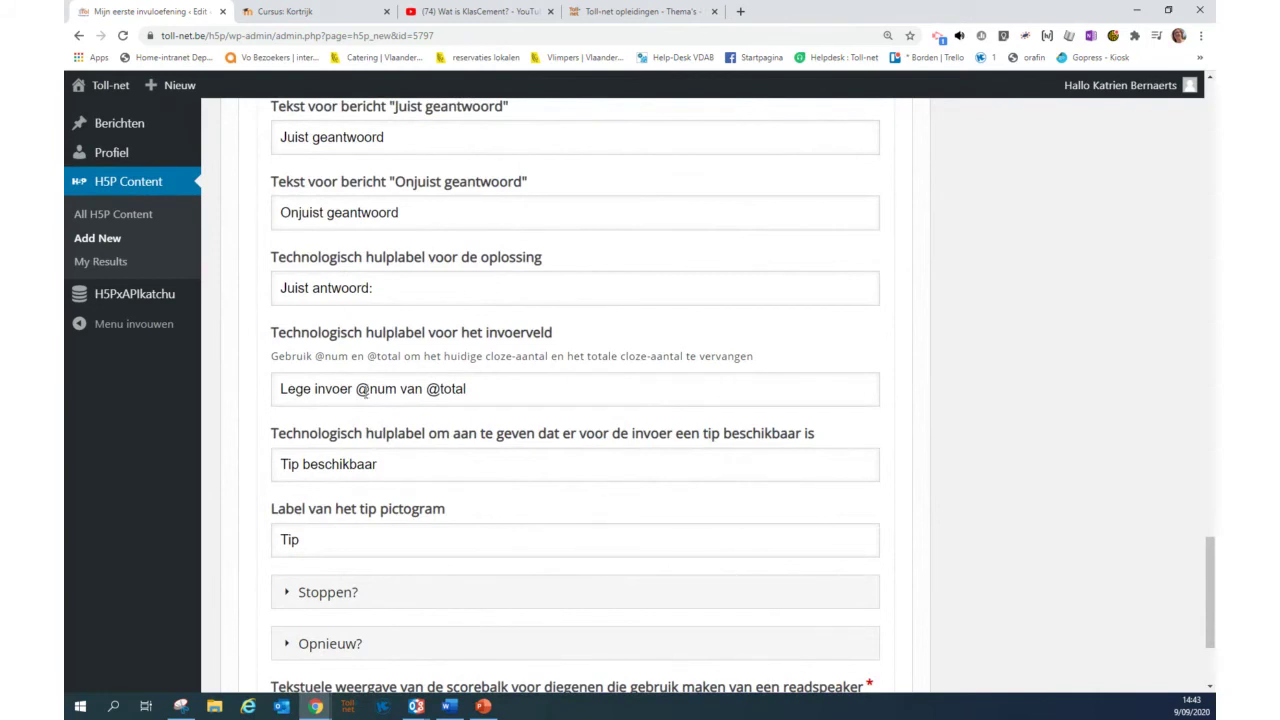
{"action": "left_click_drag", "start_coordinate": [357, 389], "coordinate": [400, 389]}
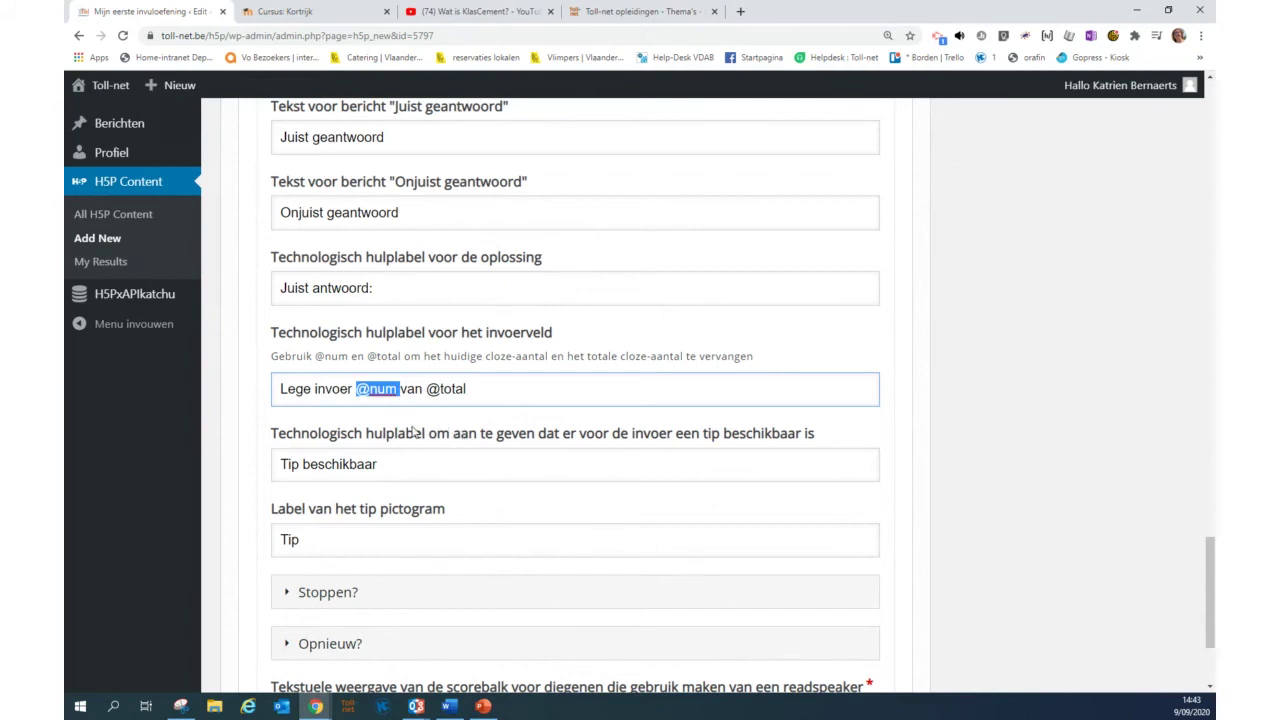
Change the language of the Fill in the Blanks text overrides to Danish (Dansk) and accept resetting the texts
{"action": "scroll", "coordinate": [401, 452], "scroll_direction": "down", "scroll_amount": 3}
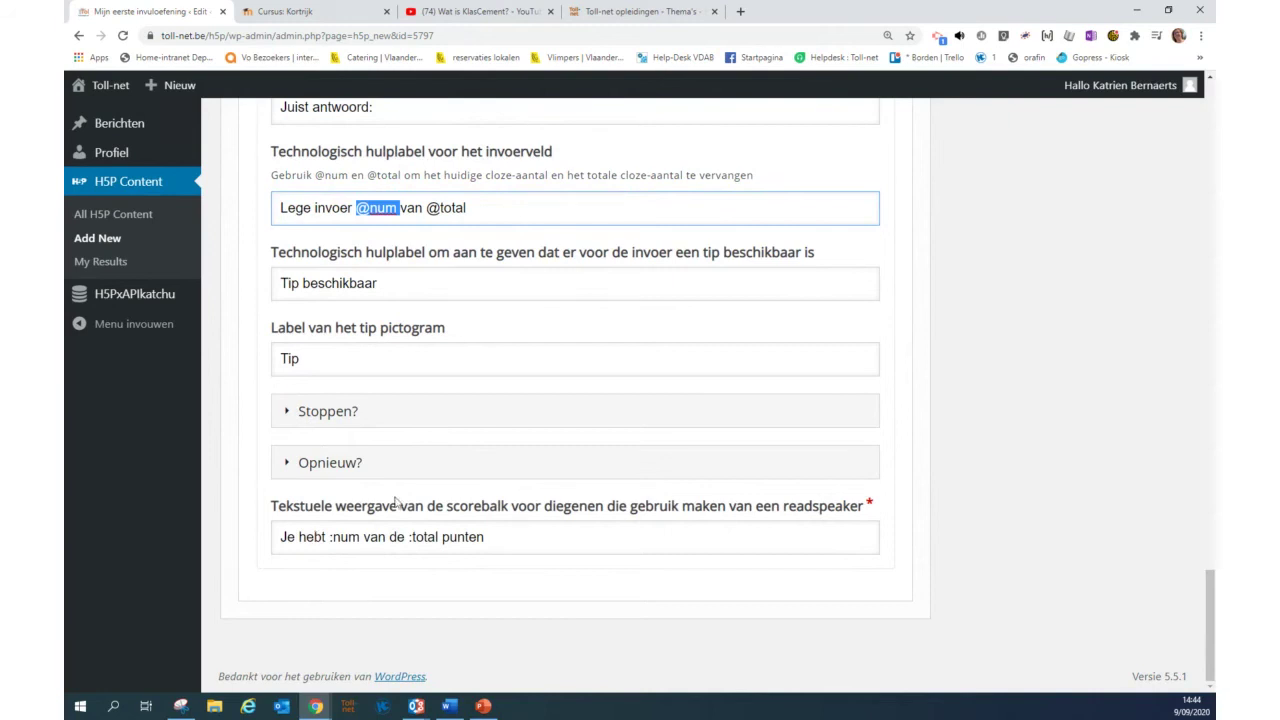
{"action": "scroll", "coordinate": [470, 489], "scroll_direction": "up", "scroll_amount": 2}
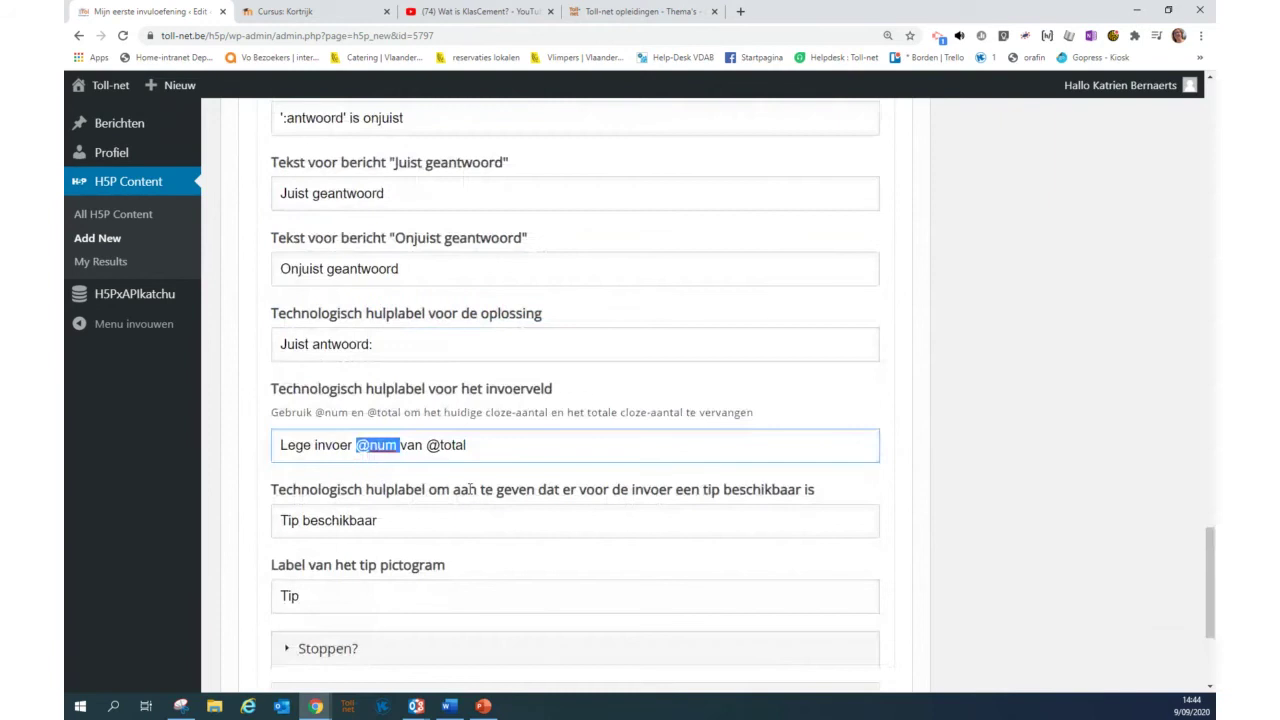
{"action": "scroll", "coordinate": [470, 489], "scroll_direction": "up", "scroll_amount": 6}
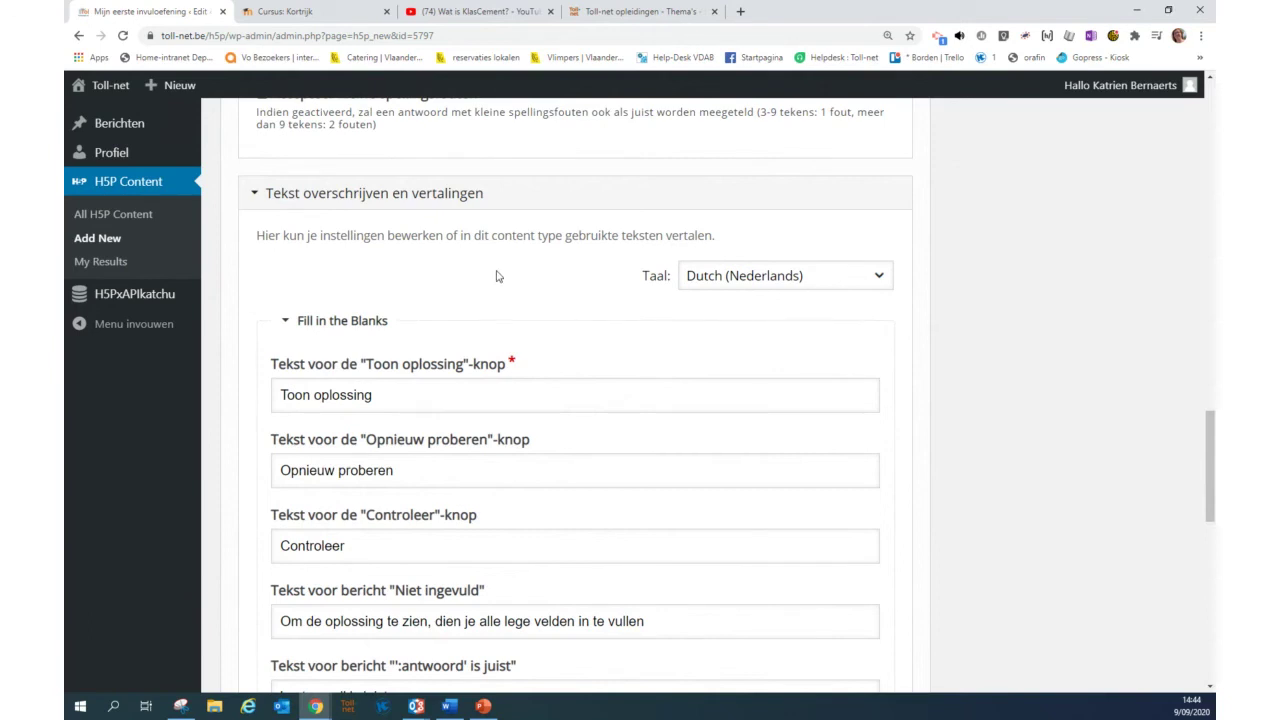
{"action": "left_click", "coordinate": [814, 276]}
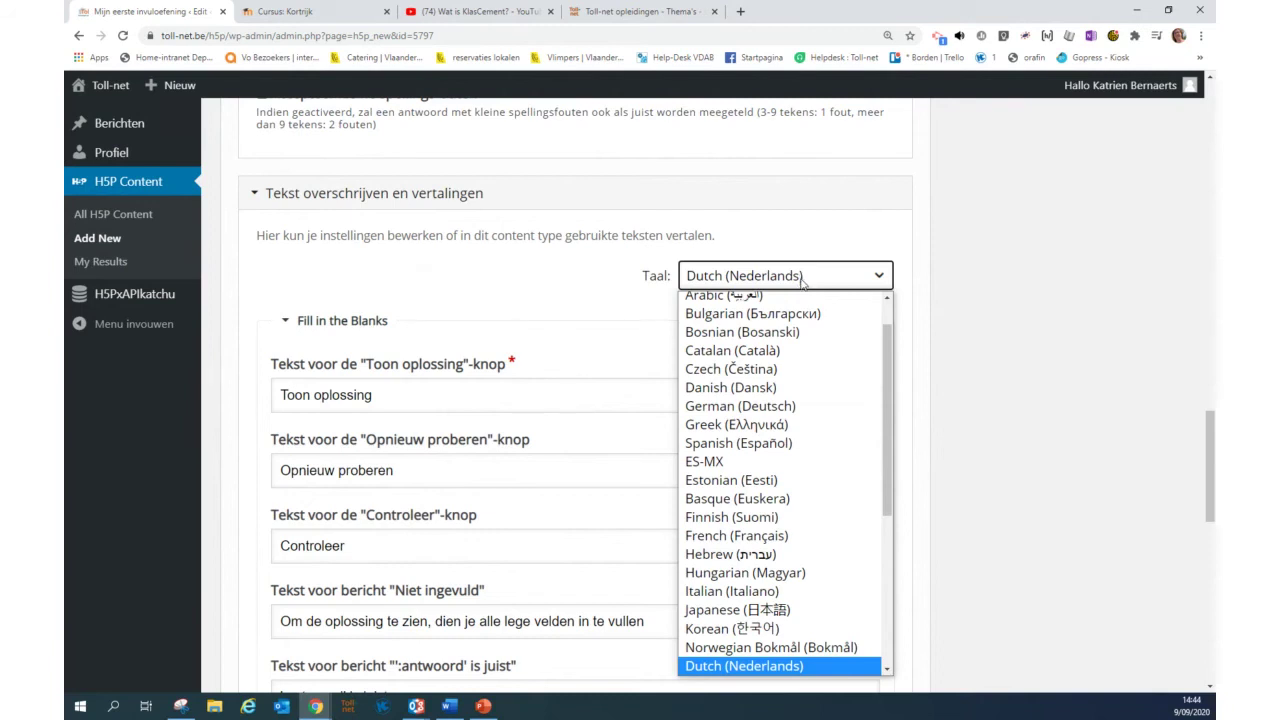
{"action": "left_click", "coordinate": [797, 285]}
{"action": "left_click", "coordinate": [785, 278]}
{"action": "key", "text": "Up"}
{"action": "key", "text": "Up"}
{"action": "key", "text": "Up"}
{"action": "key", "text": "Up"}
{"action": "key", "text": "Up"}
{"action": "key", "text": "Up"}
{"action": "key", "text": "Up"}
{"action": "key", "text": "Up"}
{"action": "key", "text": "Up"}
{"action": "key", "text": "Up"}
{"action": "key", "text": "Up"}
{"action": "key", "text": "Up"}
{"action": "key", "text": "Up"}
{"action": "key", "text": "Up"}
{"action": "key", "text": "Up"}
{"action": "key", "text": "Up"}
{"action": "key", "text": "Up"}
{"action": "key", "text": "Up"}
{"action": "key", "text": "Up"}
{"action": "key", "text": "Up"}
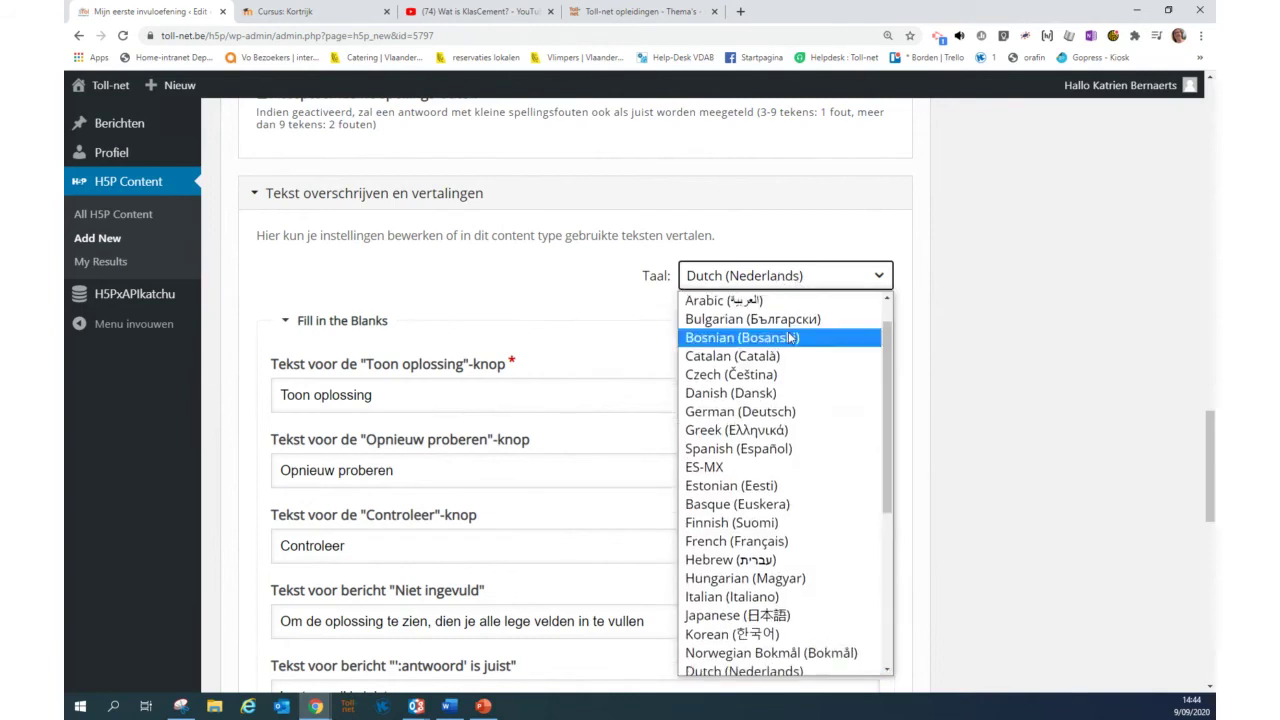
{"action": "left_click", "coordinate": [753, 398]}
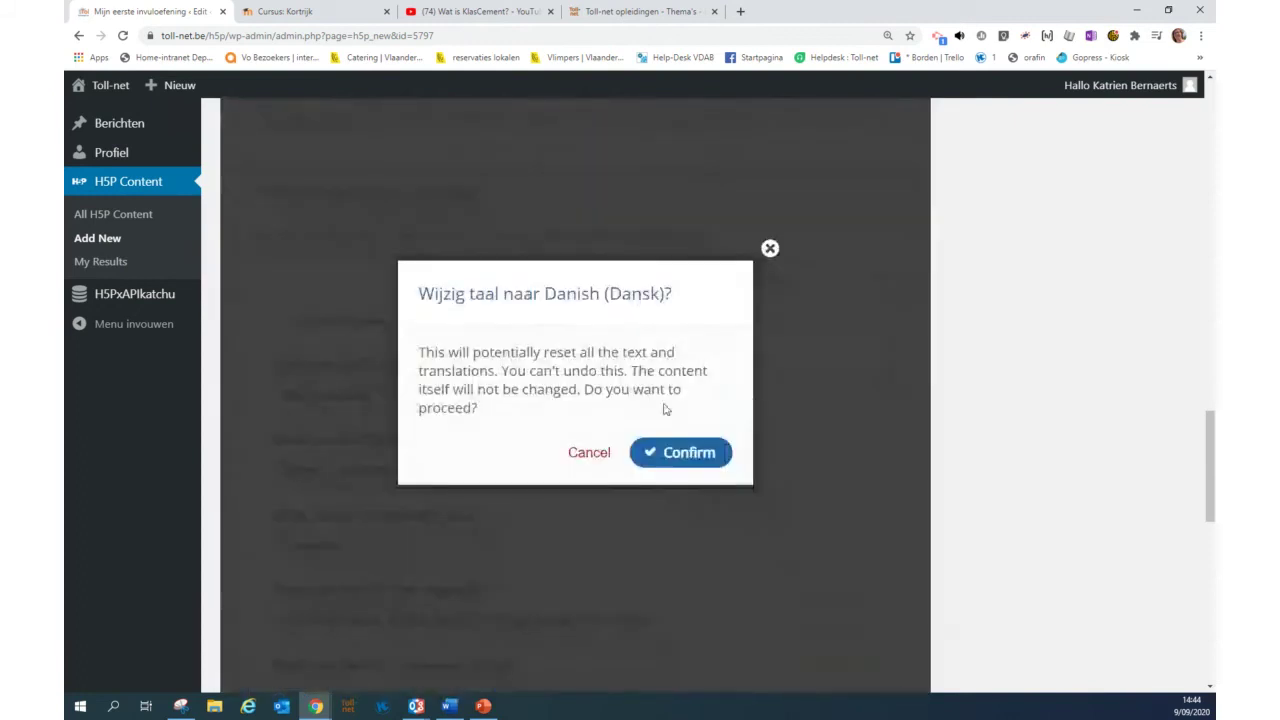
{"action": "left_click", "coordinate": [680, 454]}
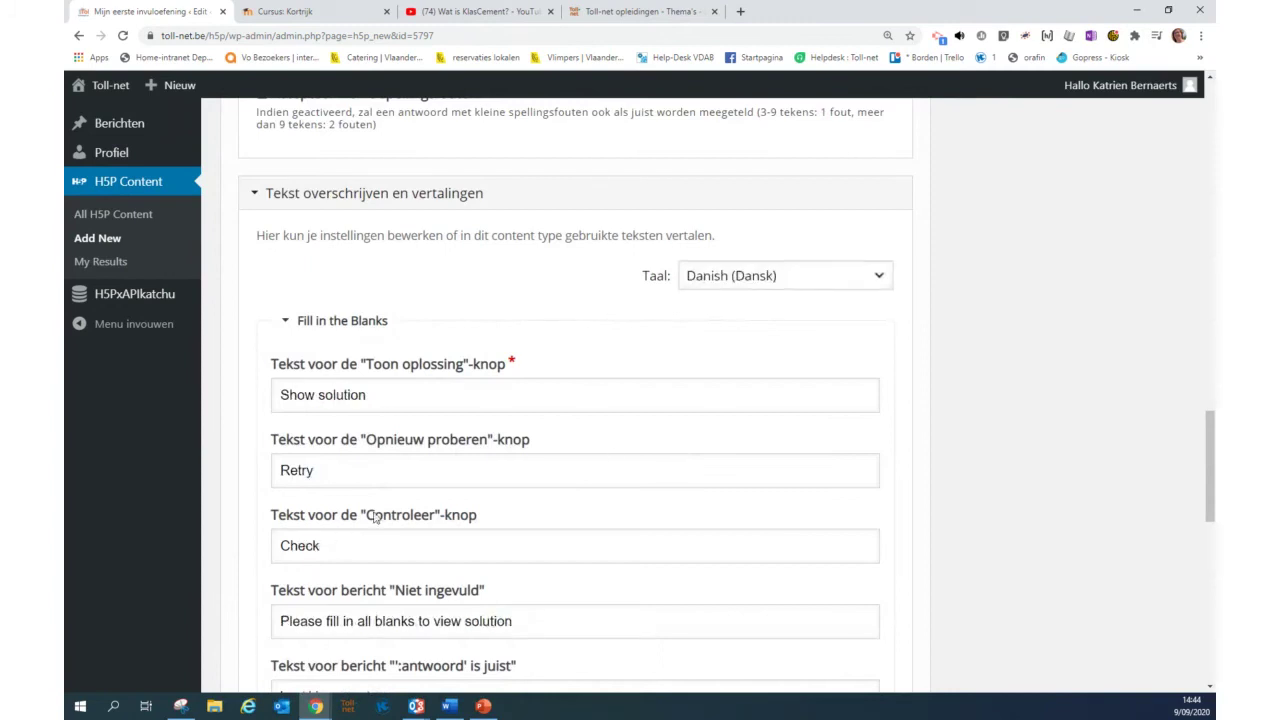
Check the button and message texts for the newly chosen language and save the updated fill-in exercise
{"action": "scroll", "coordinate": [376, 514], "scroll_direction": "down", "scroll_amount": 1}
{"action": "scroll", "coordinate": [376, 514], "scroll_direction": "down", "scroll_amount": 2}
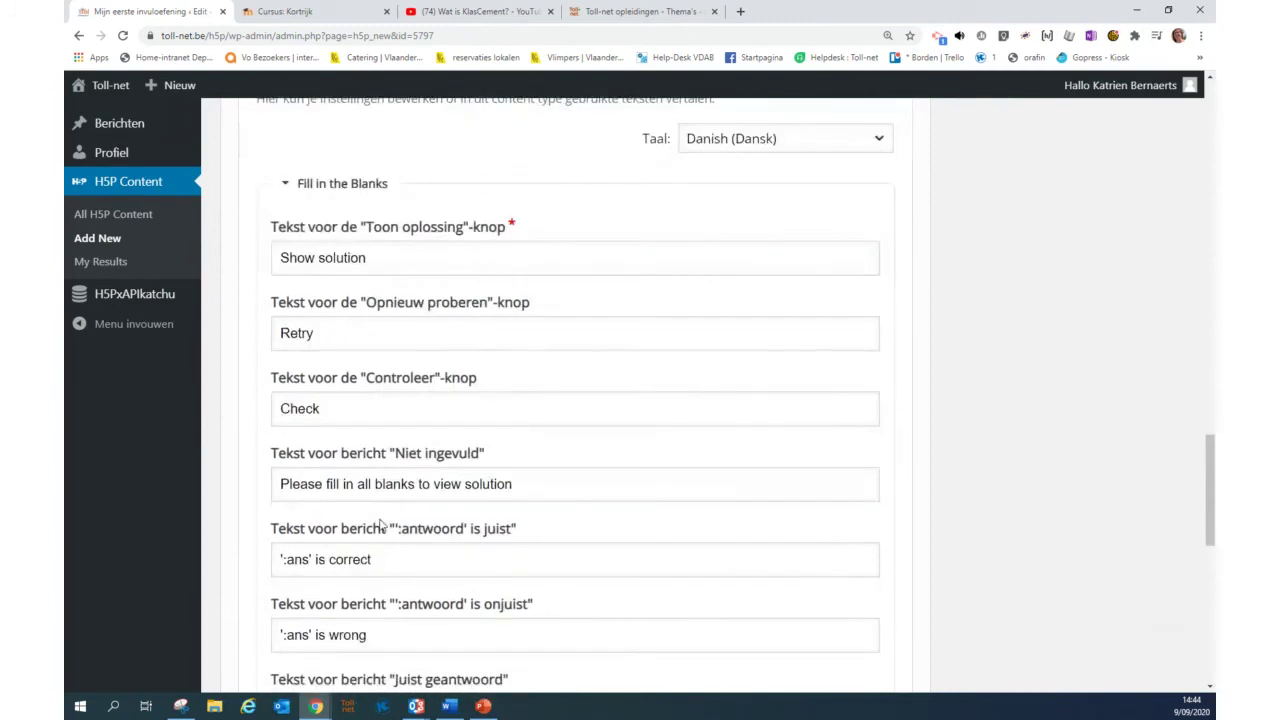
{"action": "scroll", "coordinate": [365, 522], "scroll_direction": "down", "scroll_amount": 1}
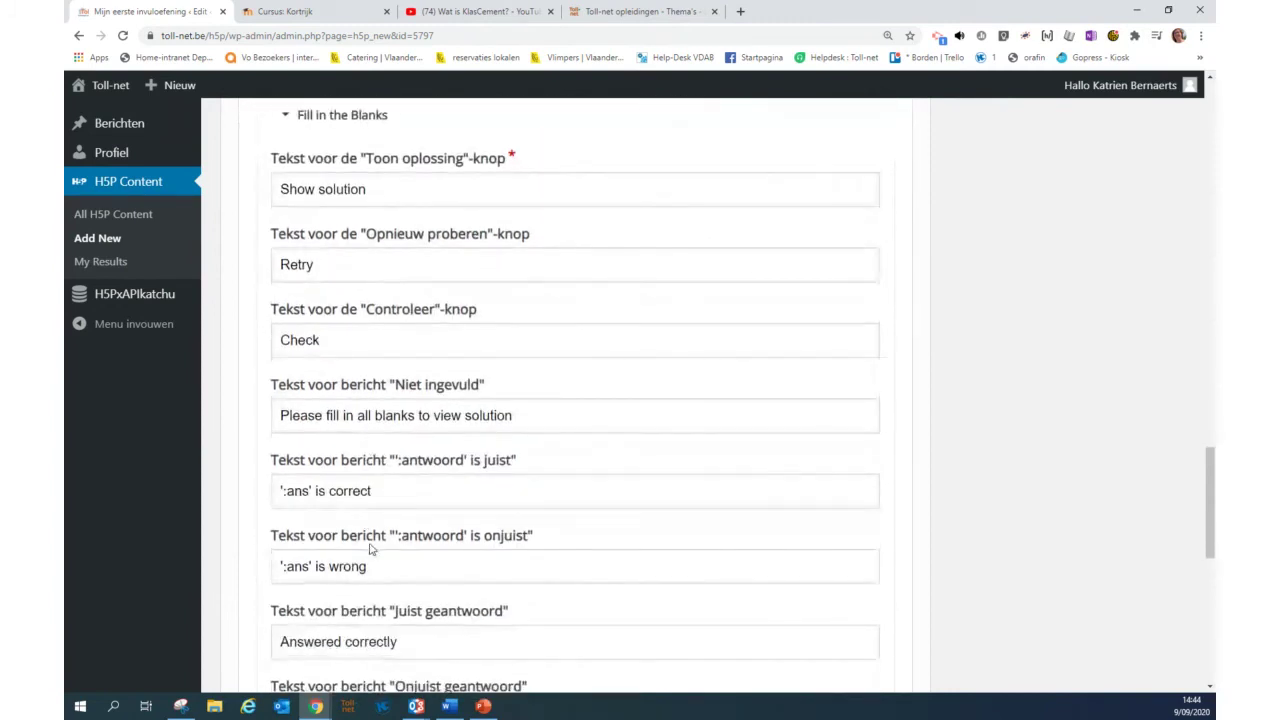
{"action": "scroll", "coordinate": [370, 548], "scroll_direction": "down", "scroll_amount": 1}
{"action": "scroll", "coordinate": [360, 530], "scroll_direction": "down", "scroll_amount": 1}
{"action": "scroll", "coordinate": [376, 530], "scroll_direction": "up", "scroll_amount": 6}
{"action": "scroll", "coordinate": [375, 530], "scroll_direction": "up", "scroll_amount": 8}
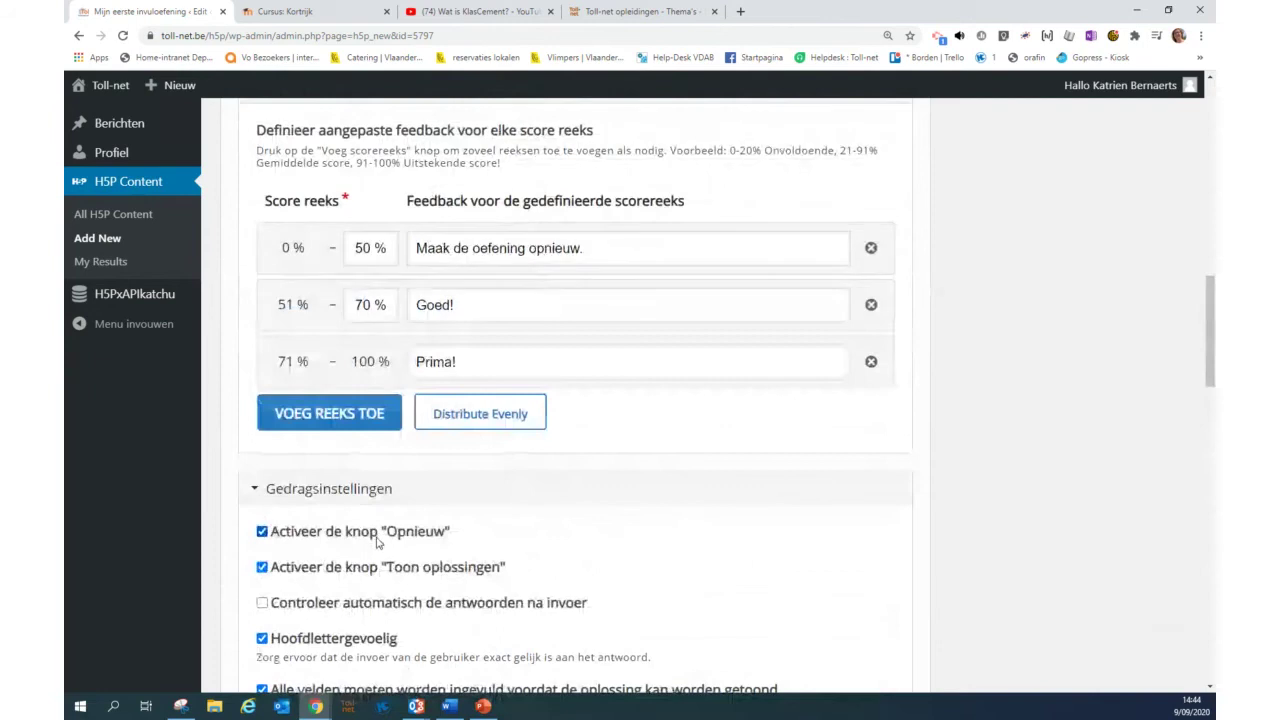
{"action": "scroll", "coordinate": [379, 545], "scroll_direction": "up", "scroll_amount": 1}
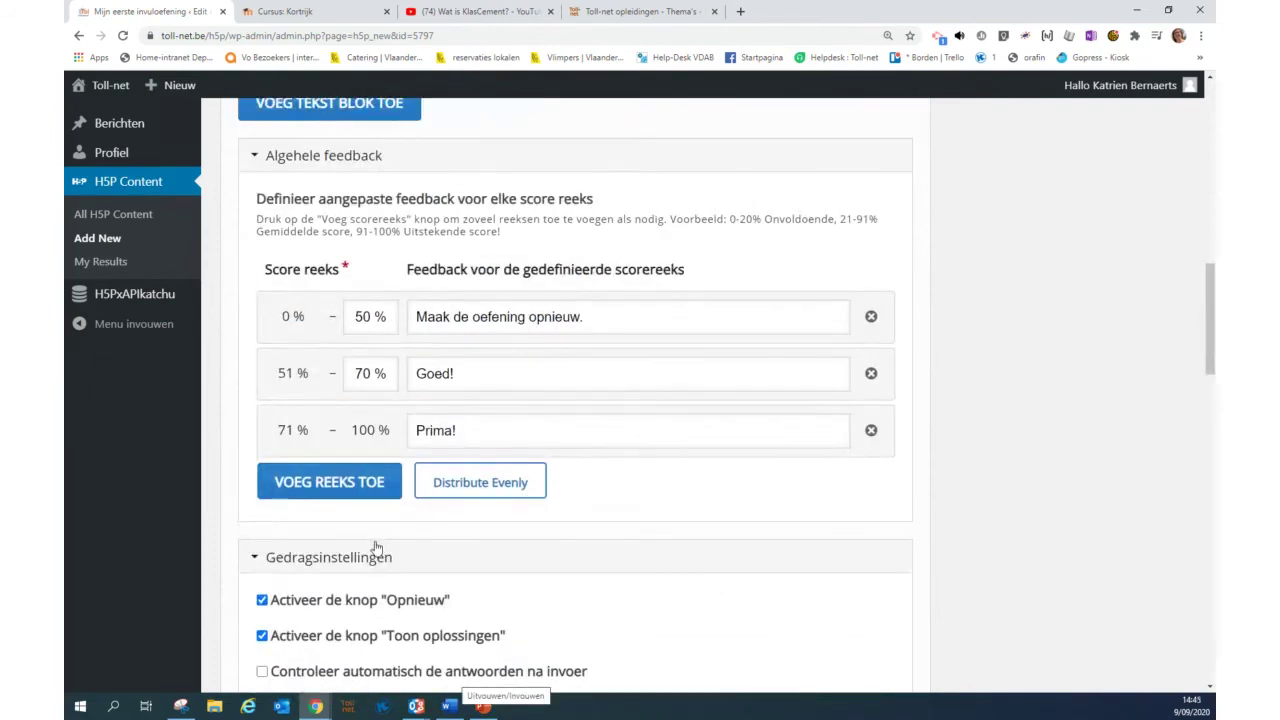
{"action": "scroll", "coordinate": [680, 490], "scroll_direction": "up", "scroll_amount": 5}
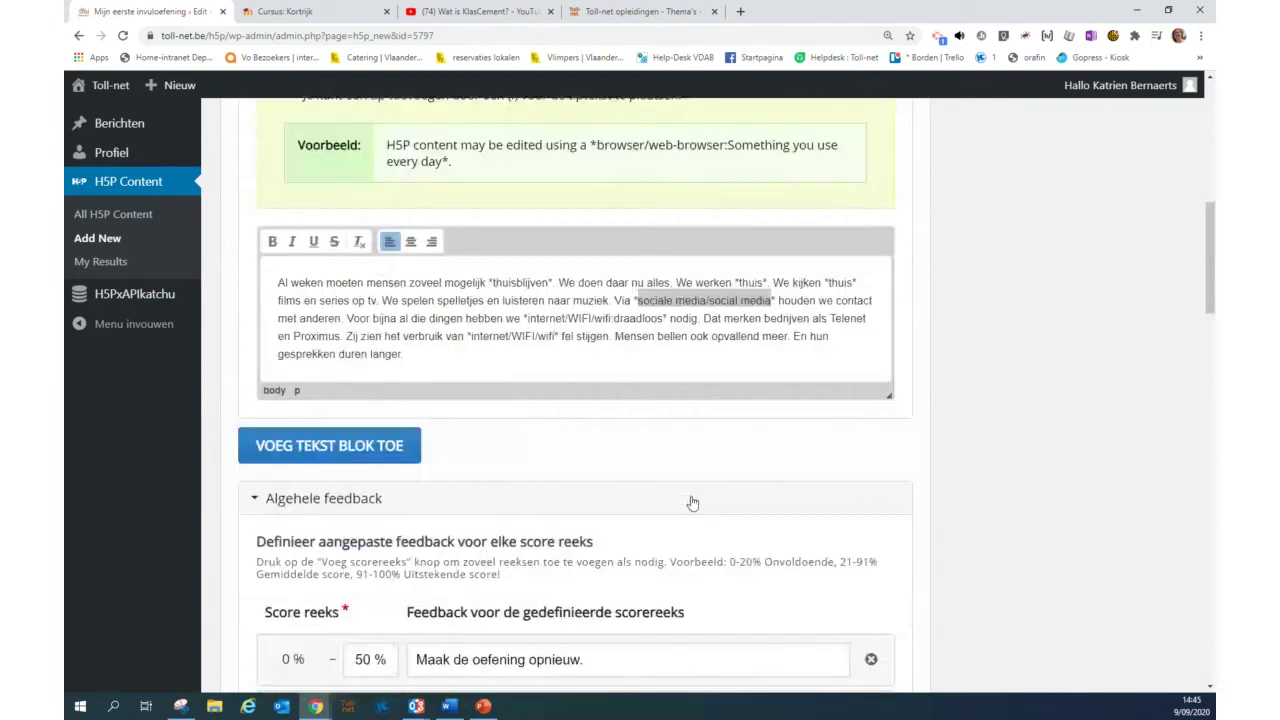
{"action": "scroll", "coordinate": [692, 502], "scroll_direction": "up", "scroll_amount": 5}
{"action": "scroll", "coordinate": [690, 503], "scroll_direction": "up", "scroll_amount": 4}
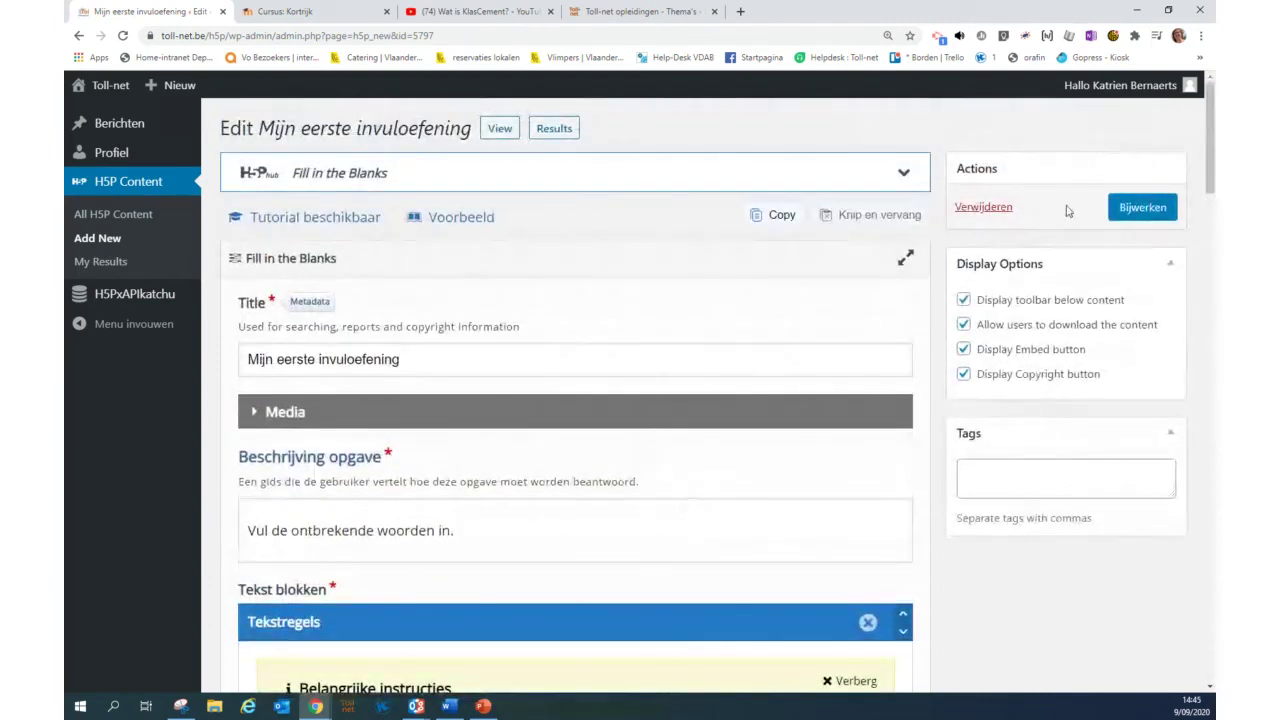
{"action": "left_click", "coordinate": [1143, 208]}
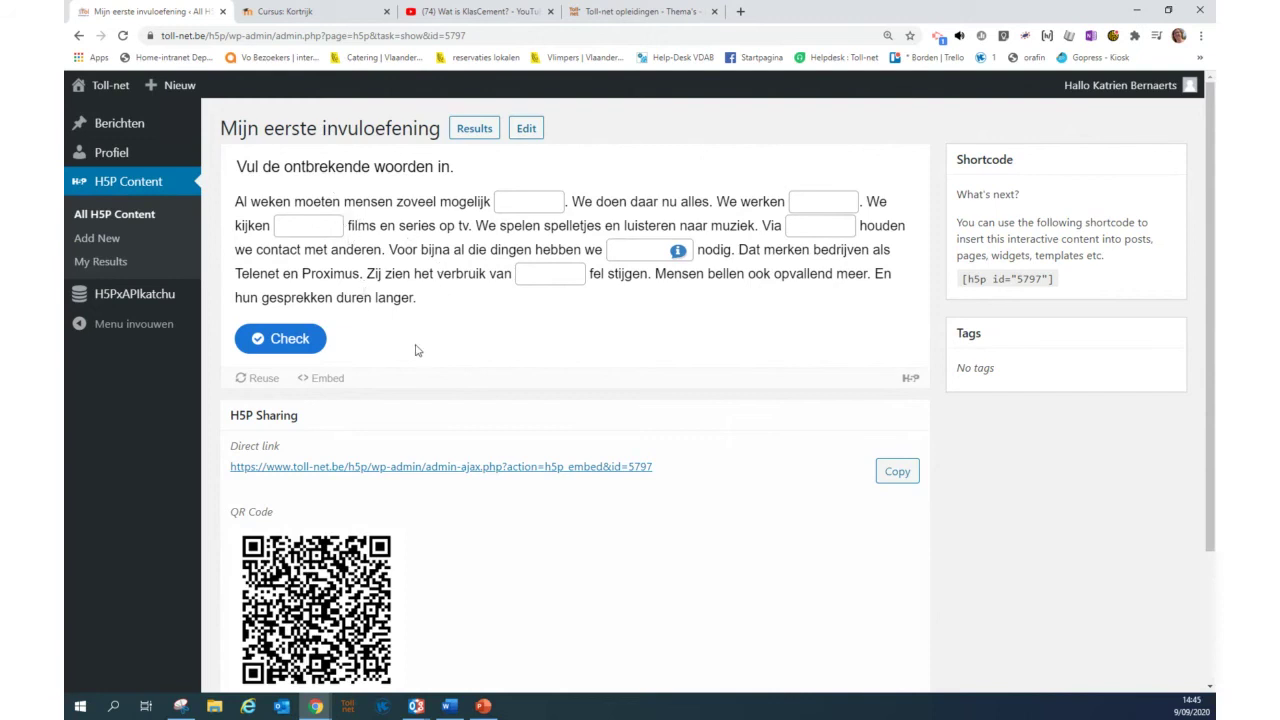
Start new H5P content, search the content types for "inter" and choose Interactive Video
{"action": "left_click", "coordinate": [107, 241]}
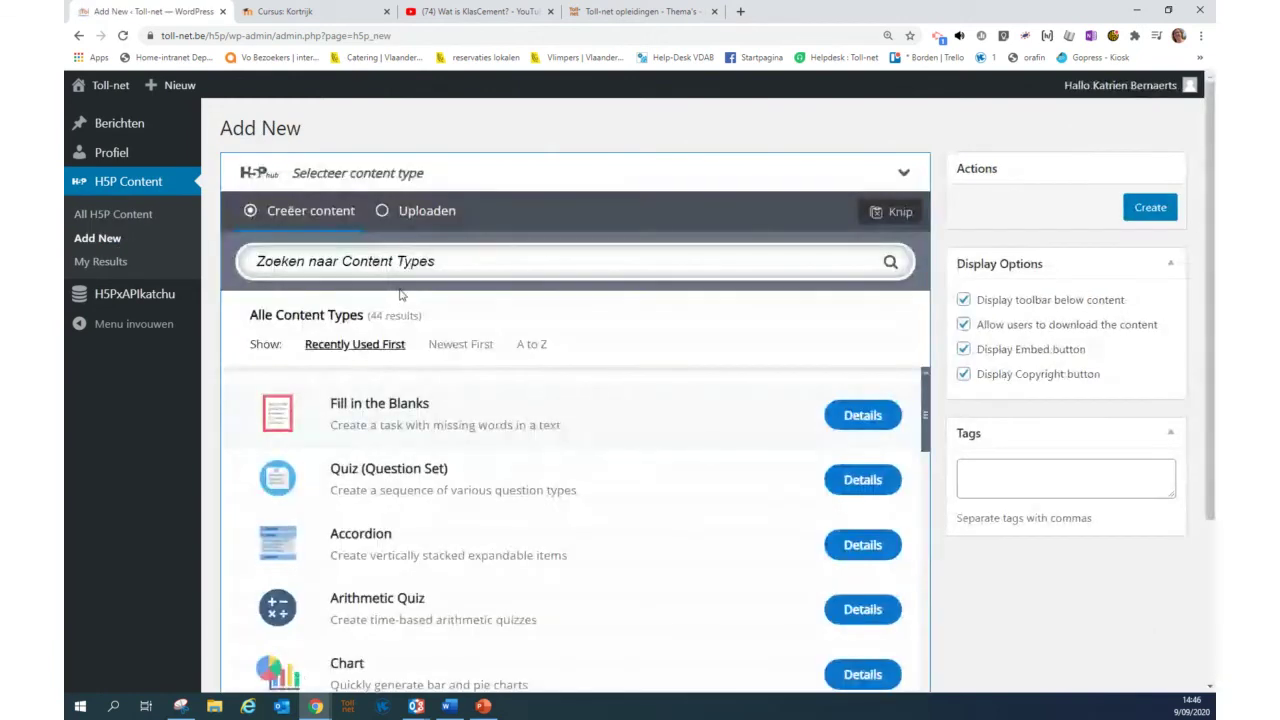
{"action": "left_click", "coordinate": [369, 270]}
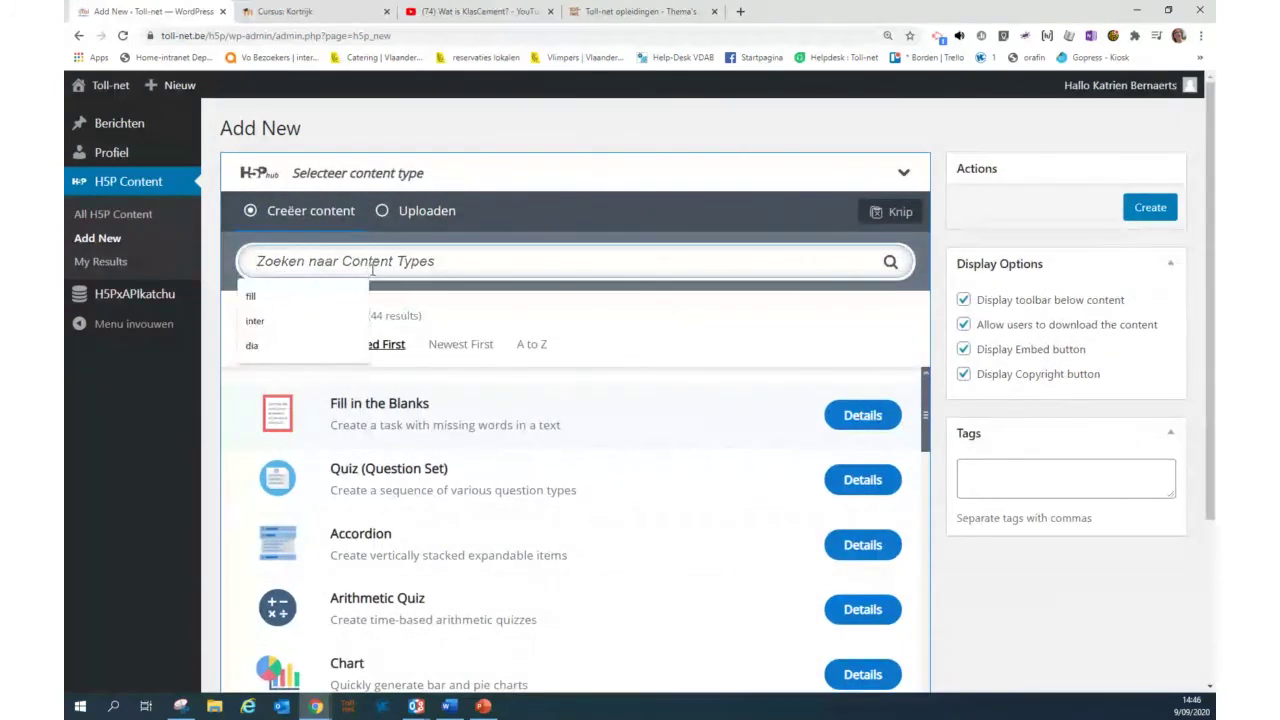
{"action": "type", "text": "inter"}
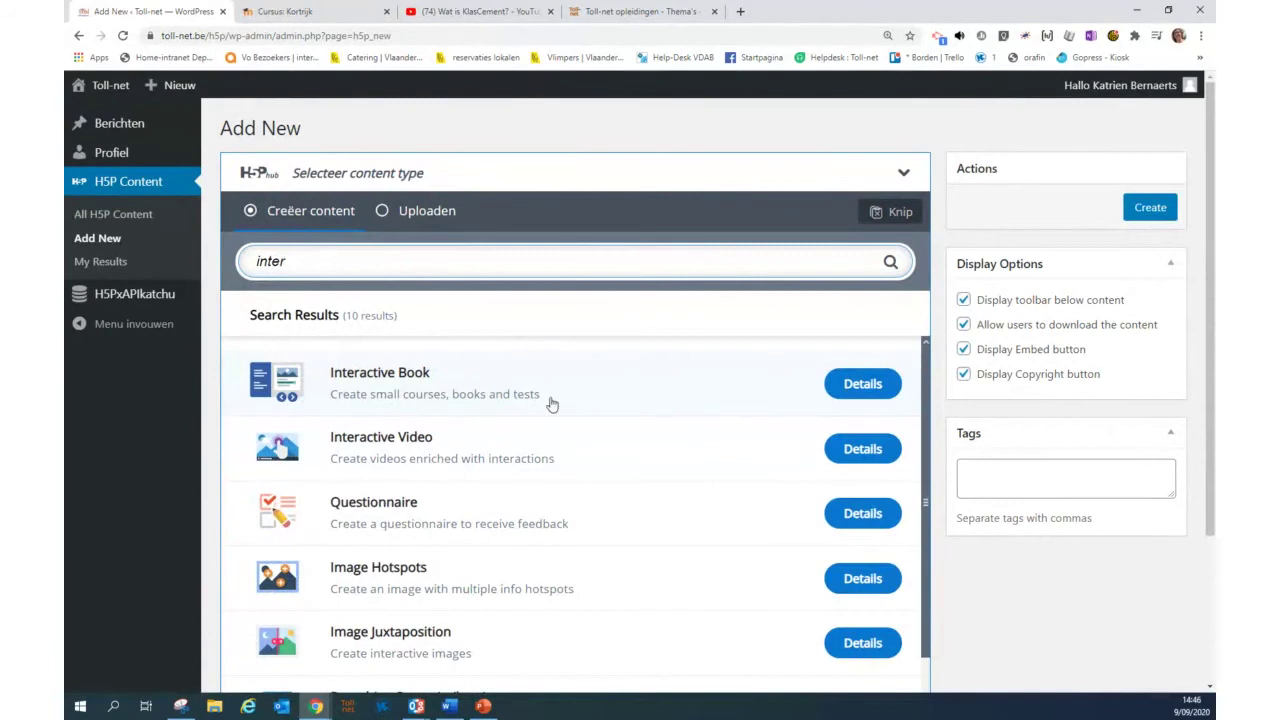
{"action": "left_click", "coordinate": [420, 440]}
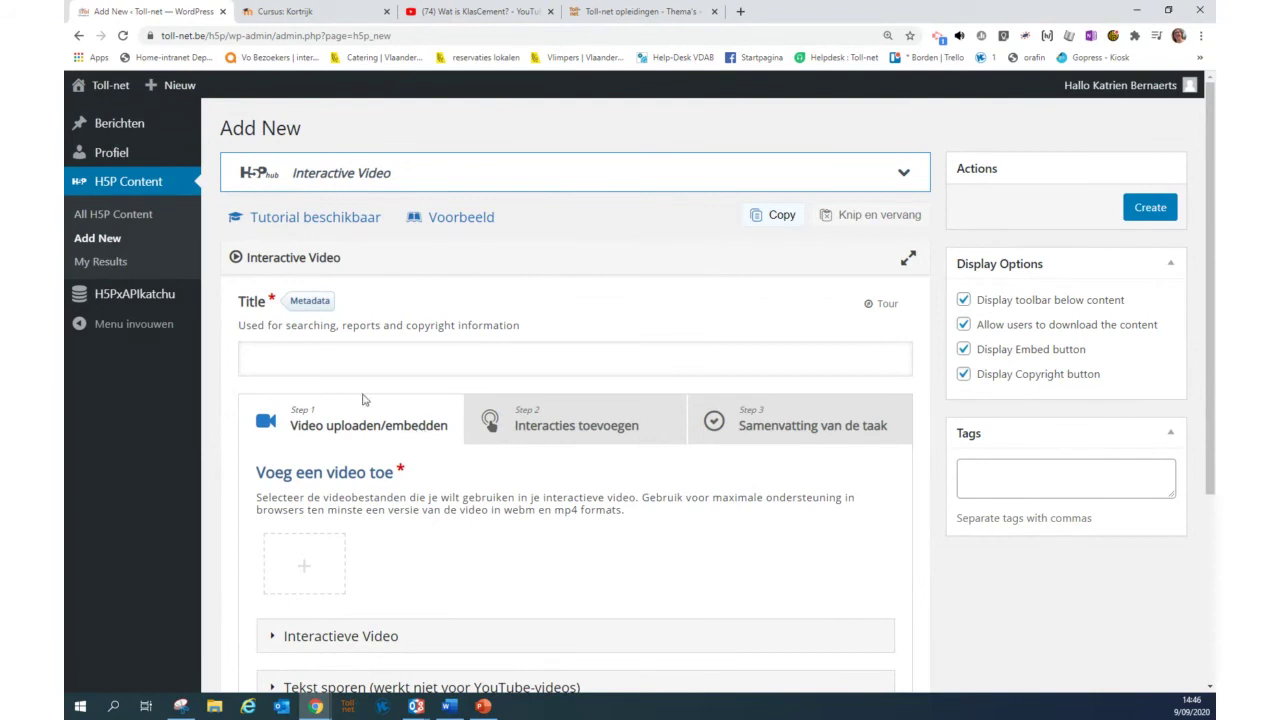
Title the interactive video "video KlasCement"
{"action": "left_click", "coordinate": [285, 360]}
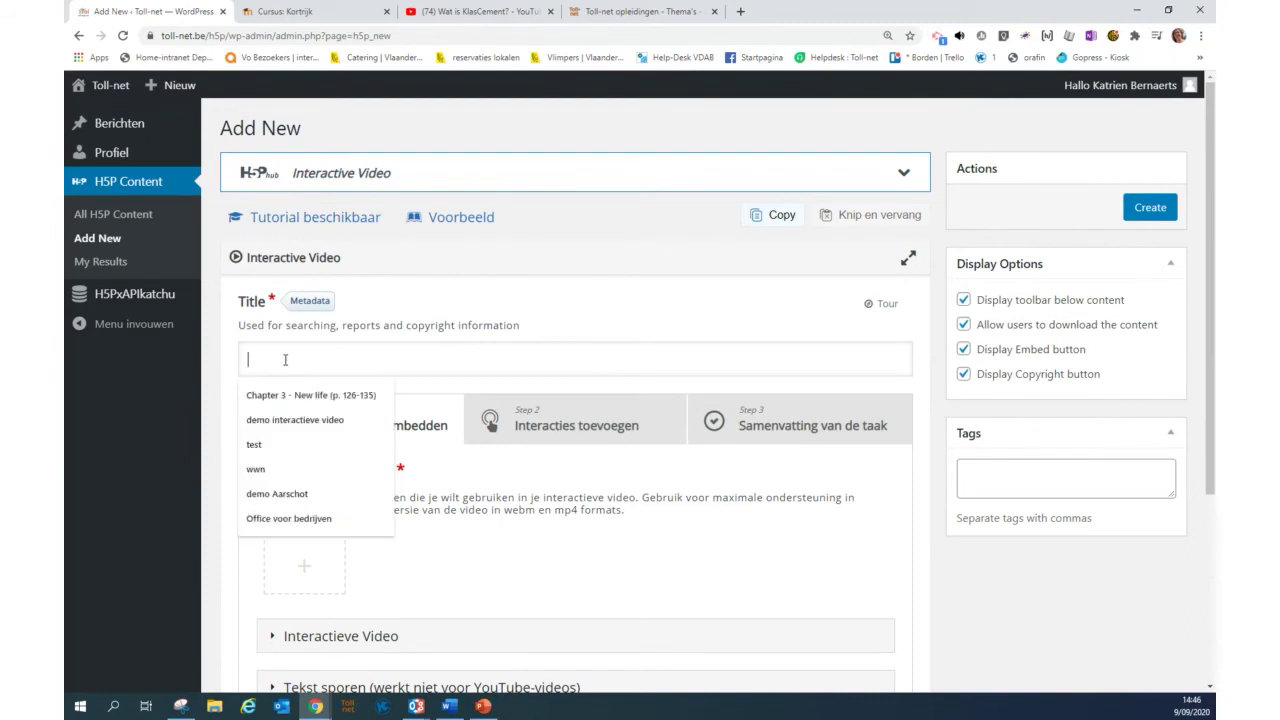
{"action": "type", "text": "vdieo"}
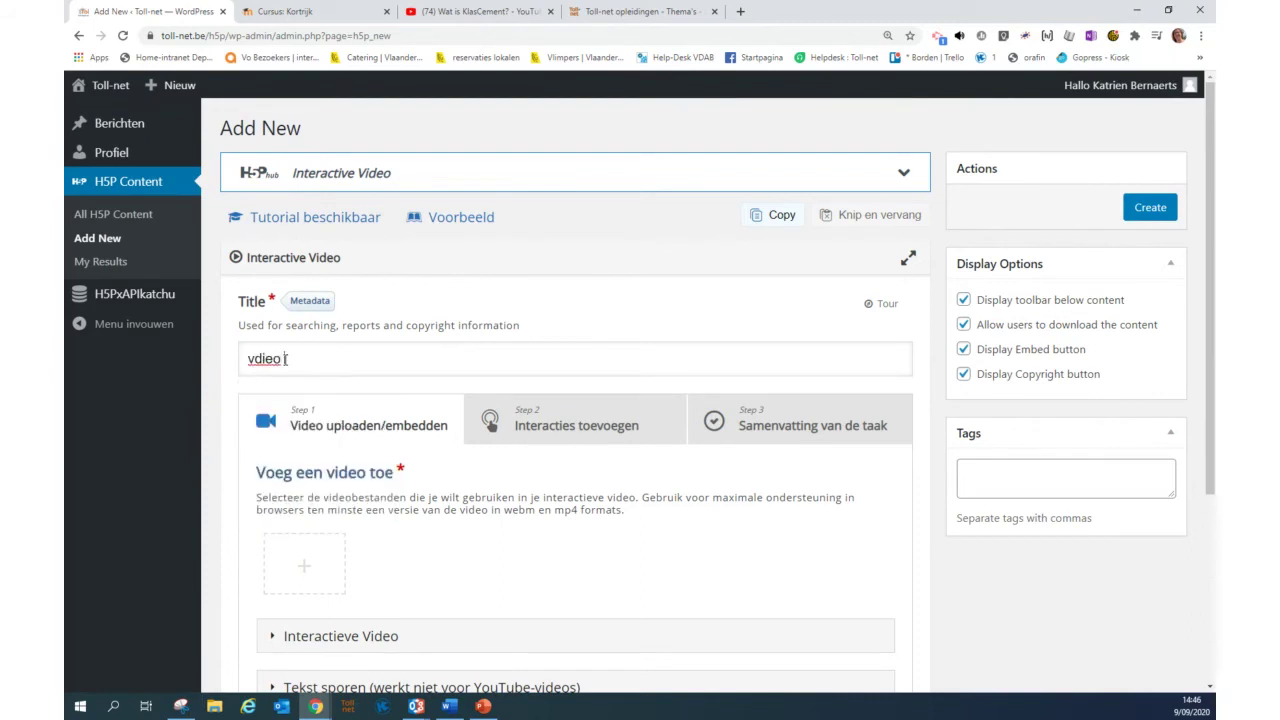
{"action": "key", "text": "BackSpace"}
{"action": "key", "text": "BackSpace"}
{"action": "key", "text": "BackSpace"}
{"action": "key", "text": "BackSpace"}
{"action": "type", "text": "ideo KlasCement"}
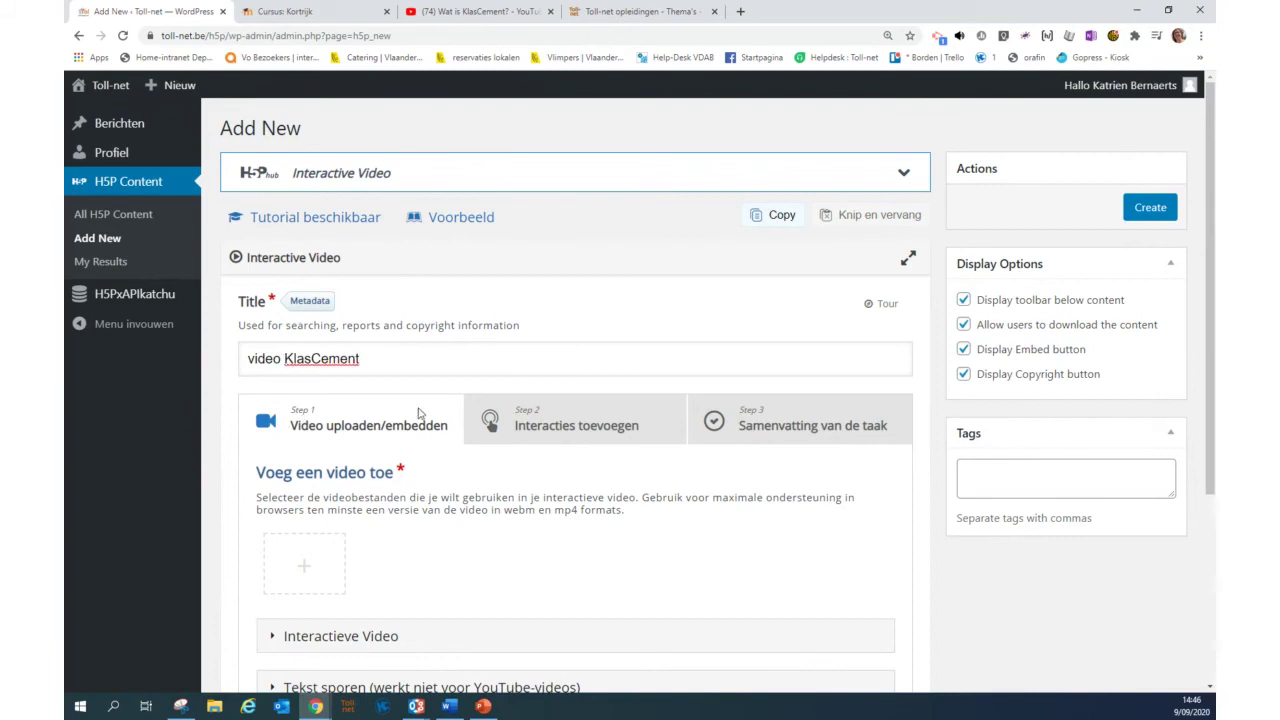
Copy the link of the open YouTube video "Wat is KlasCement?" and insert it as the interactive video's source
{"action": "scroll", "coordinate": [417, 414], "scroll_direction": "down", "scroll_amount": 1}
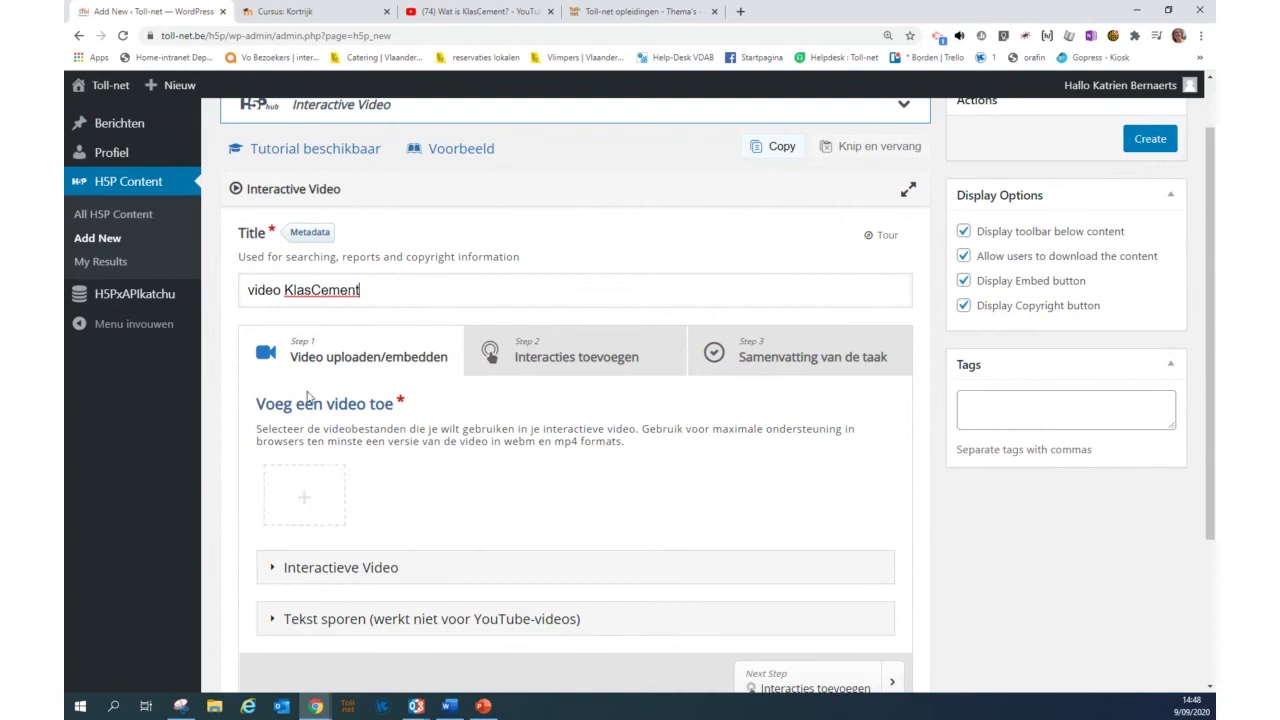
{"action": "left_click", "coordinate": [305, 499]}
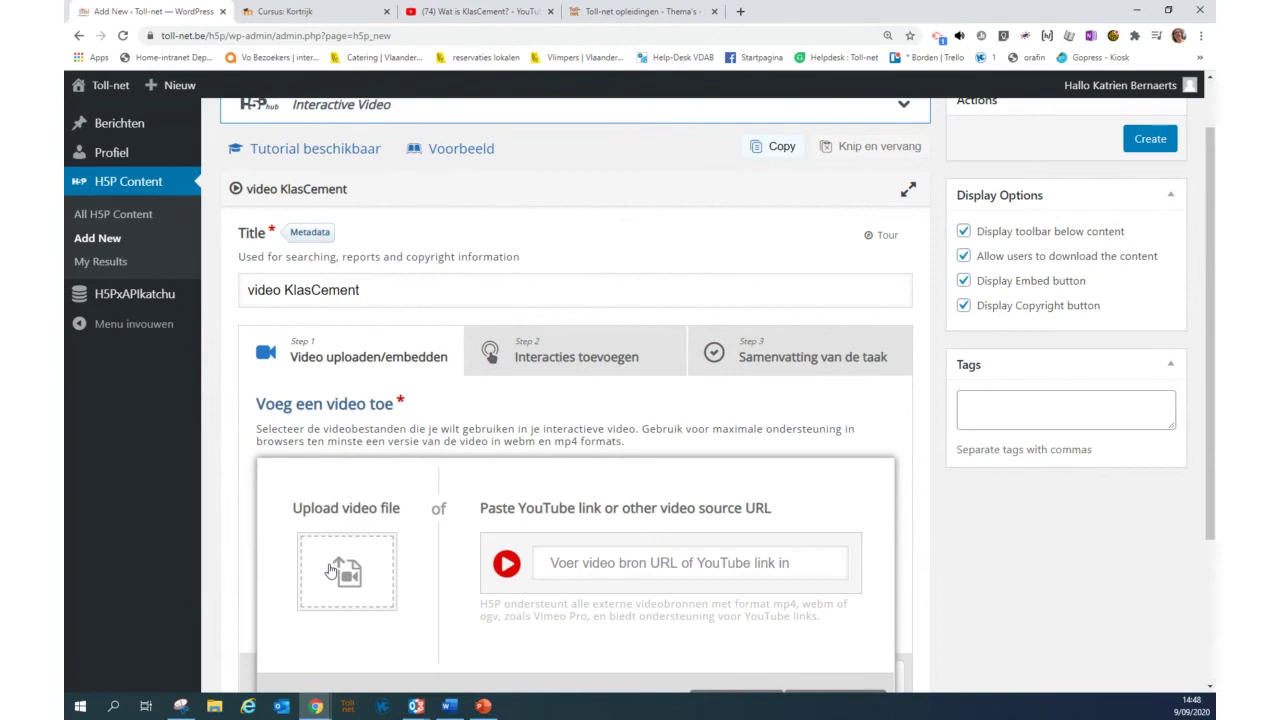
{"action": "left_click", "coordinate": [436, 12]}
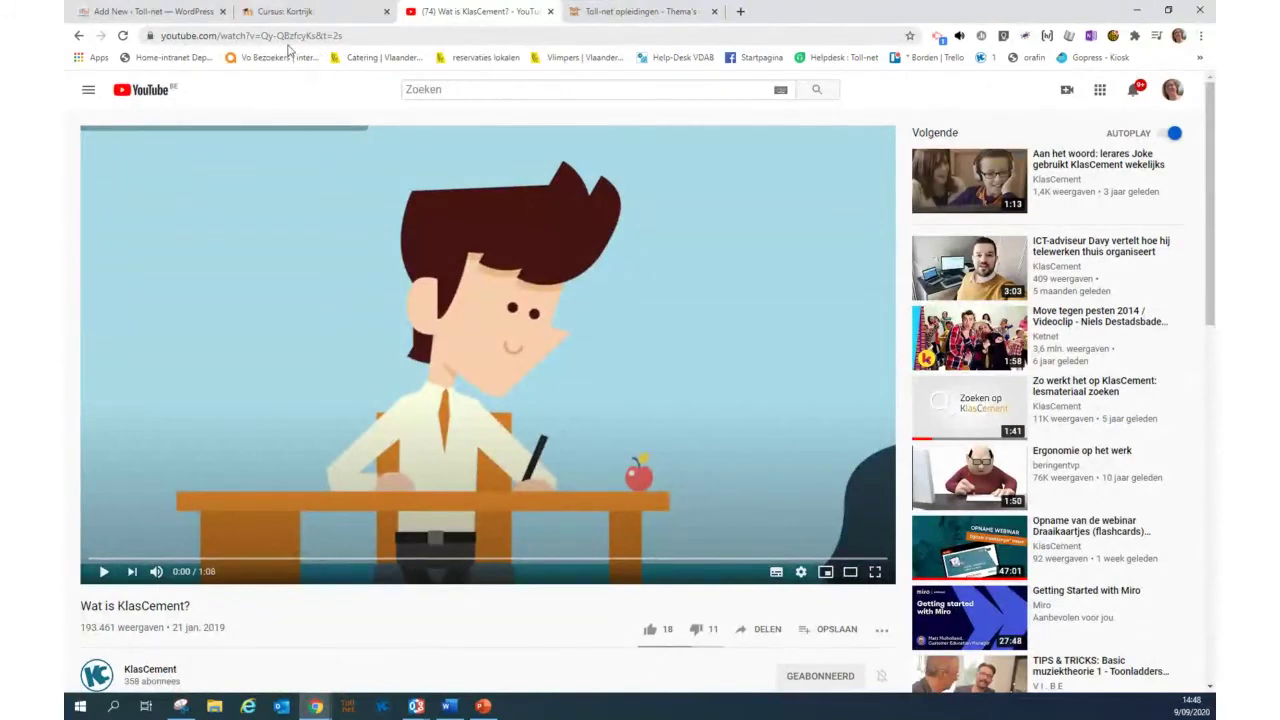
{"action": "left_click", "coordinate": [213, 37]}
{"action": "key", "text": "ctrl+c"}
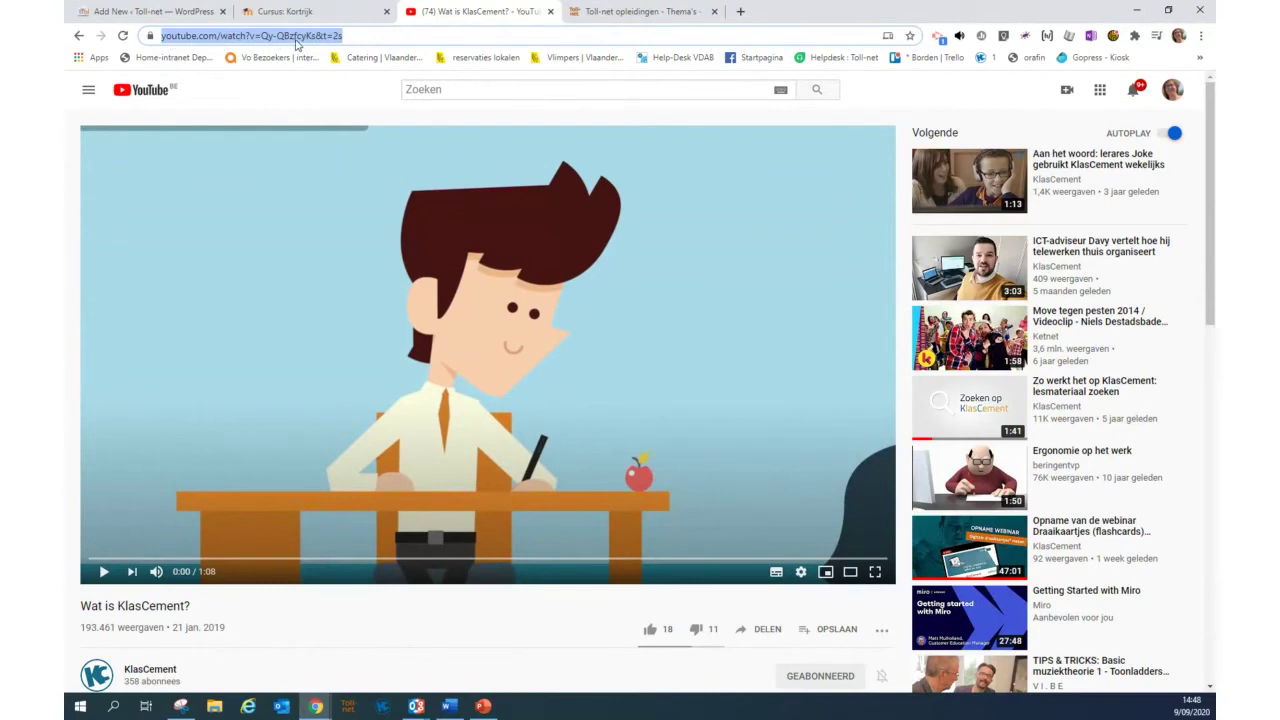
{"action": "left_click", "coordinate": [180, 11]}
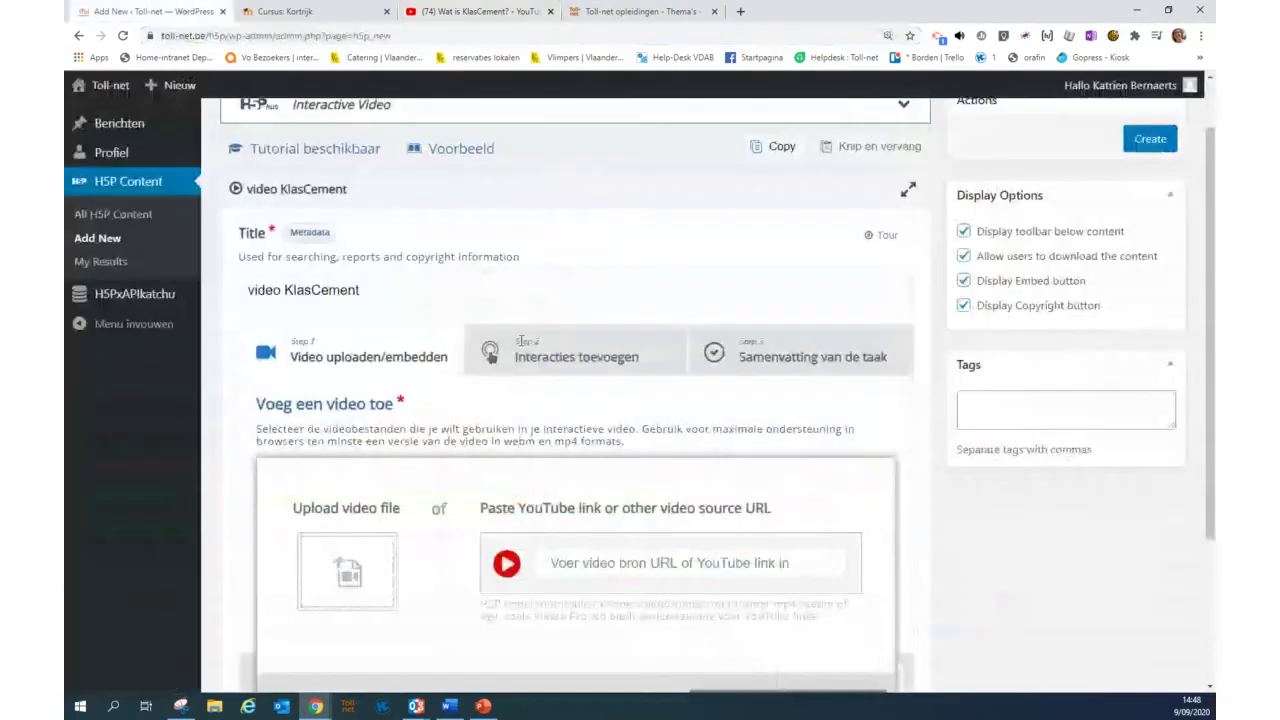
{"action": "left_click", "coordinate": [590, 563]}
{"action": "key", "text": "ctrl+v"}
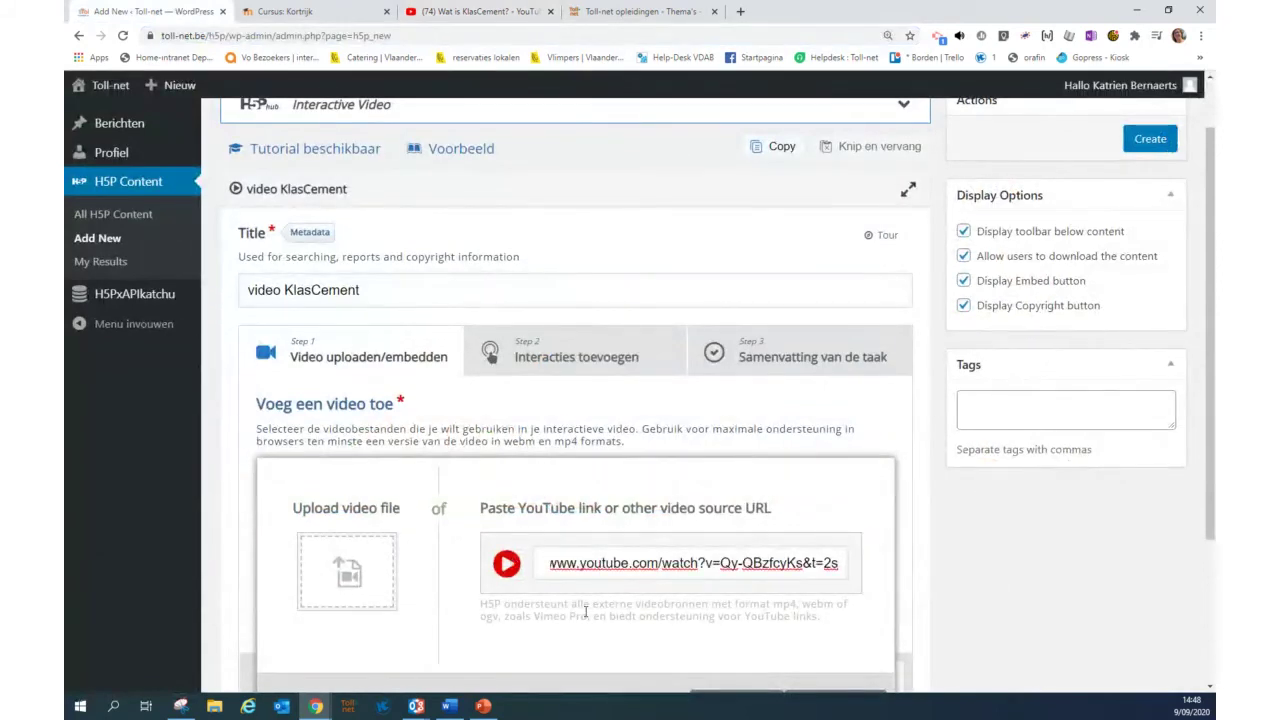
{"action": "scroll", "coordinate": [700, 630], "scroll_direction": "down", "scroll_amount": 1}
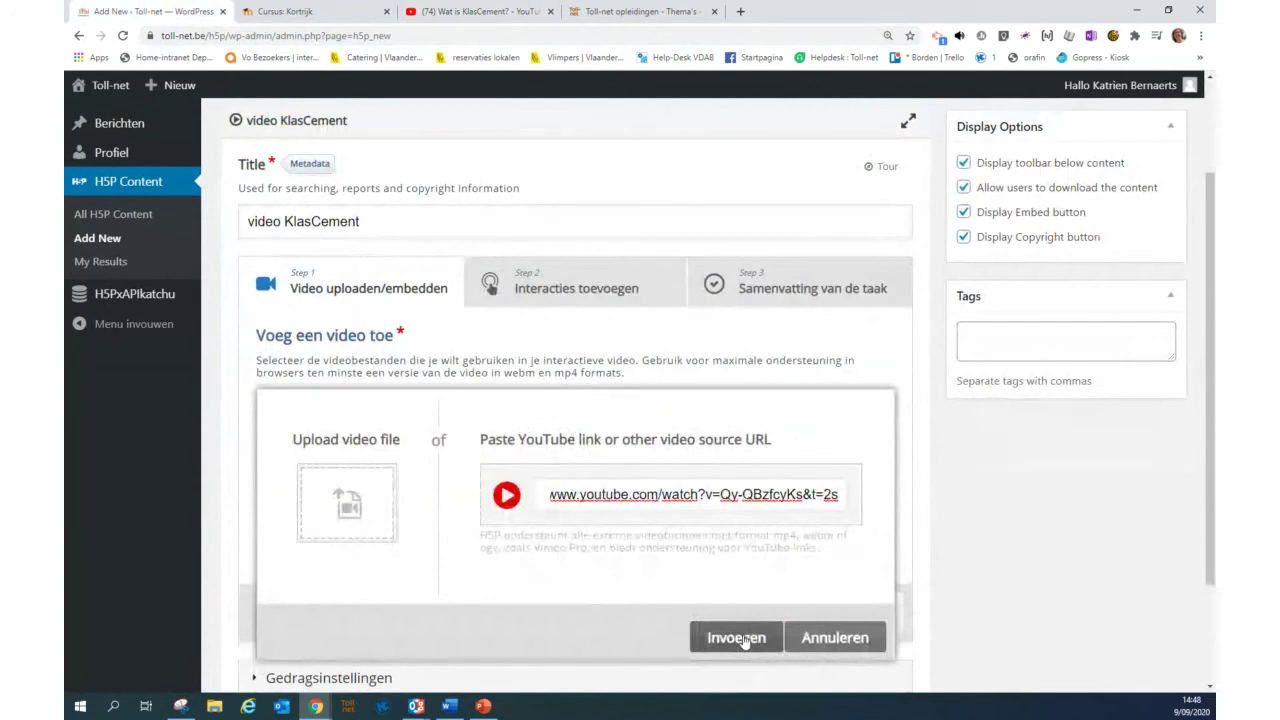
{"action": "left_click", "coordinate": [736, 638]}
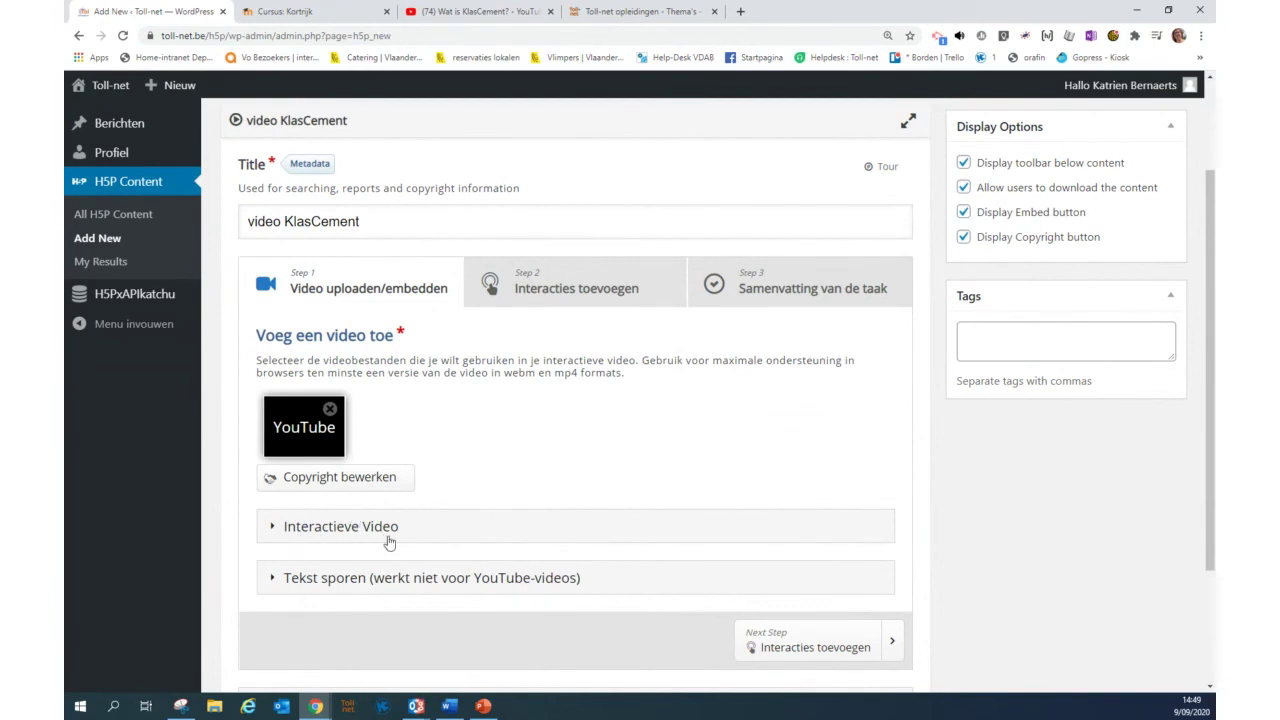
Go to the interactions stage (Interacties toevoegen), pause the video at 0:14 and dismiss the suggested videos
{"action": "left_click", "coordinate": [548, 290]}
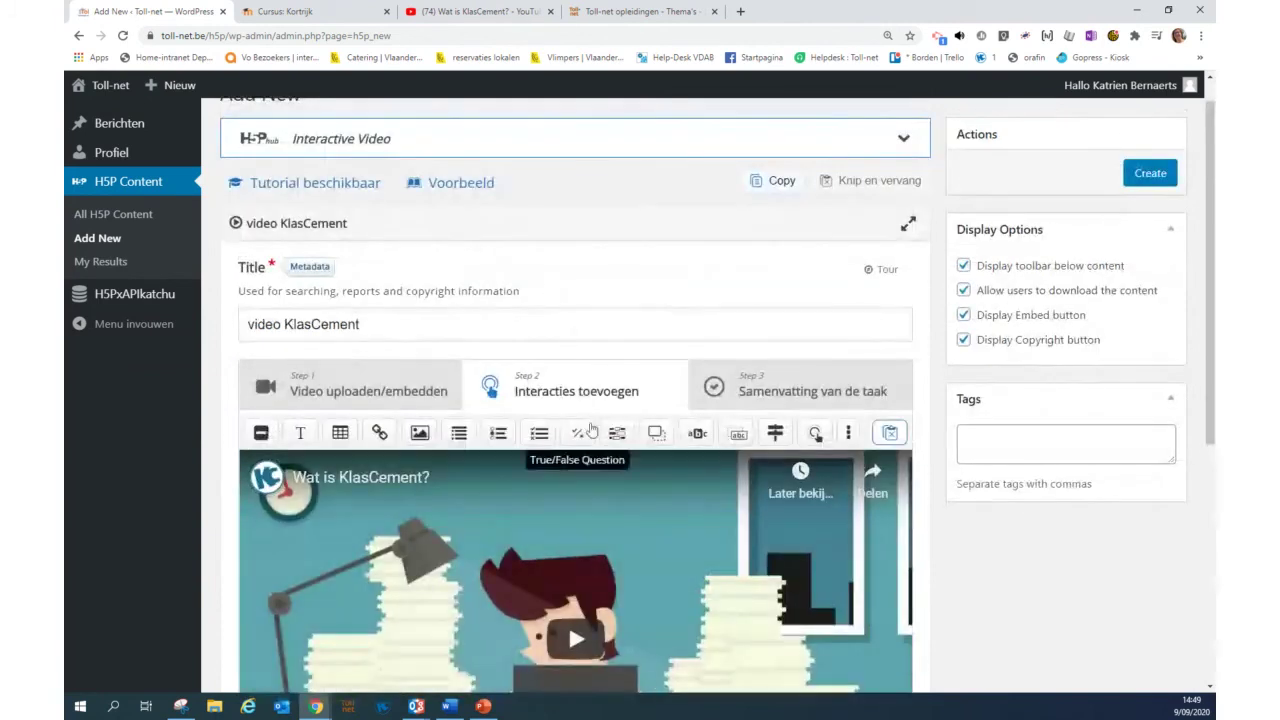
{"action": "scroll", "coordinate": [591, 481], "scroll_direction": "down", "scroll_amount": 2}
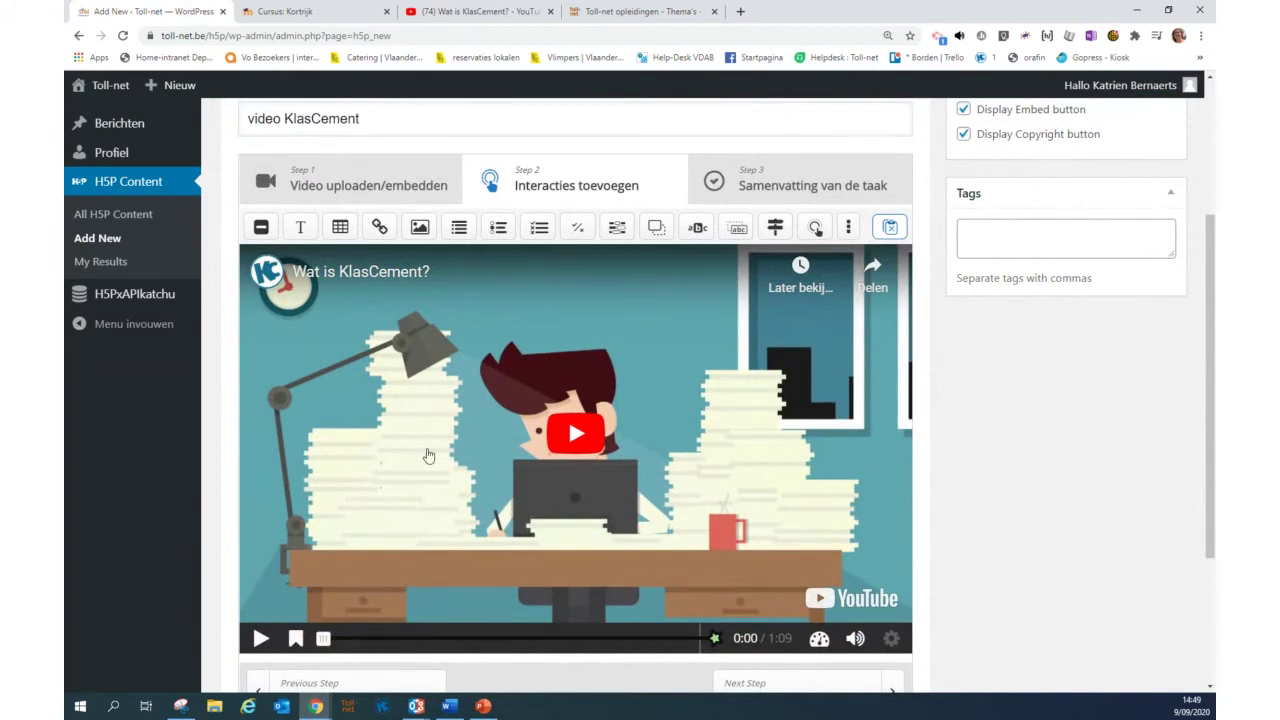
{"action": "left_click", "coordinate": [258, 640]}
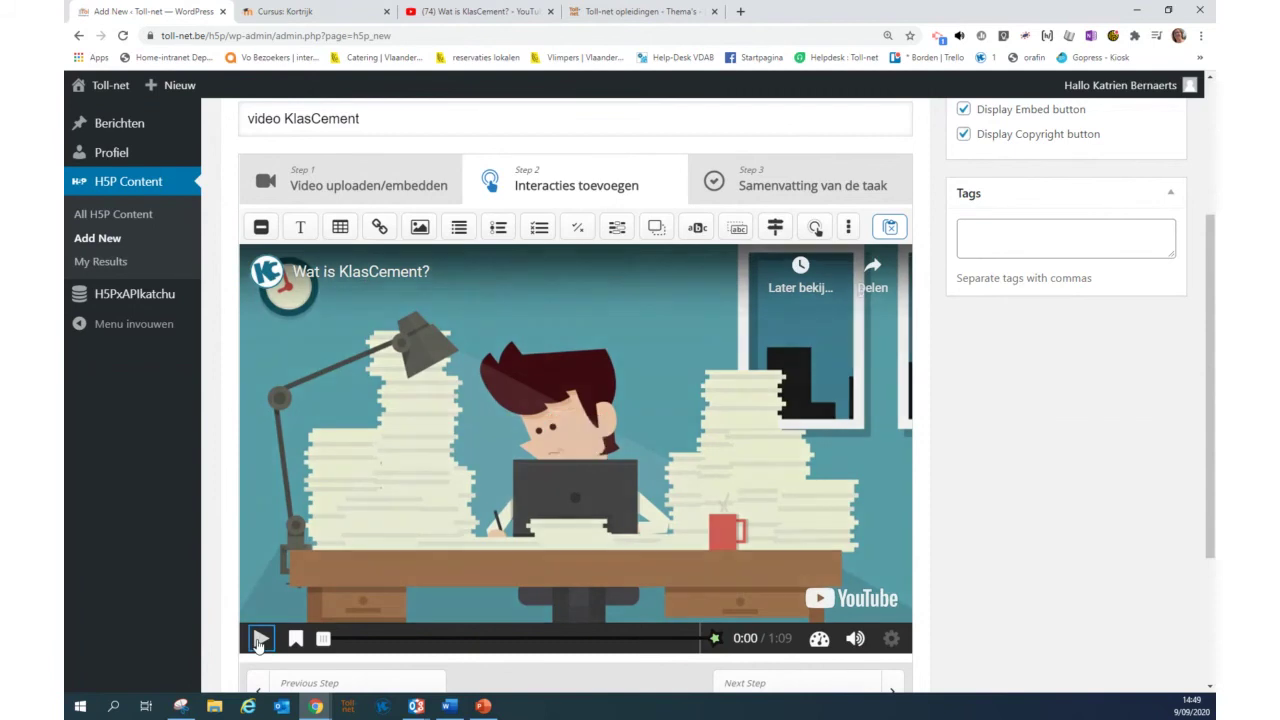
{"action": "left_click", "coordinate": [345, 638]}
{"action": "left_click_drag", "start_coordinate": [345, 640], "coordinate": [386, 640]}
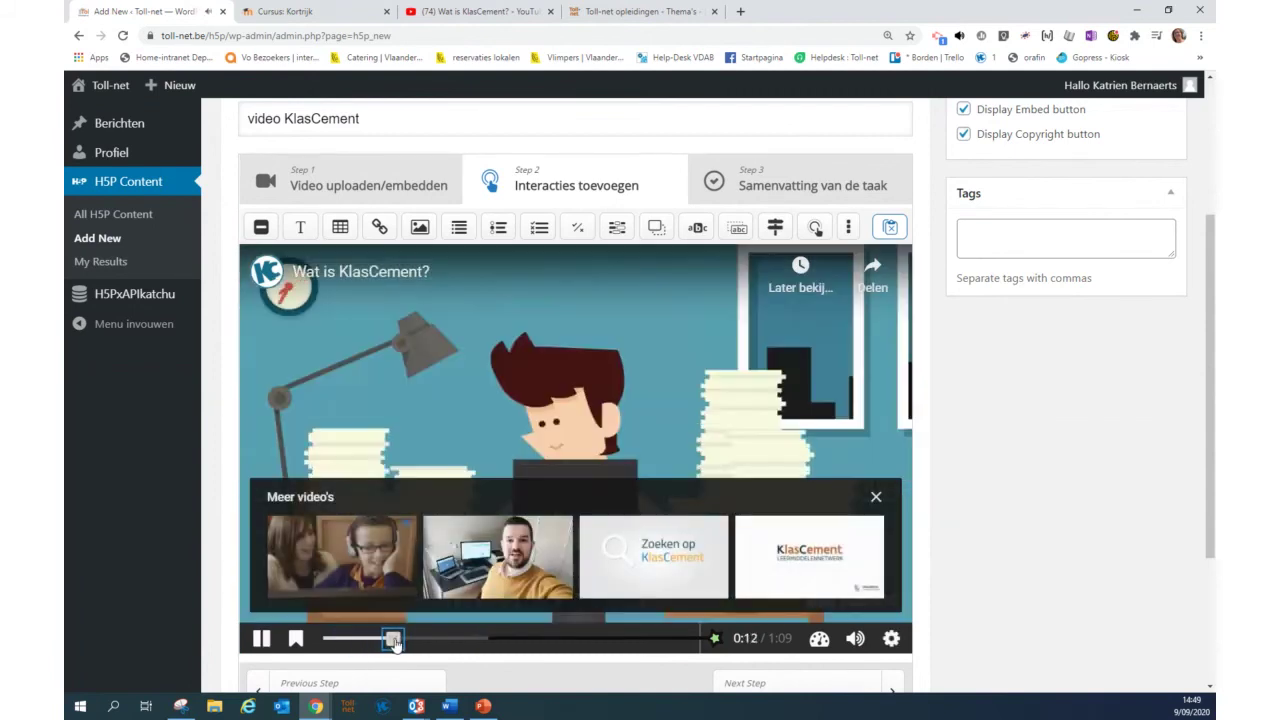
{"action": "left_click", "coordinate": [260, 638]}
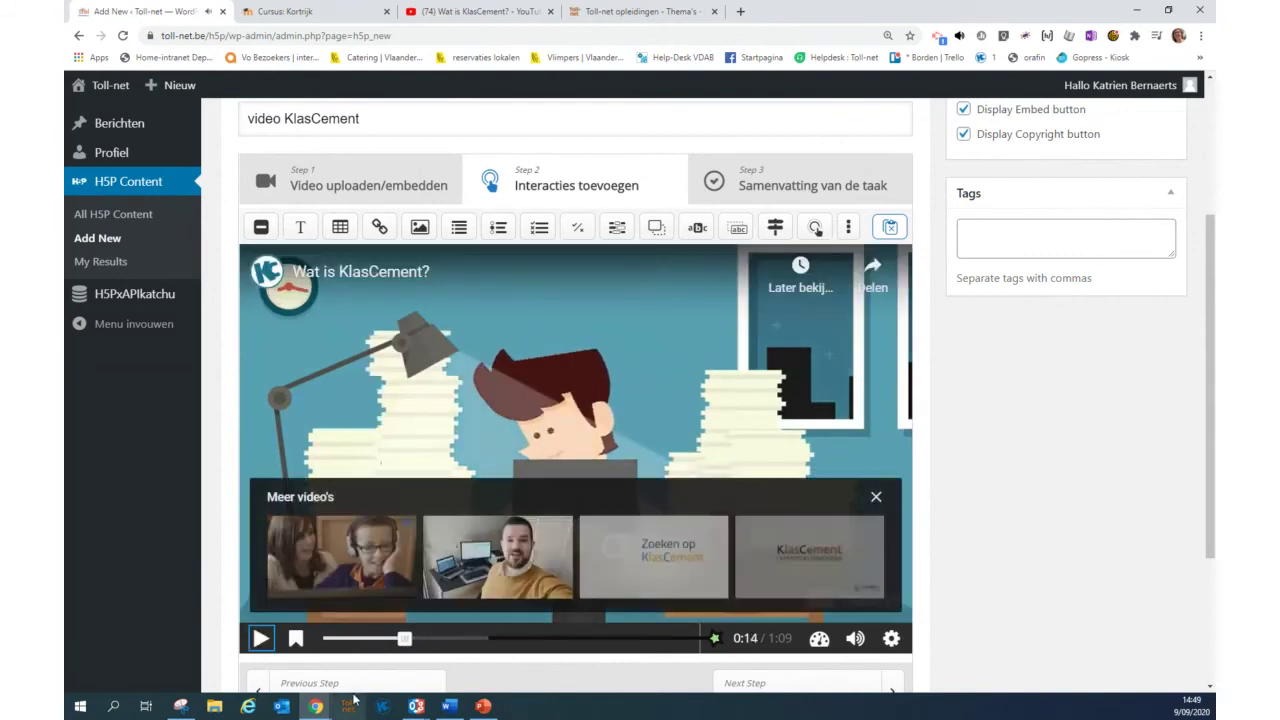
{"action": "left_click", "coordinate": [876, 497]}
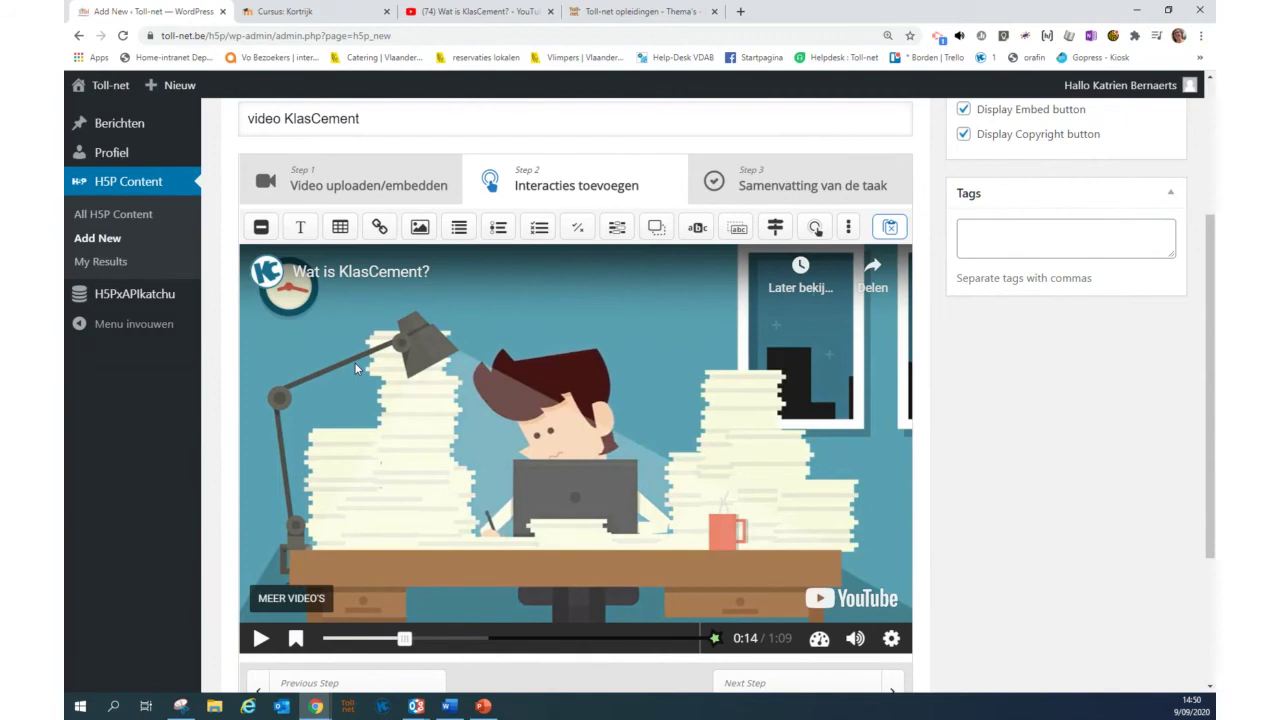
Add a Single Choice Set interaction at the current video moment and enable Pauzeren
{"action": "left_click", "coordinate": [493, 237]}
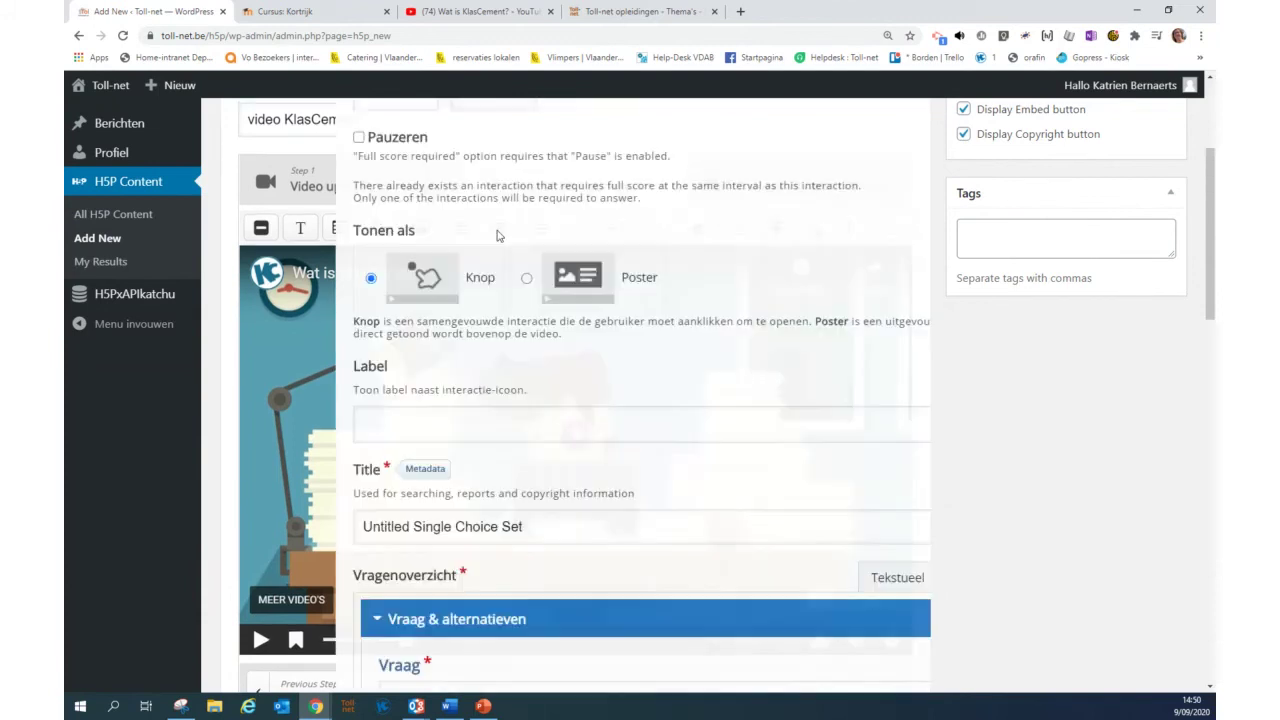
{"action": "scroll", "coordinate": [401, 413], "scroll_direction": "up", "scroll_amount": 1}
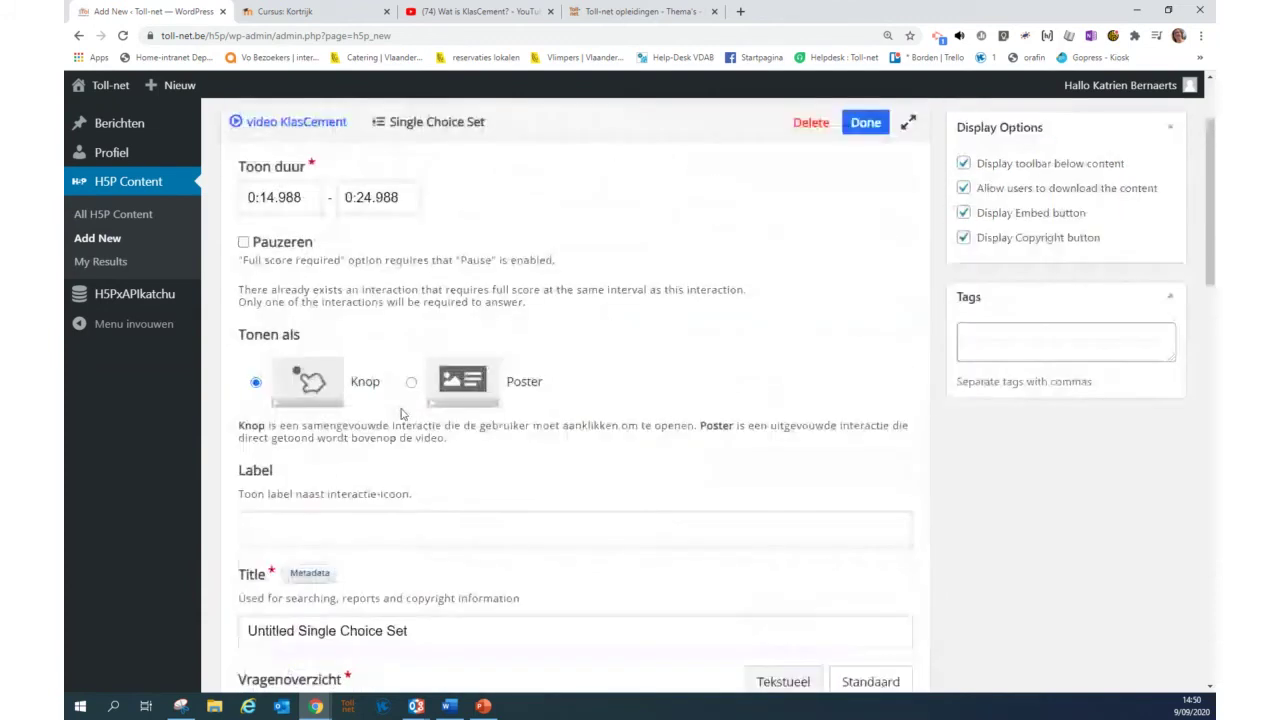
{"action": "scroll", "coordinate": [401, 413], "scroll_direction": "up", "scroll_amount": 1}
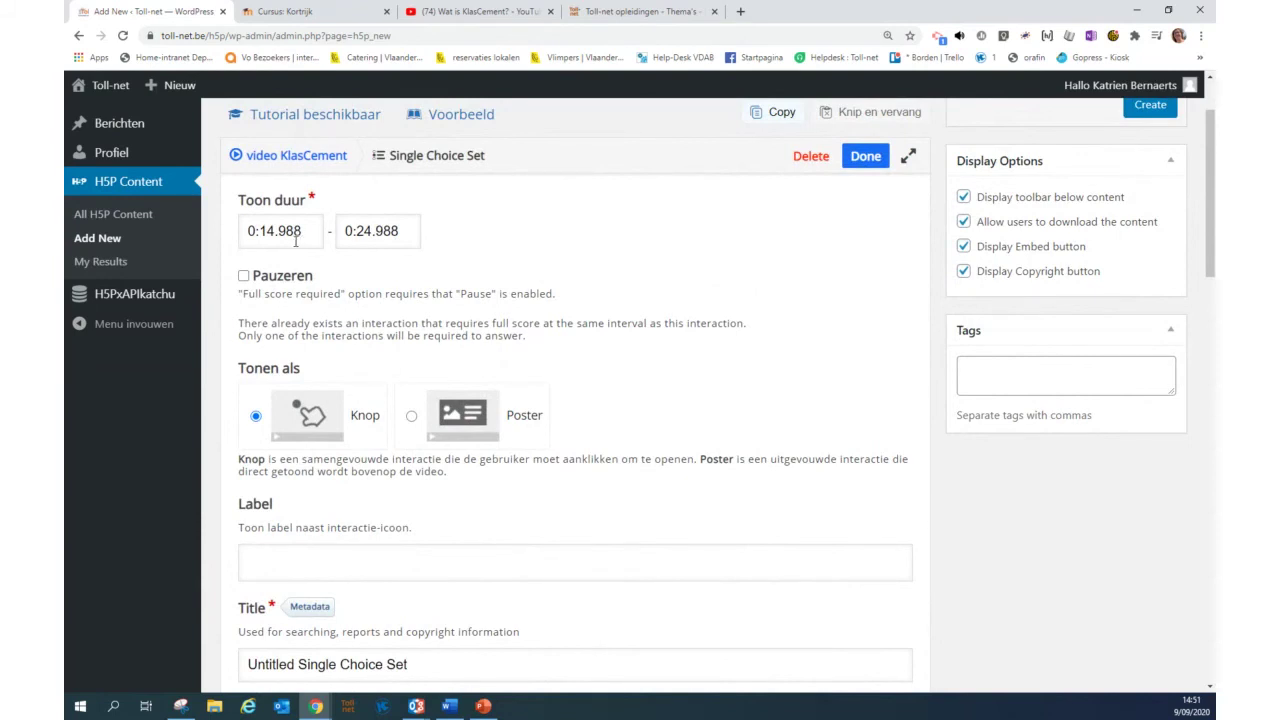
{"action": "left_click", "coordinate": [244, 277]}
Try to set the end of the interaction's display duration (Toon duur) to 0:14
{"action": "left_click_drag", "start_coordinate": [358, 233], "coordinate": [493, 235]}
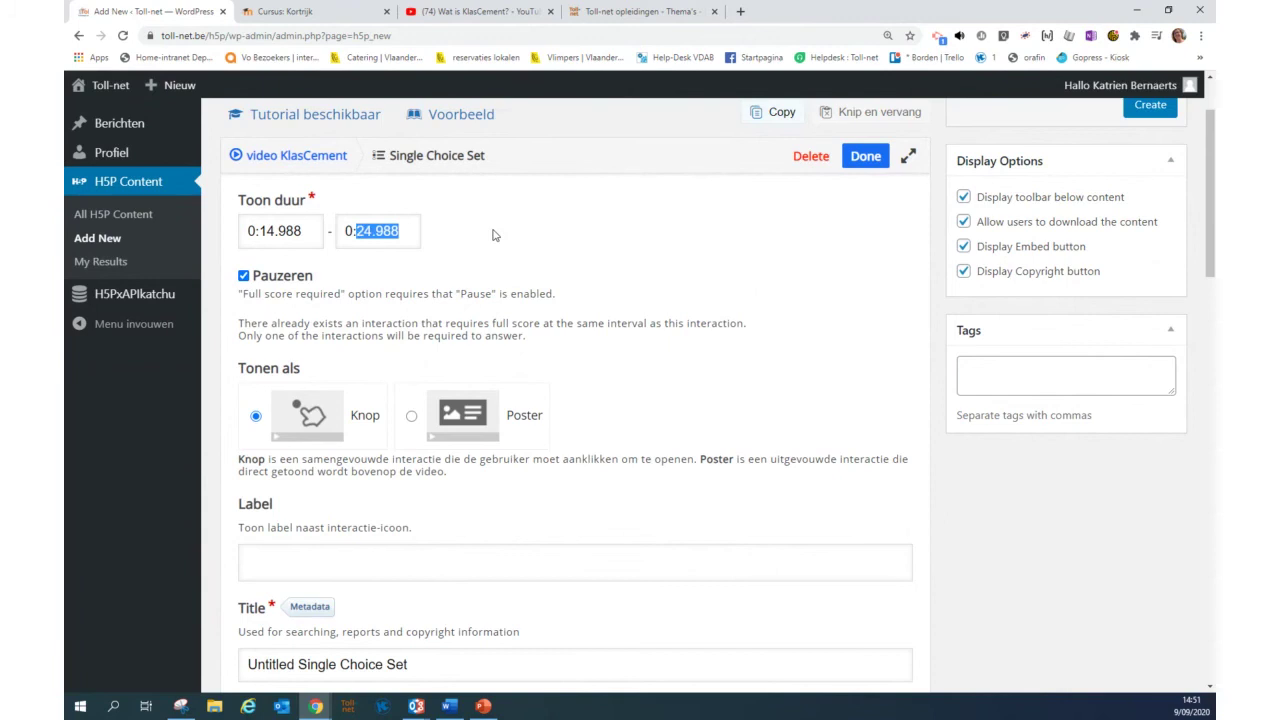
{"action": "type", "text": "14"}
{"action": "left_click", "coordinate": [474, 230]}
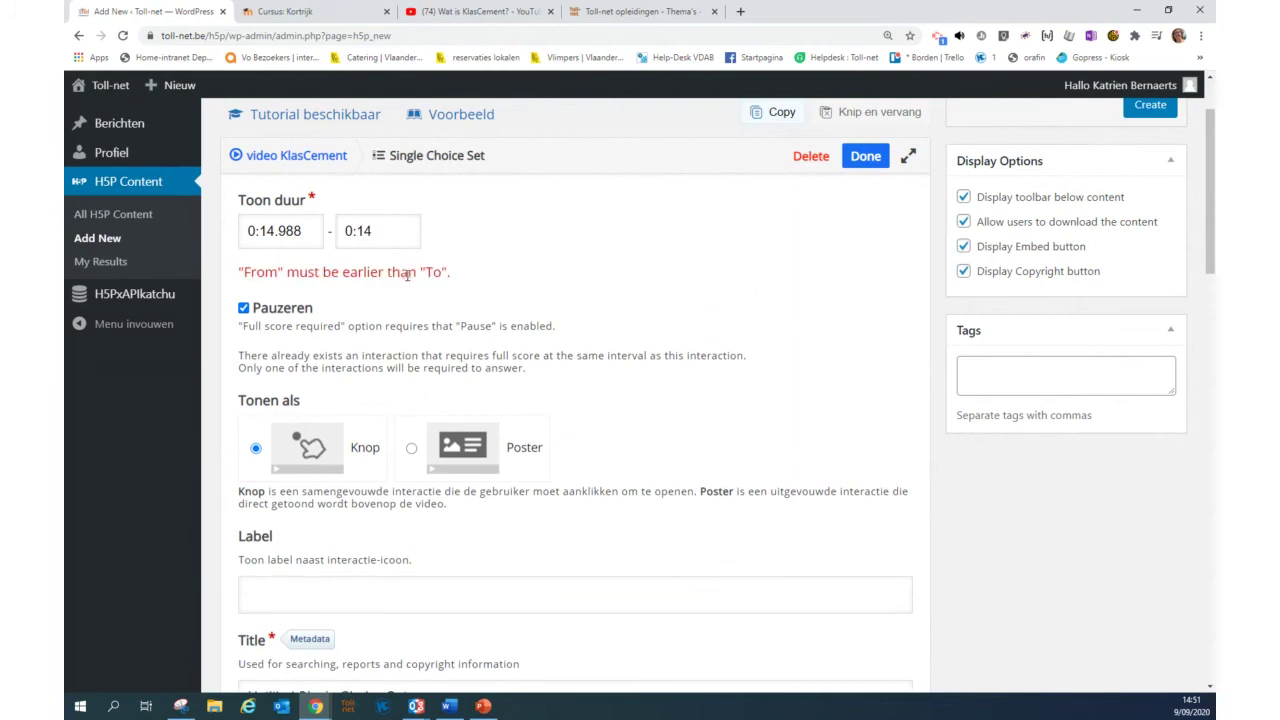
Set the end of the display duration to 0:14.988 by copying the start time
{"action": "left_click", "coordinate": [387, 240]}
{"action": "left_click_drag", "start_coordinate": [302, 232], "coordinate": [240, 238]}
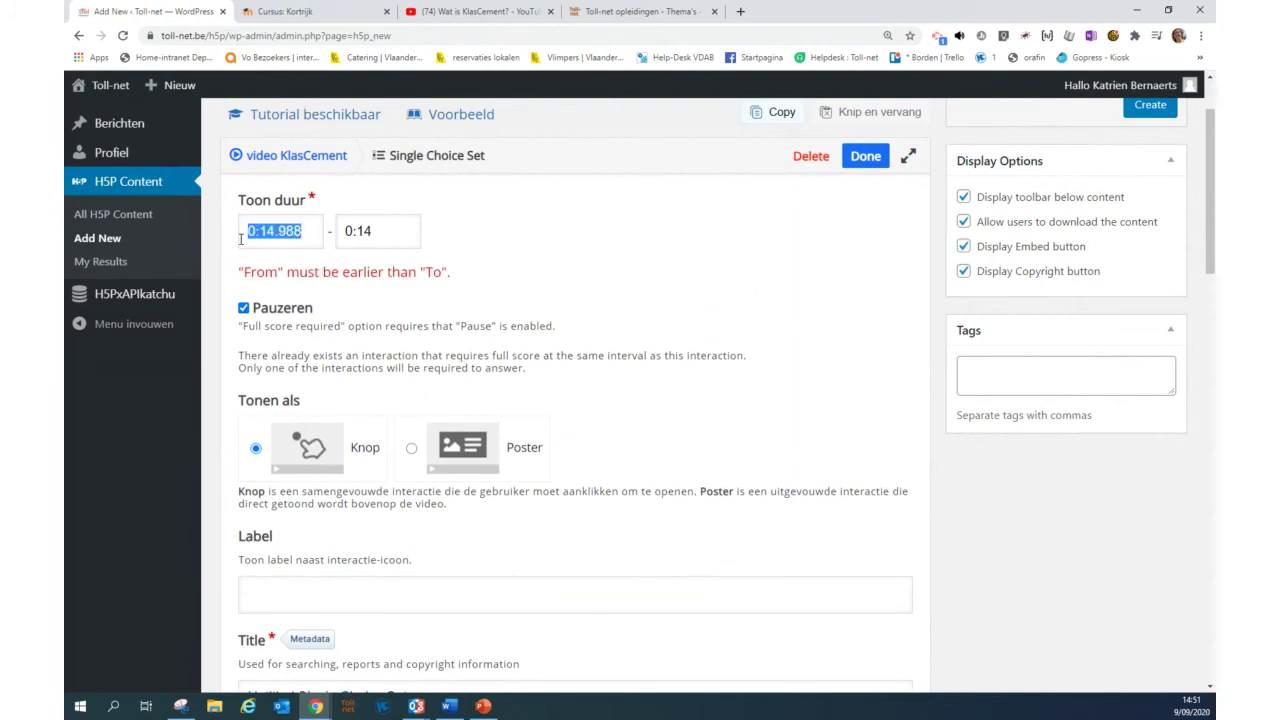
{"action": "key", "text": "ctrl+c"}
{"action": "triple_click", "coordinate": [380, 230]}
{"action": "key", "text": "ctrl+v"}
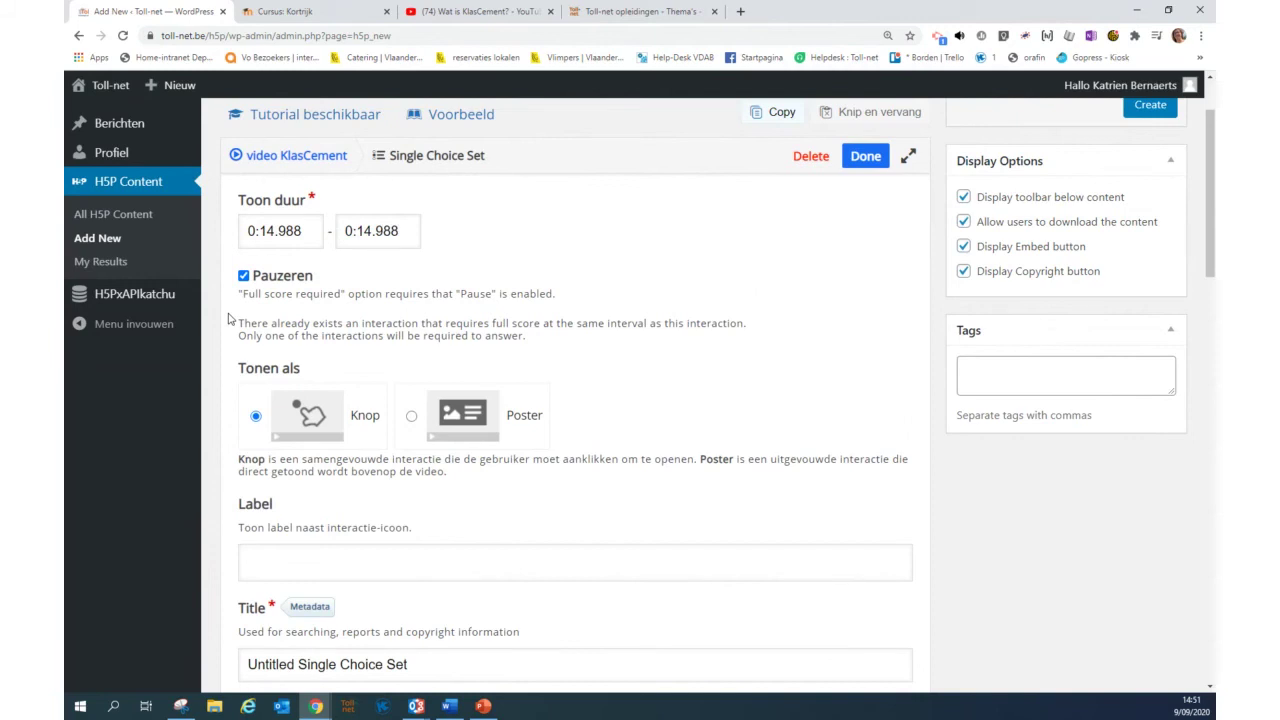
Show the interaction as Poster and title it "Vraag 1"
{"action": "left_click", "coordinate": [428, 432]}
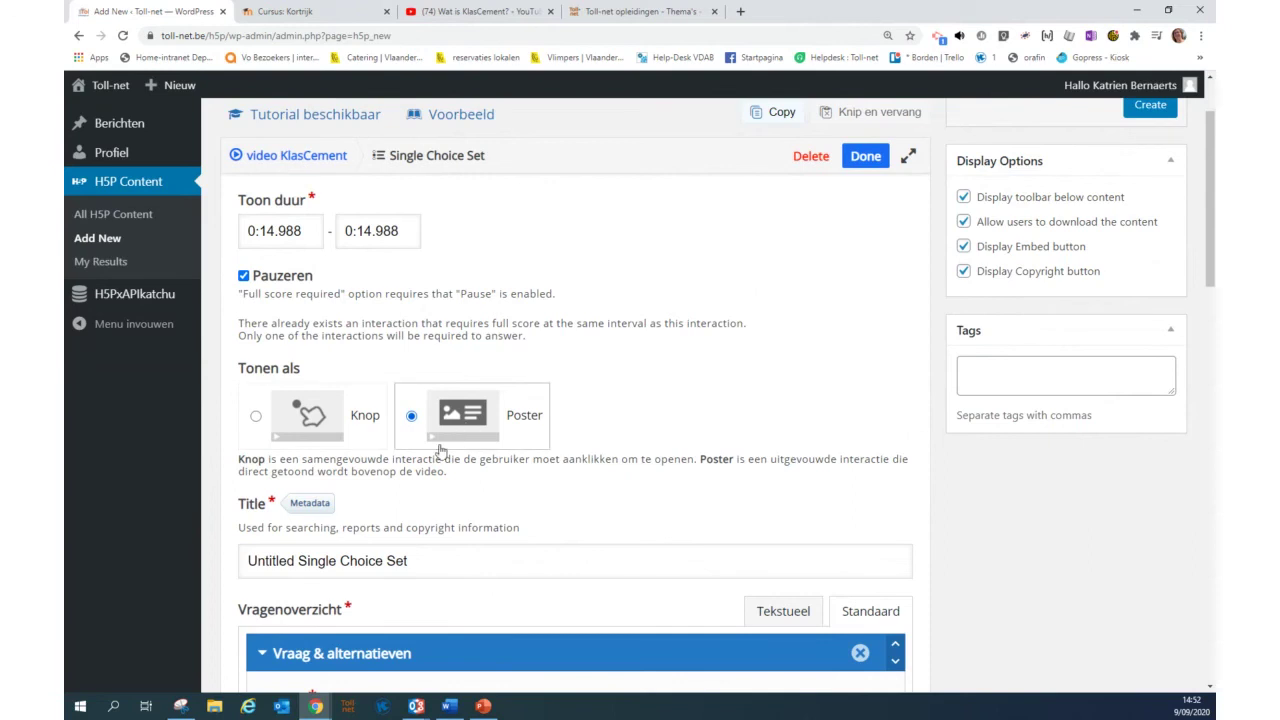
{"action": "scroll", "coordinate": [445, 458], "scroll_direction": "down", "scroll_amount": 2}
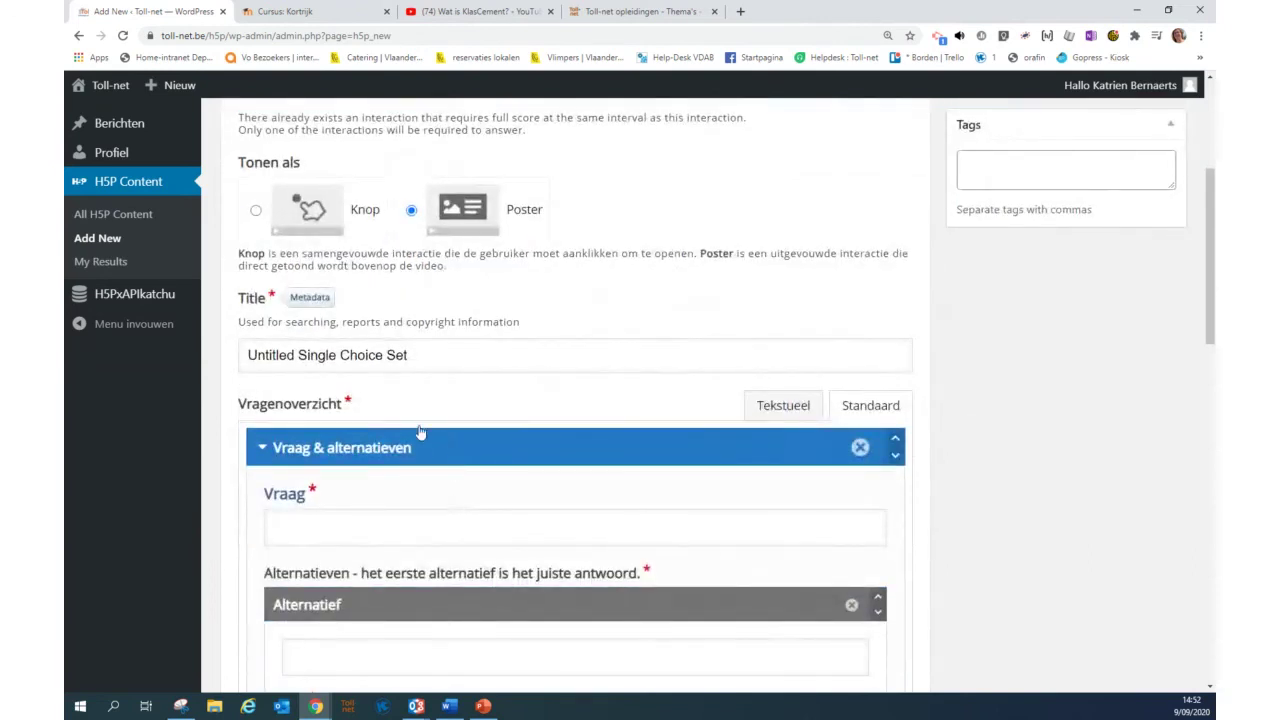
{"action": "triple_click", "coordinate": [270, 356]}
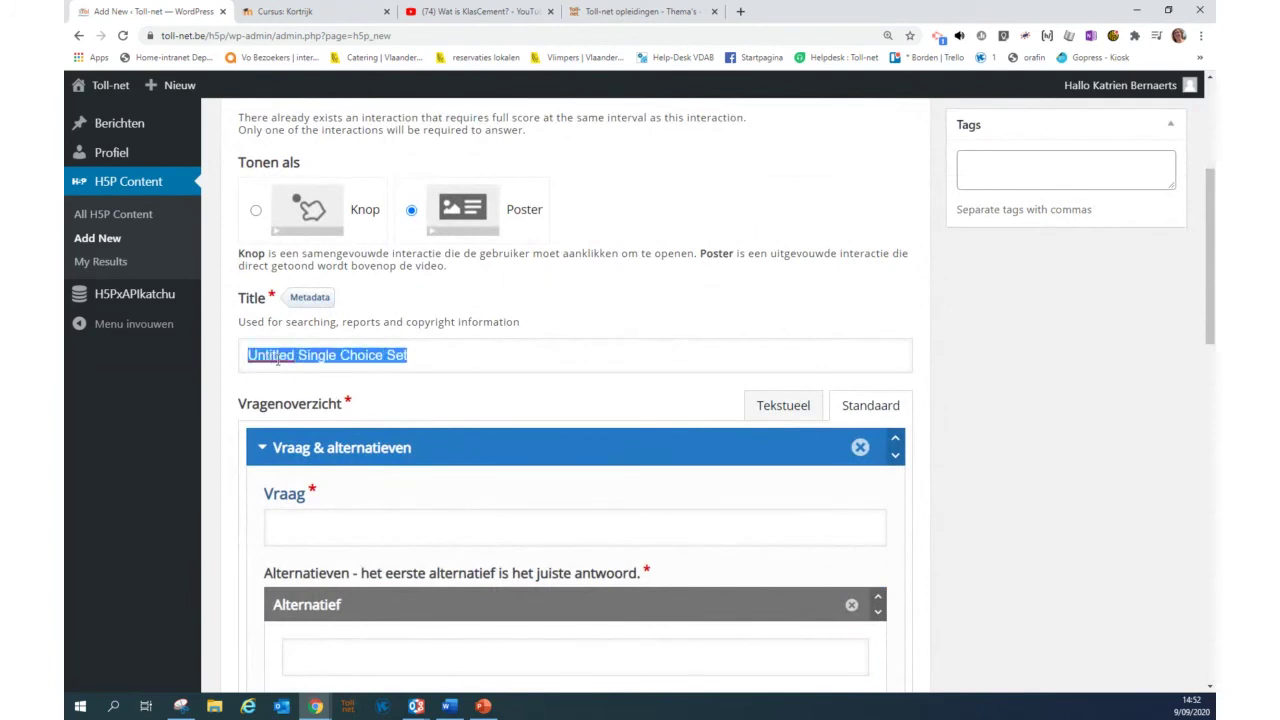
{"action": "type", "text": "Vraag 1"}
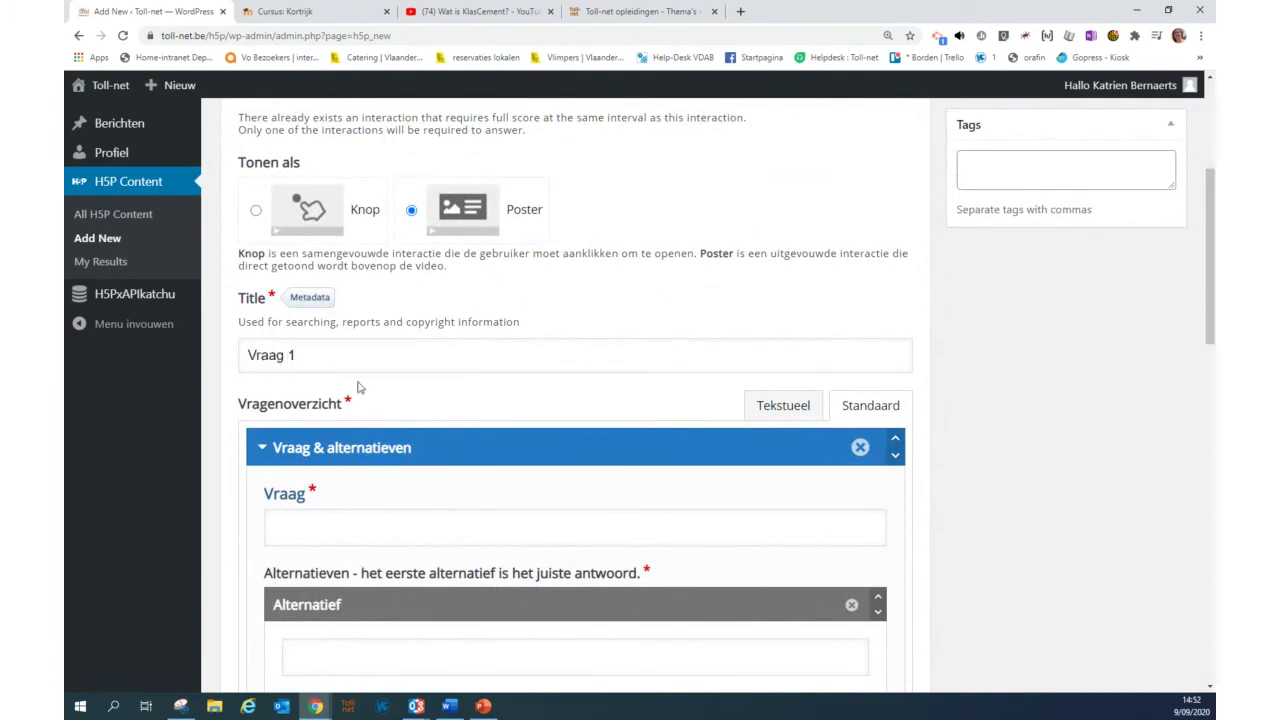
Enter "Hoelang bestaat KlasCement?" as the text of the first question
{"action": "scroll", "coordinate": [360, 395], "scroll_direction": "down", "scroll_amount": 2}
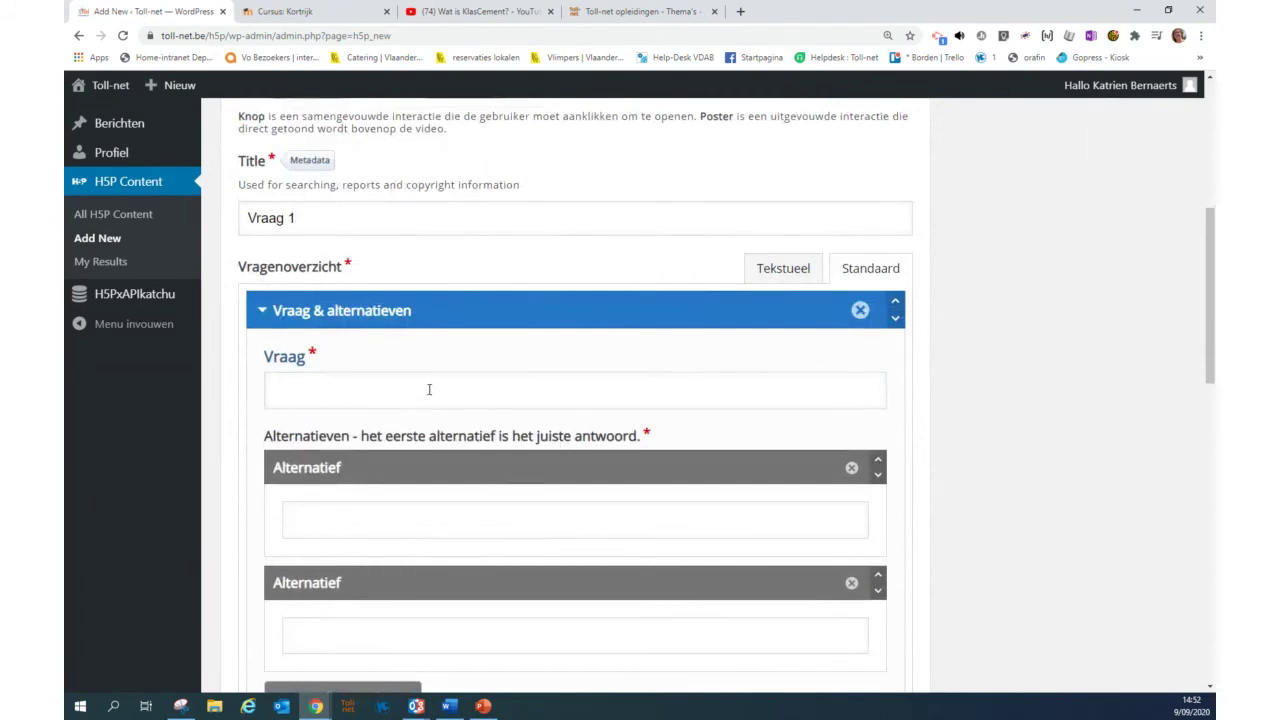
{"action": "left_click", "coordinate": [481, 392]}
{"action": "type", "text": "Hoe"}
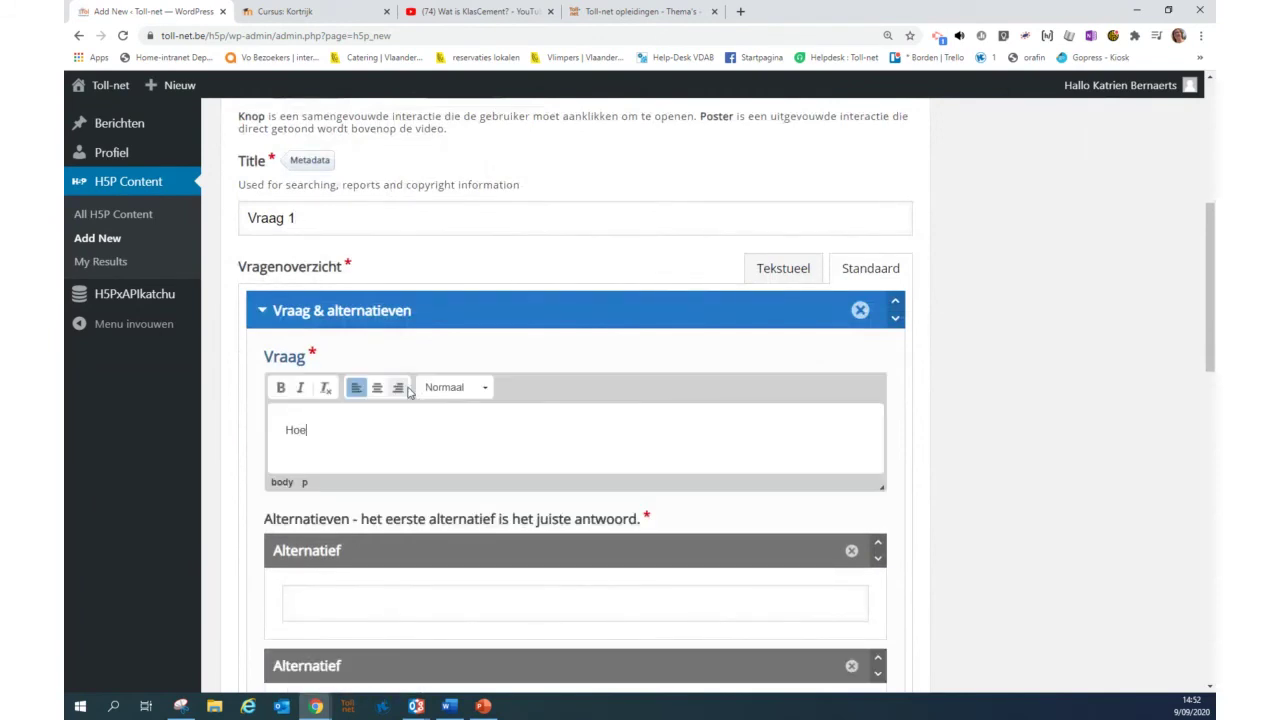
{"action": "type", "text": "lang bestaat KlasCement?"}
Enter the alternatives 22 as the correct answer and 25, and add a third alternative, 30
{"action": "scroll", "coordinate": [555, 390], "scroll_direction": "down", "scroll_amount": 2}
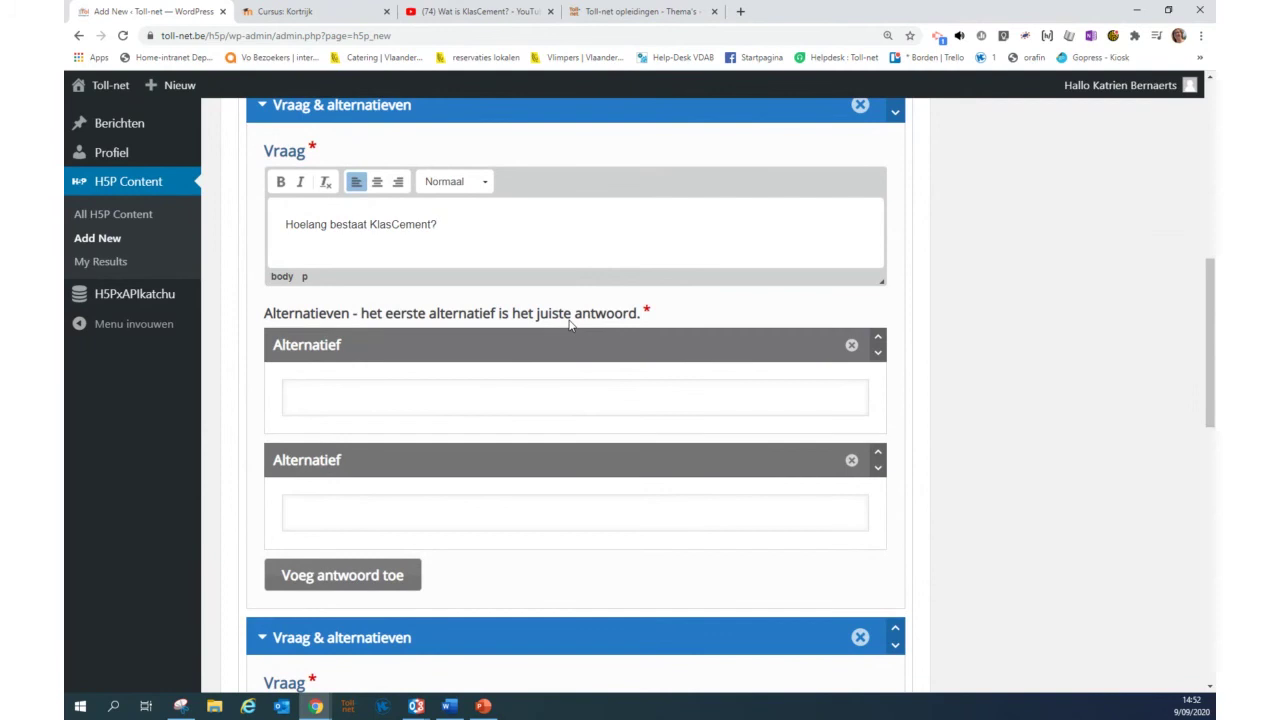
{"action": "left_click", "coordinate": [441, 395]}
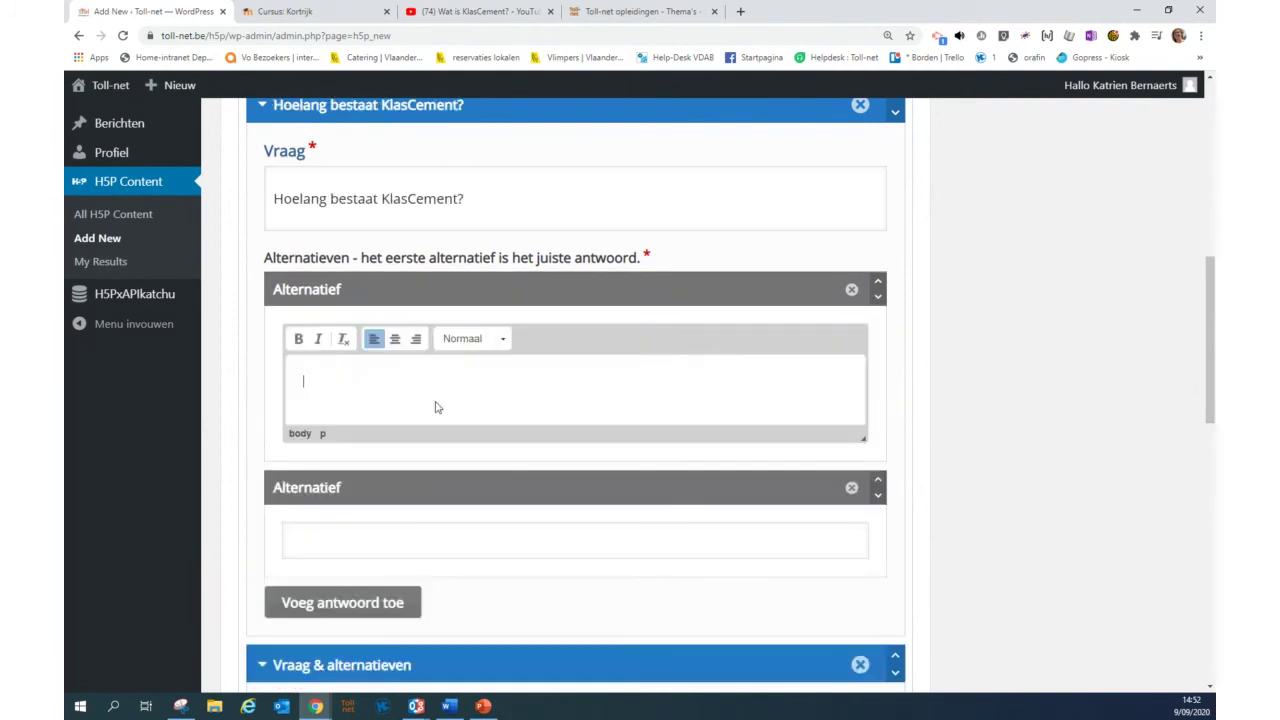
{"action": "type", "text": "22"}
{"action": "left_click", "coordinate": [417, 548]}
{"action": "type", "text": "25"}
{"action": "left_click", "coordinate": [385, 620]}
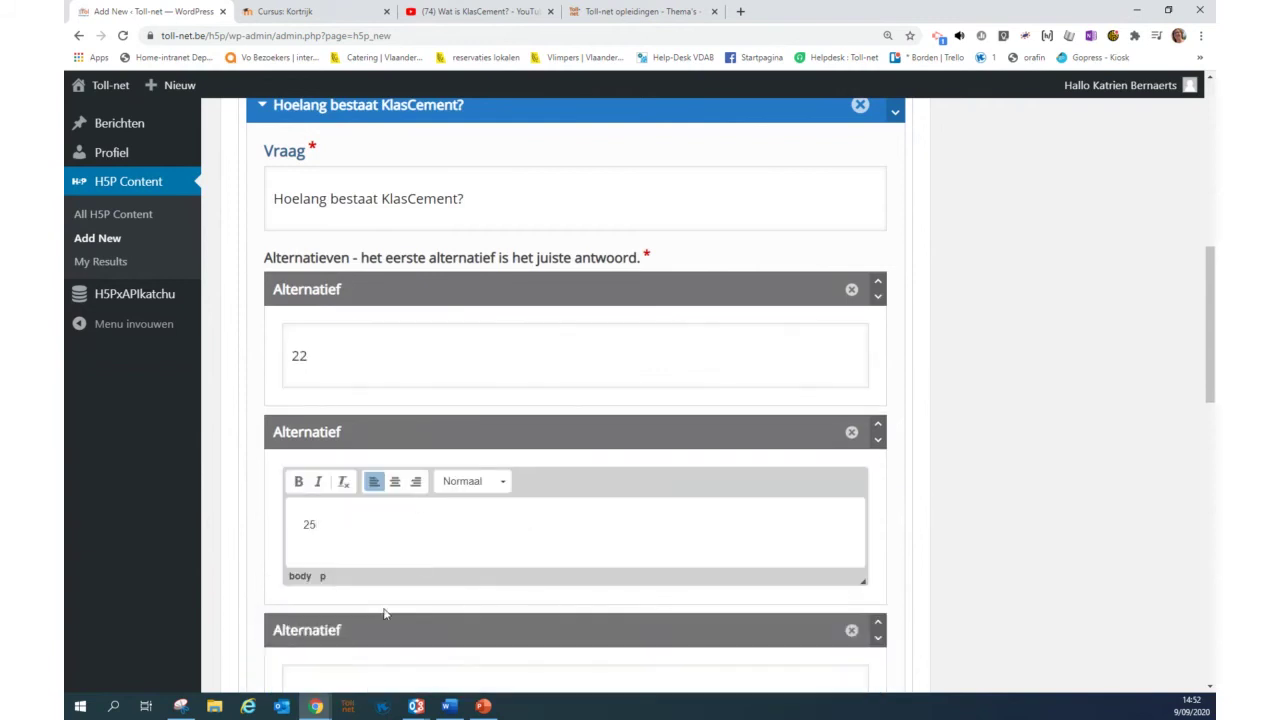
{"action": "scroll", "coordinate": [386, 600], "scroll_direction": "down", "scroll_amount": 1}
{"action": "left_click", "coordinate": [355, 548]}
{"action": "type", "text": "30"}
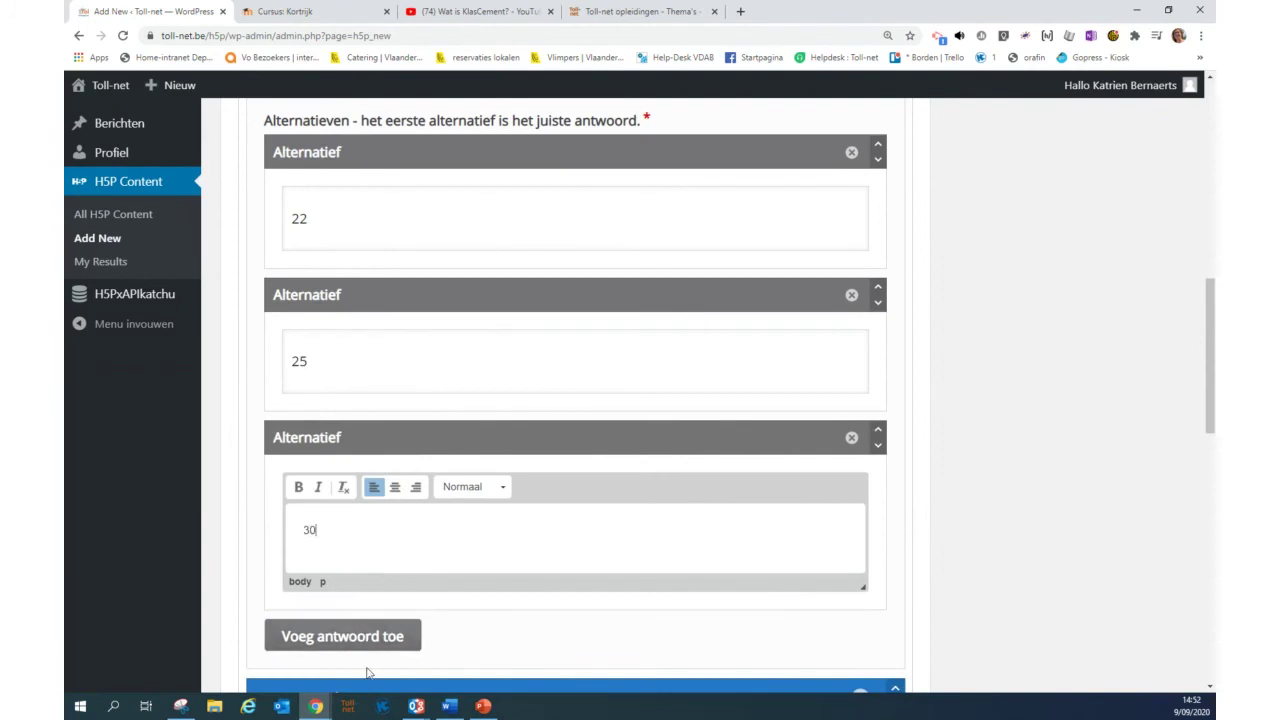
Delete the empty second question from the Single Choice Set and confirm the removal
{"action": "scroll", "coordinate": [386, 660], "scroll_direction": "down", "scroll_amount": 2}
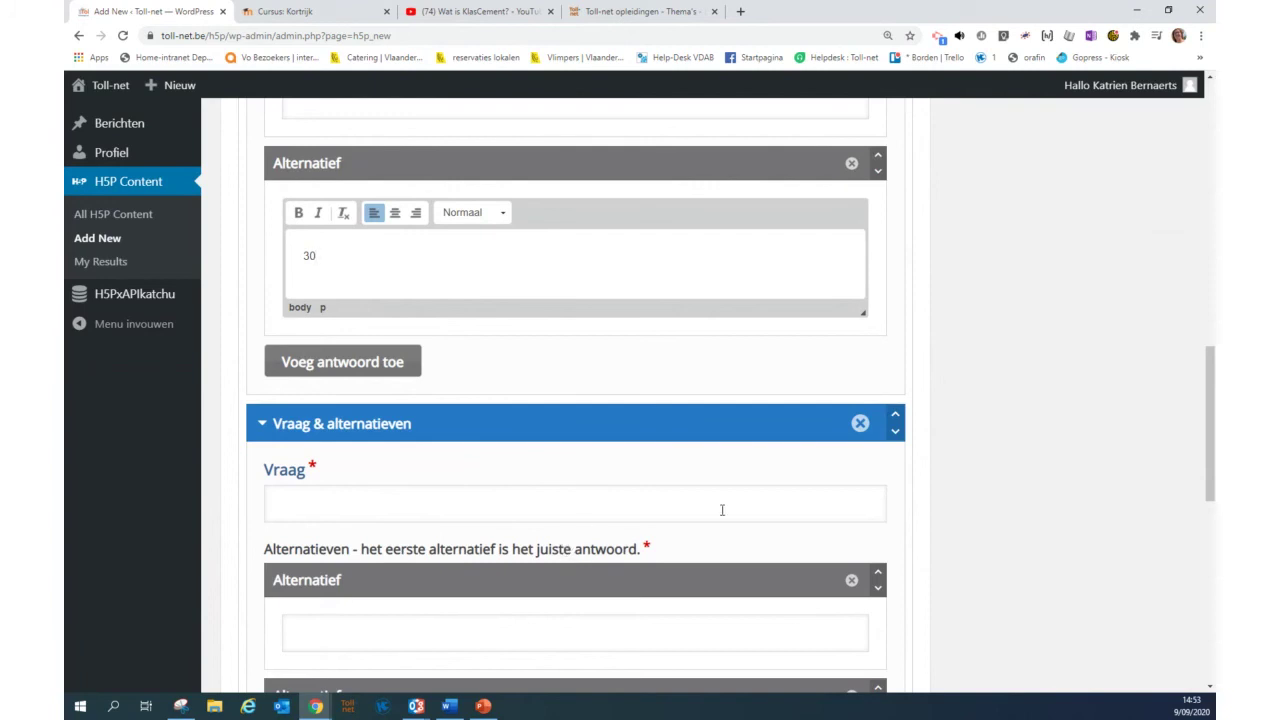
{"action": "left_click", "coordinate": [861, 424]}
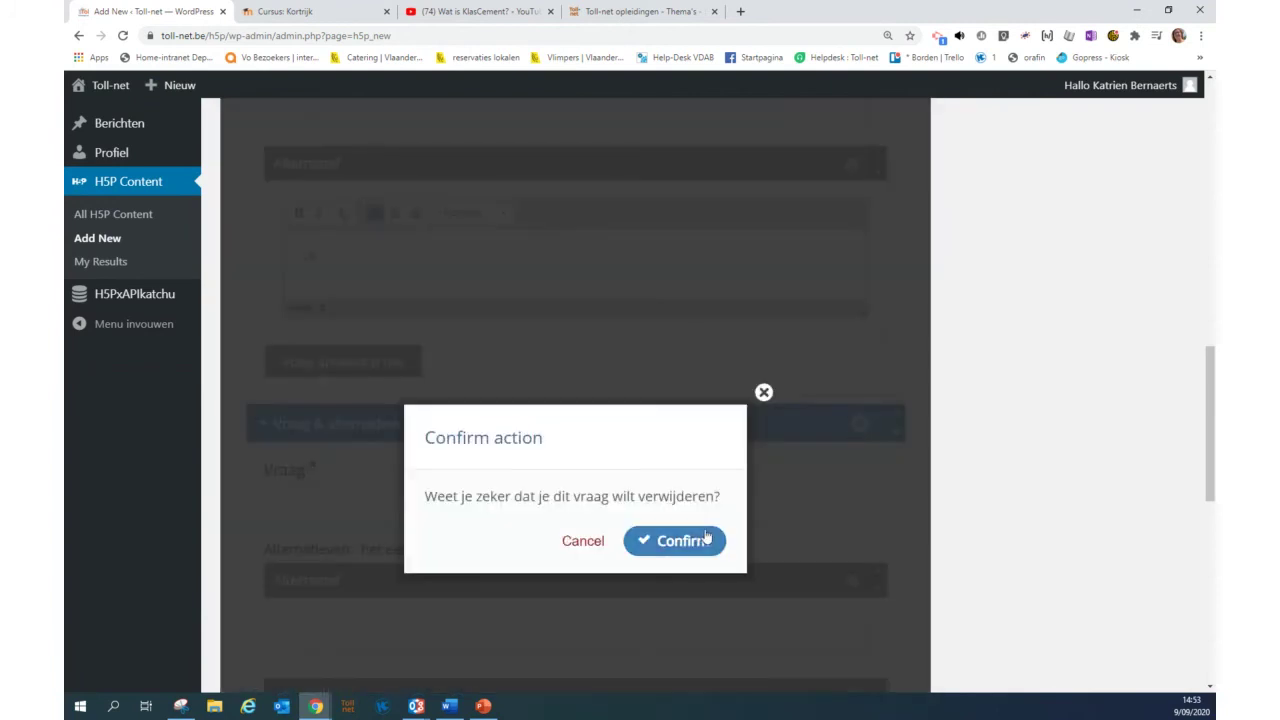
{"action": "left_click", "coordinate": [700, 541]}
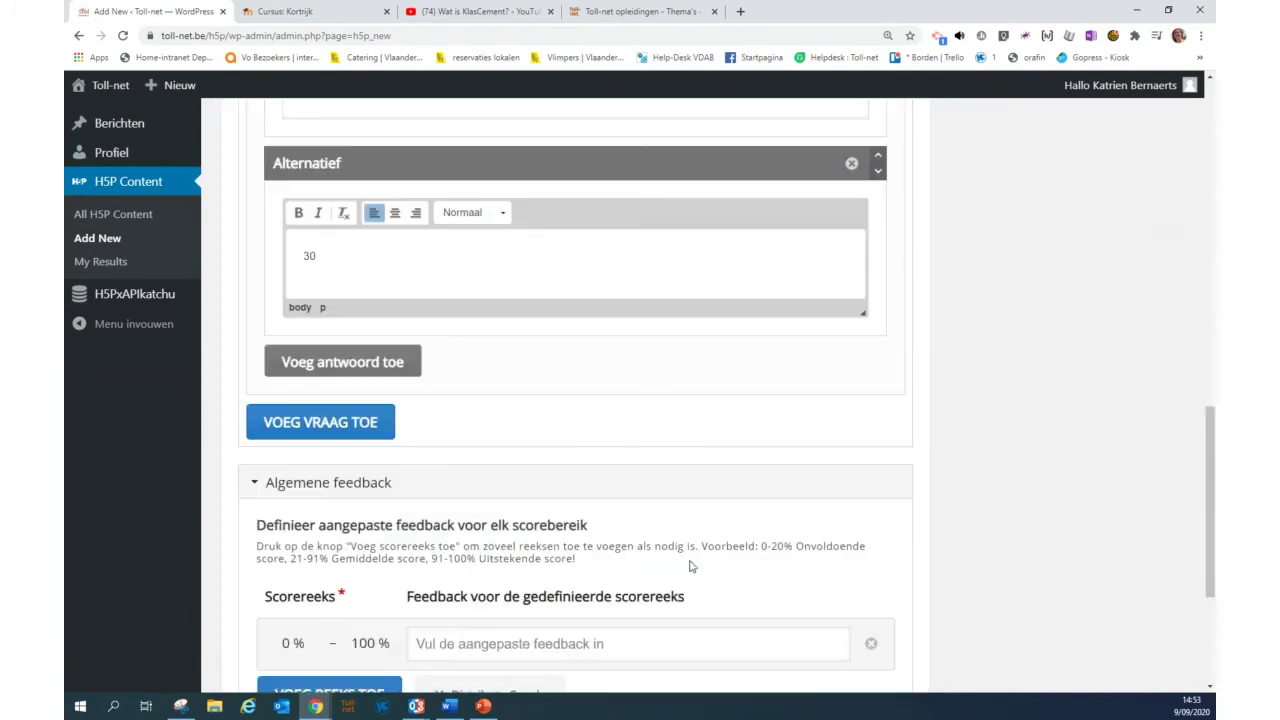
Look over the Single Choice Set form and finish it to place the question on the video
{"action": "scroll", "coordinate": [330, 410], "scroll_direction": "down", "scroll_amount": 1}
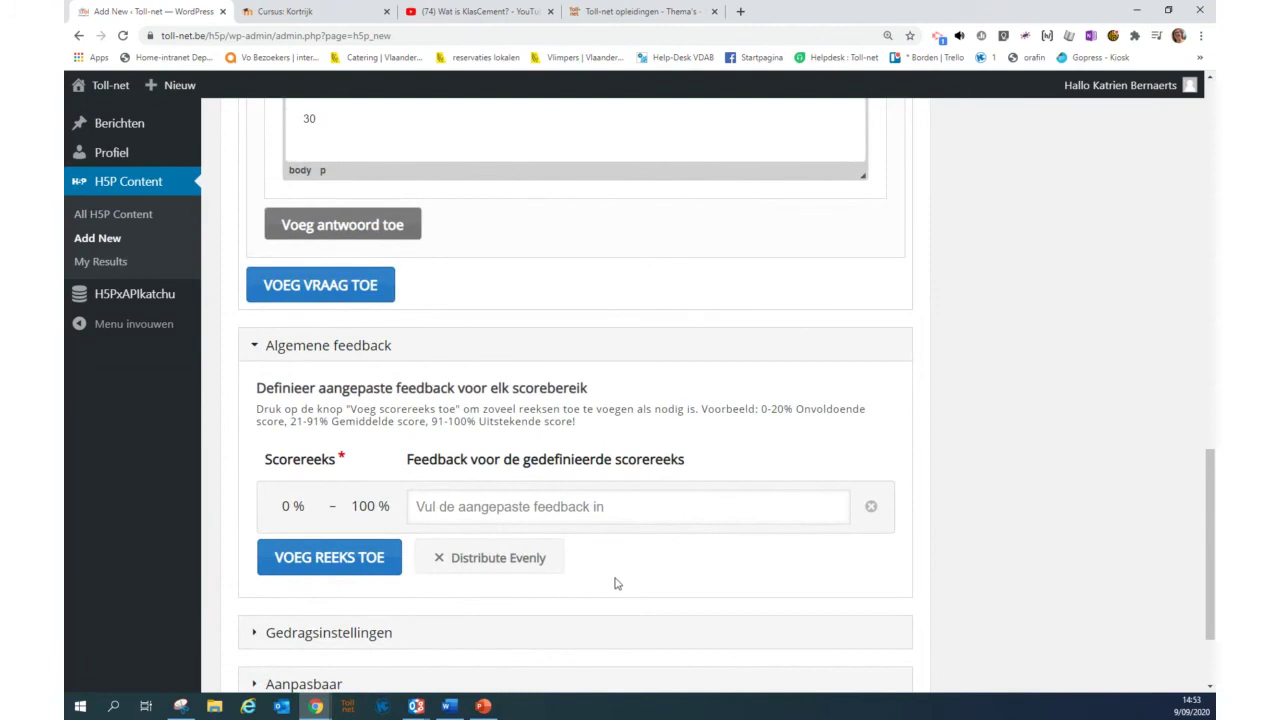
{"action": "scroll", "coordinate": [614, 580], "scroll_direction": "up", "scroll_amount": 2}
{"action": "scroll", "coordinate": [614, 563], "scroll_direction": "up", "scroll_amount": 10}
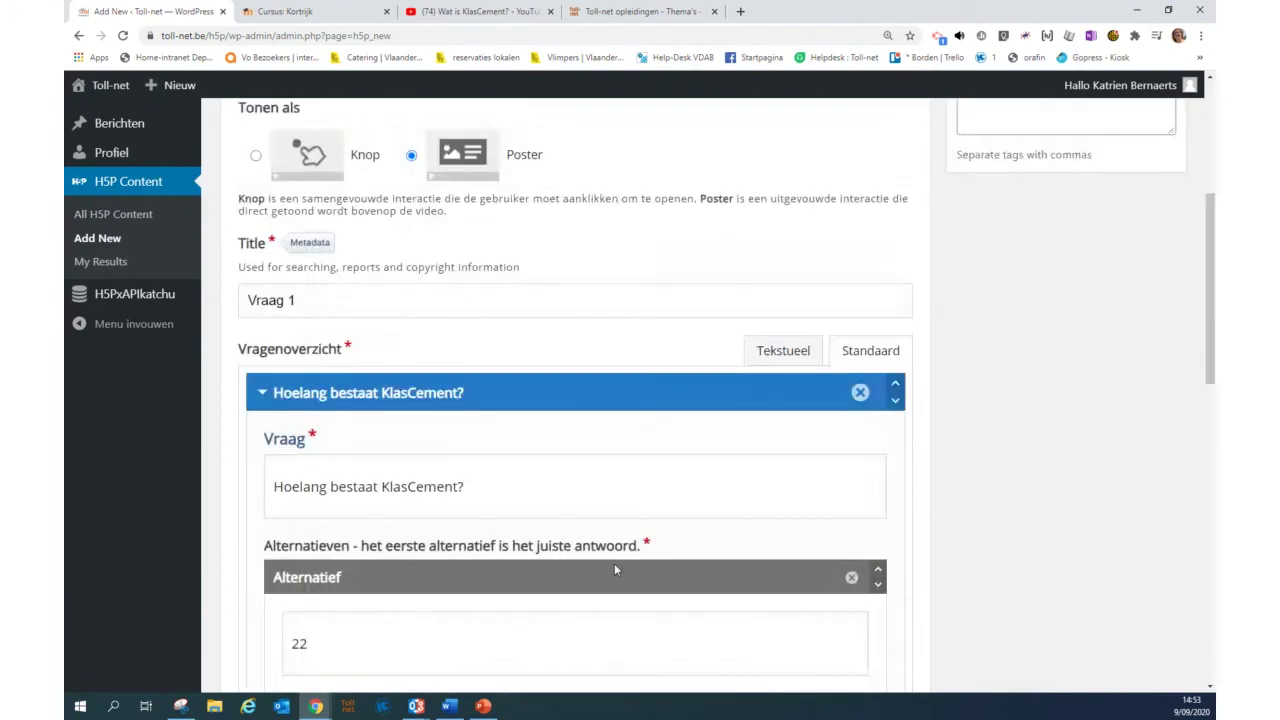
{"action": "scroll", "coordinate": [614, 563], "scroll_direction": "down", "scroll_amount": 4}
{"action": "scroll", "coordinate": [619, 551], "scroll_direction": "down", "scroll_amount": 10}
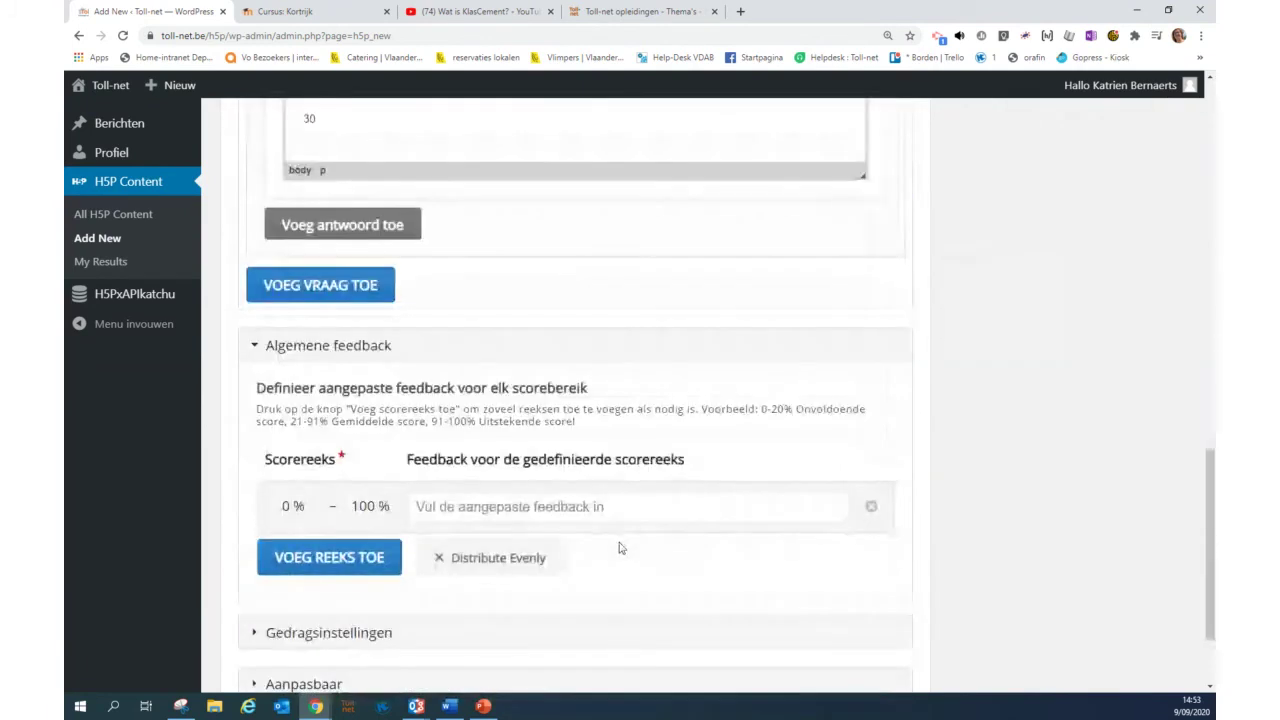
{"action": "scroll", "coordinate": [628, 549], "scroll_direction": "up", "scroll_amount": 4}
{"action": "scroll", "coordinate": [628, 549], "scroll_direction": "down", "scroll_amount": 3}
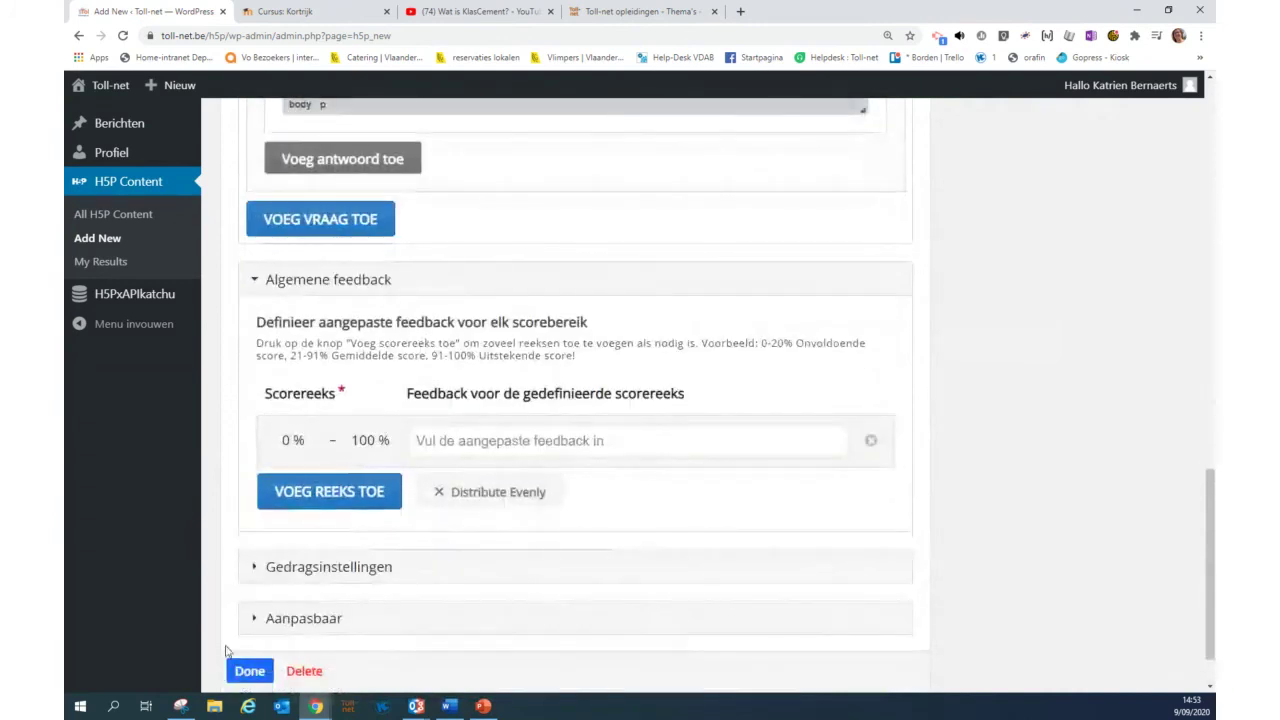
{"action": "left_click", "coordinate": [249, 672]}
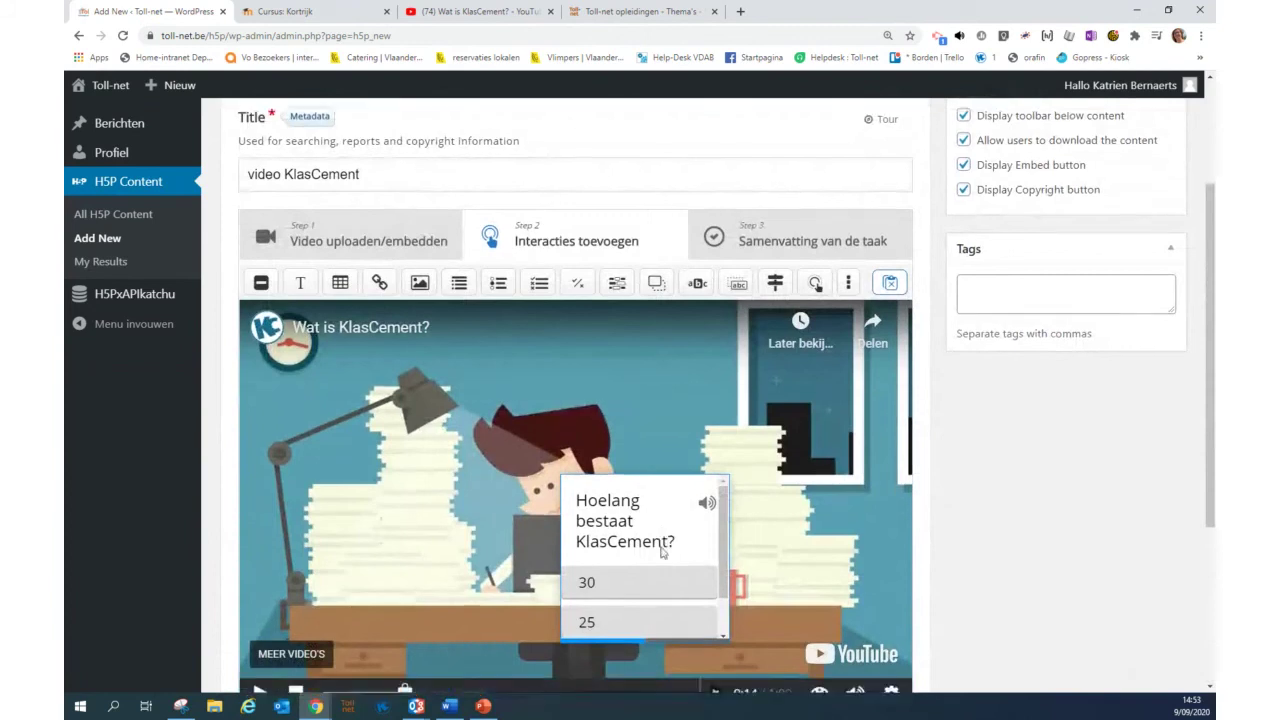
Enlarge the question box to about 360 × 230, move it to about position 170, 110, and rewind the video to 0:12
{"action": "scroll", "coordinate": [663, 551], "scroll_direction": "down", "scroll_amount": 2}
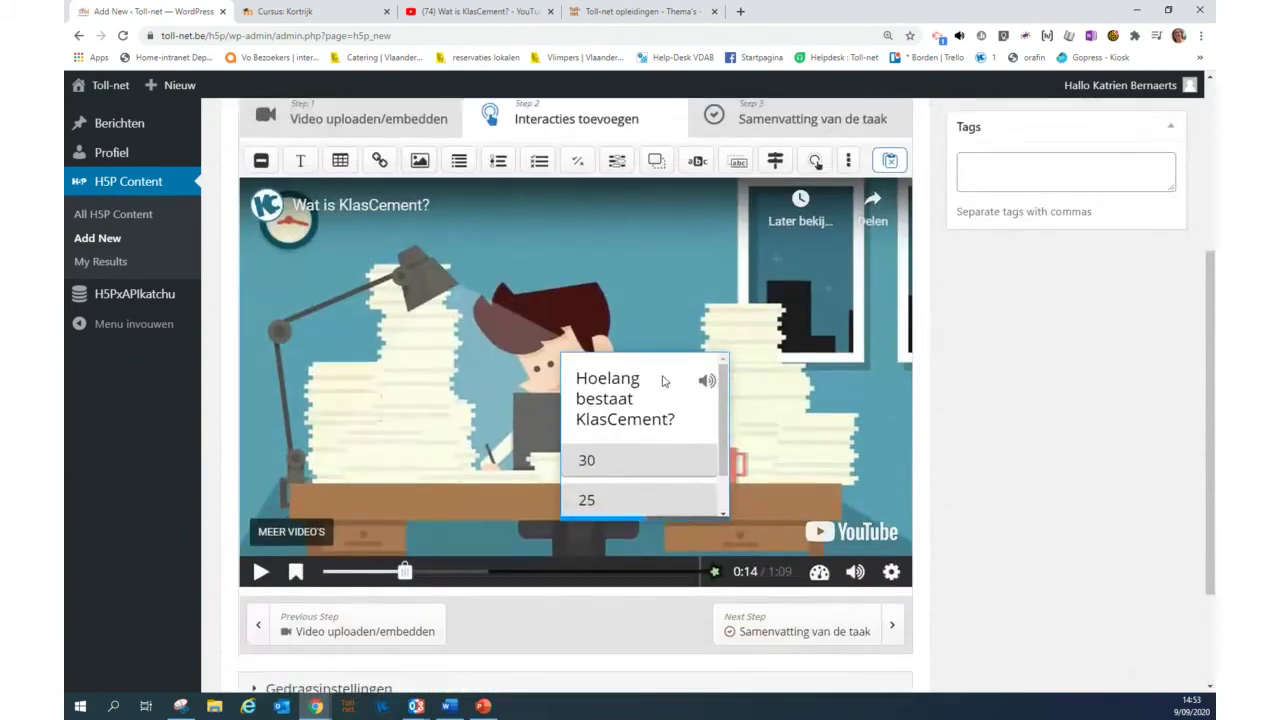
{"action": "left_click", "coordinate": [662, 378]}
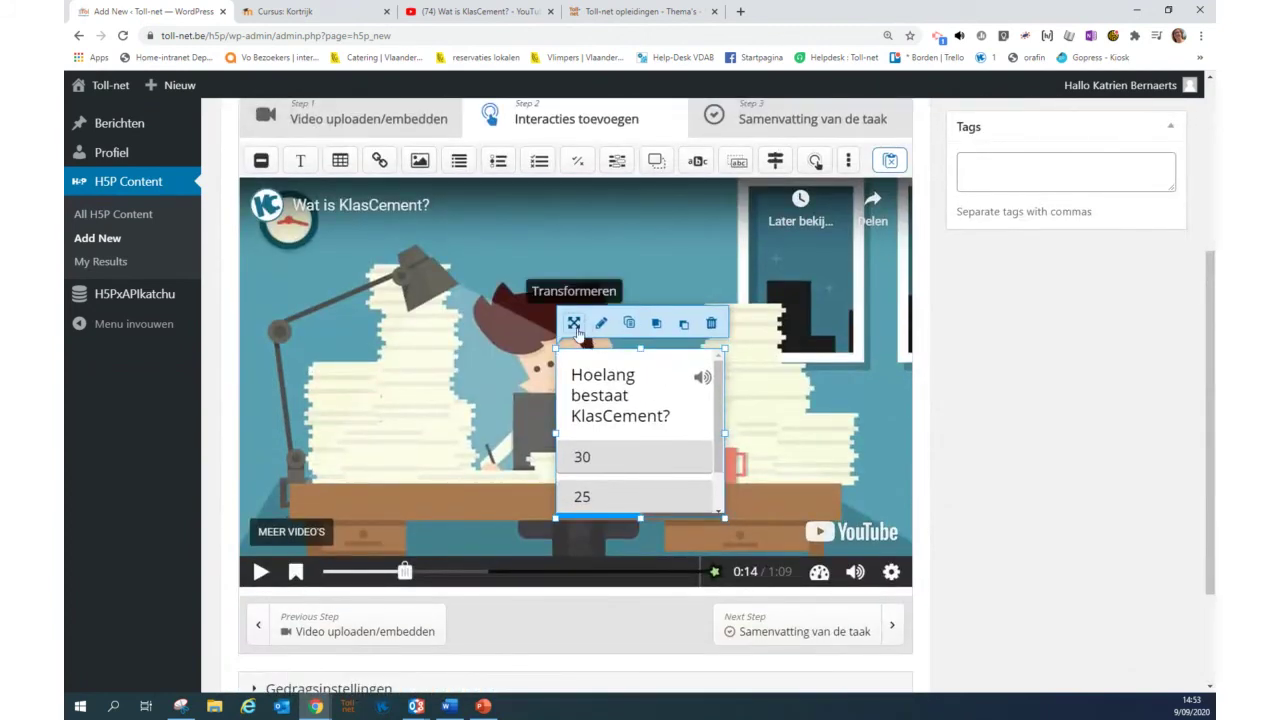
{"action": "double_click", "coordinate": [525, 305]}
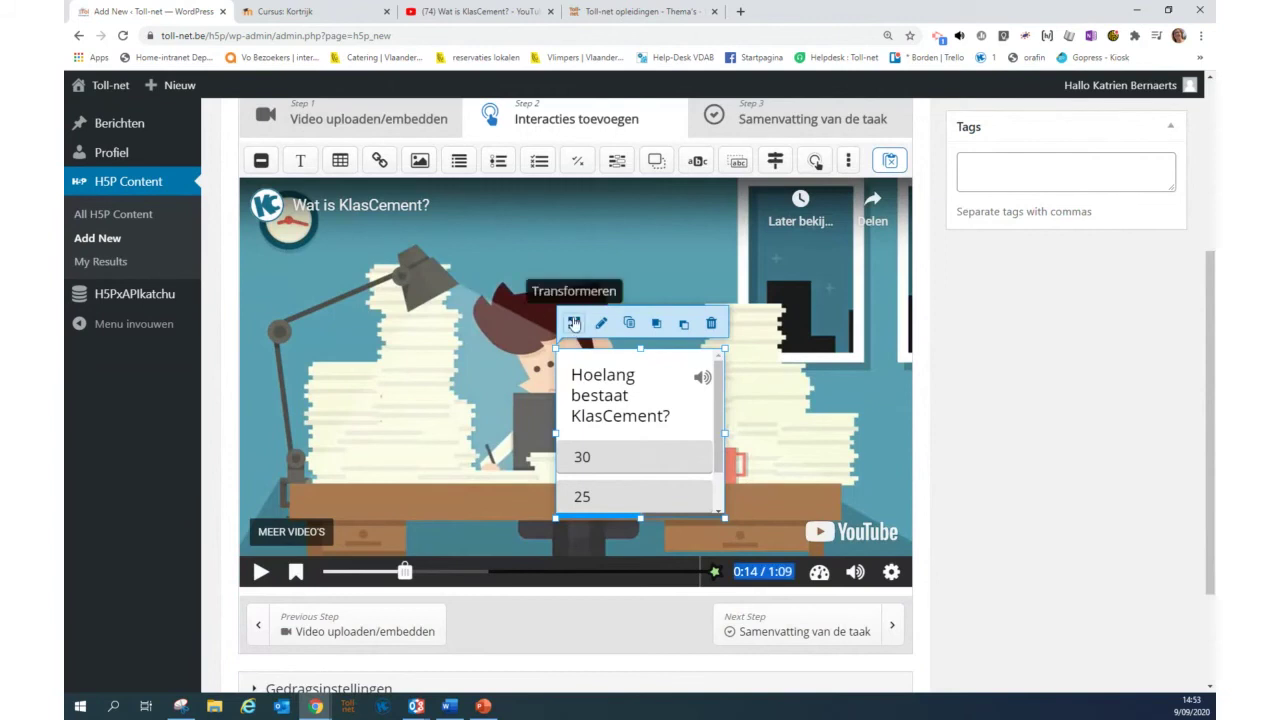
{"action": "left_click", "coordinate": [572, 323]}
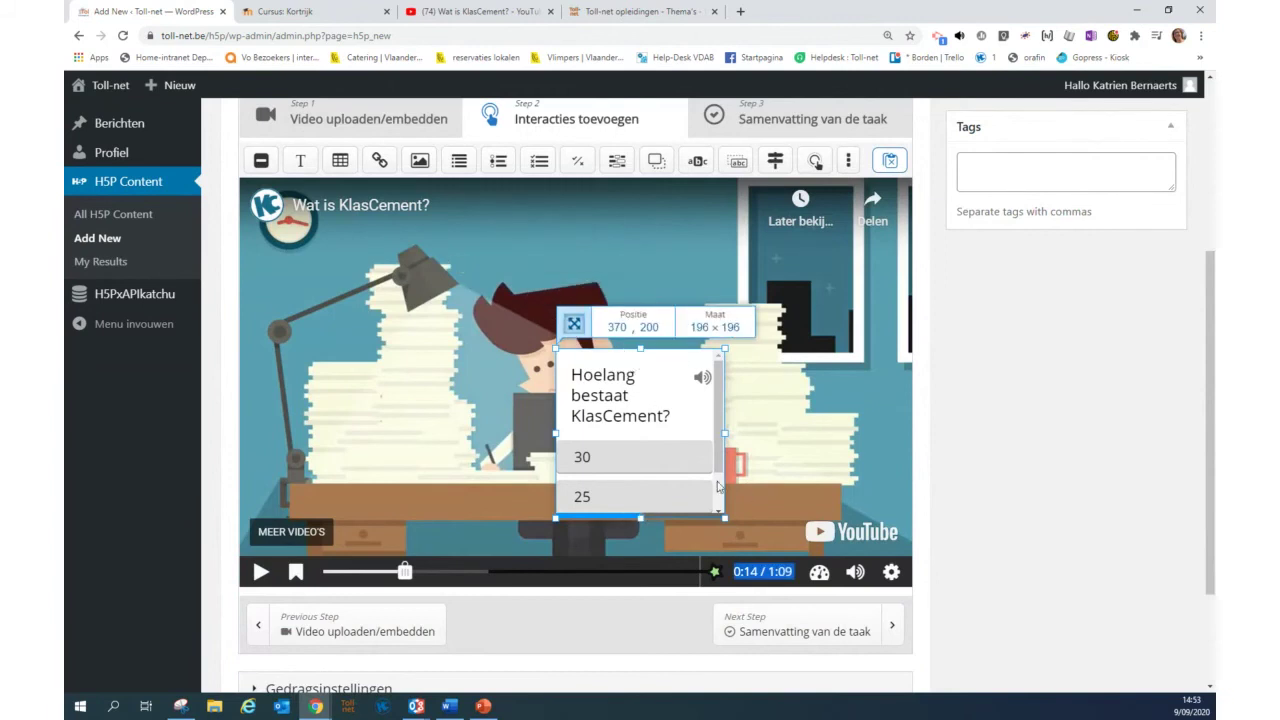
{"action": "left_click_drag", "start_coordinate": [723, 514], "coordinate": [867, 552]}
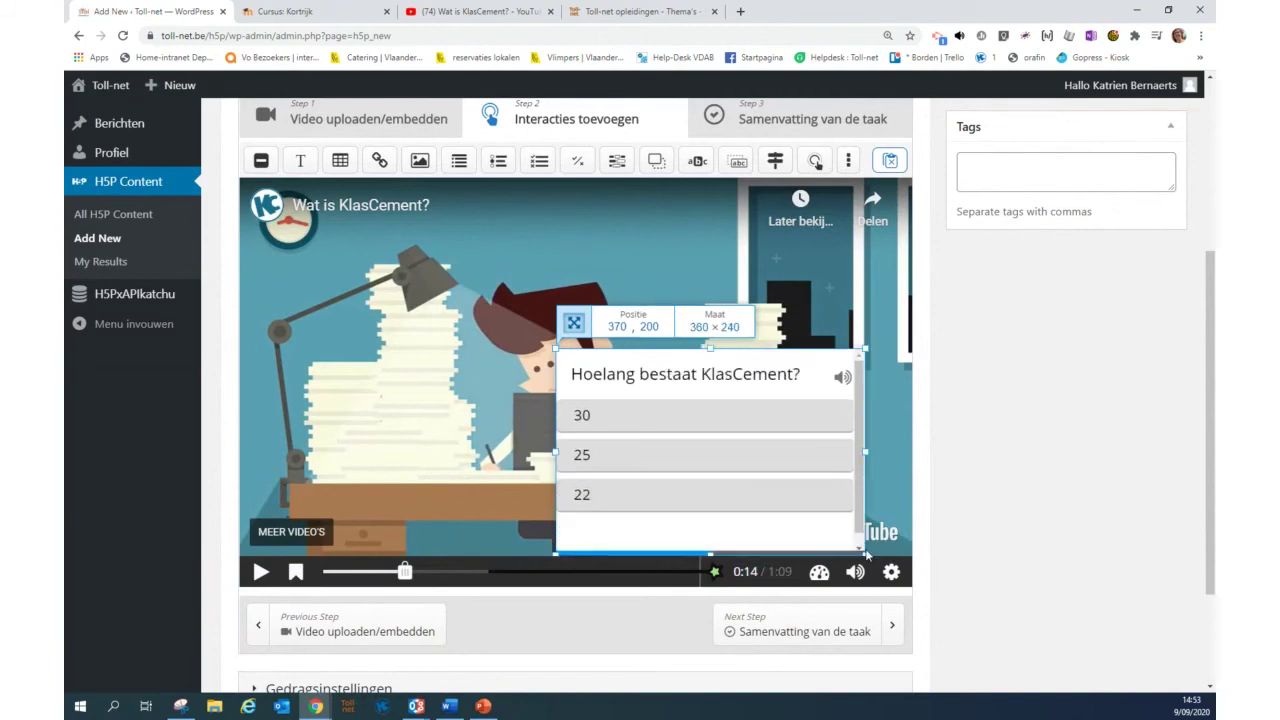
{"action": "left_click_drag", "start_coordinate": [813, 350], "coordinate": [639, 271]}
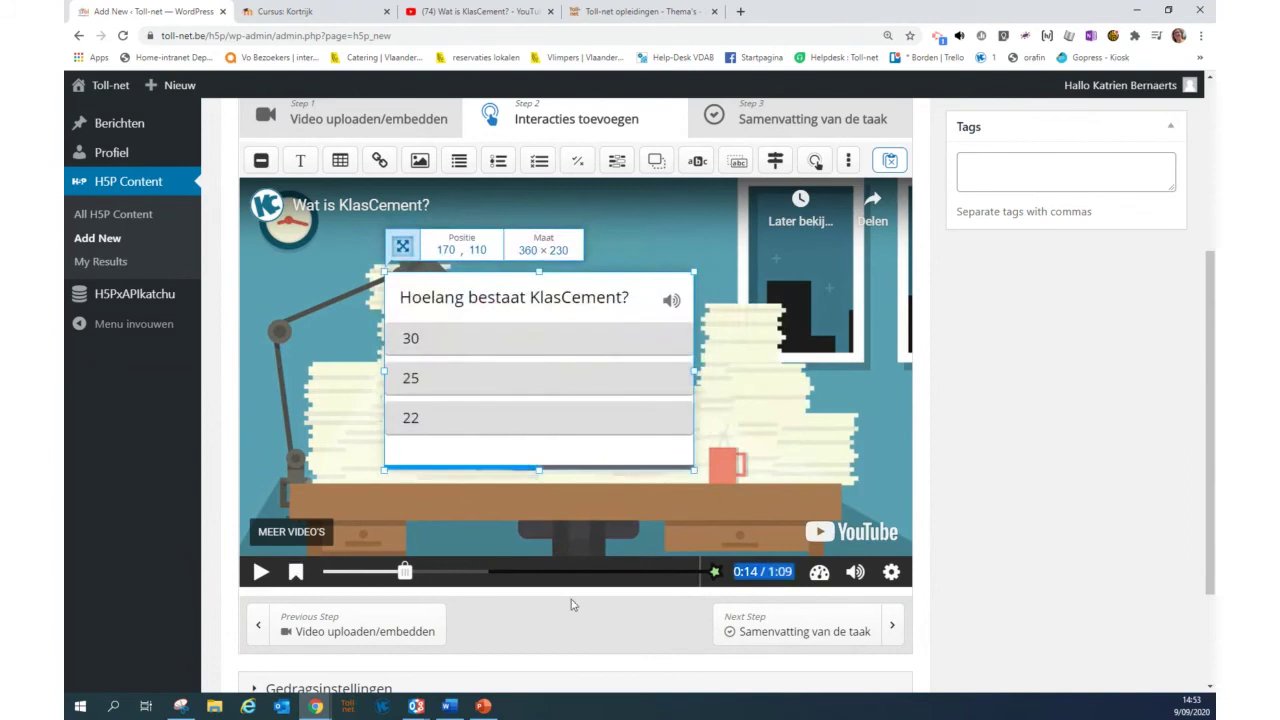
{"action": "left_click_drag", "start_coordinate": [405, 572], "coordinate": [384, 572]}
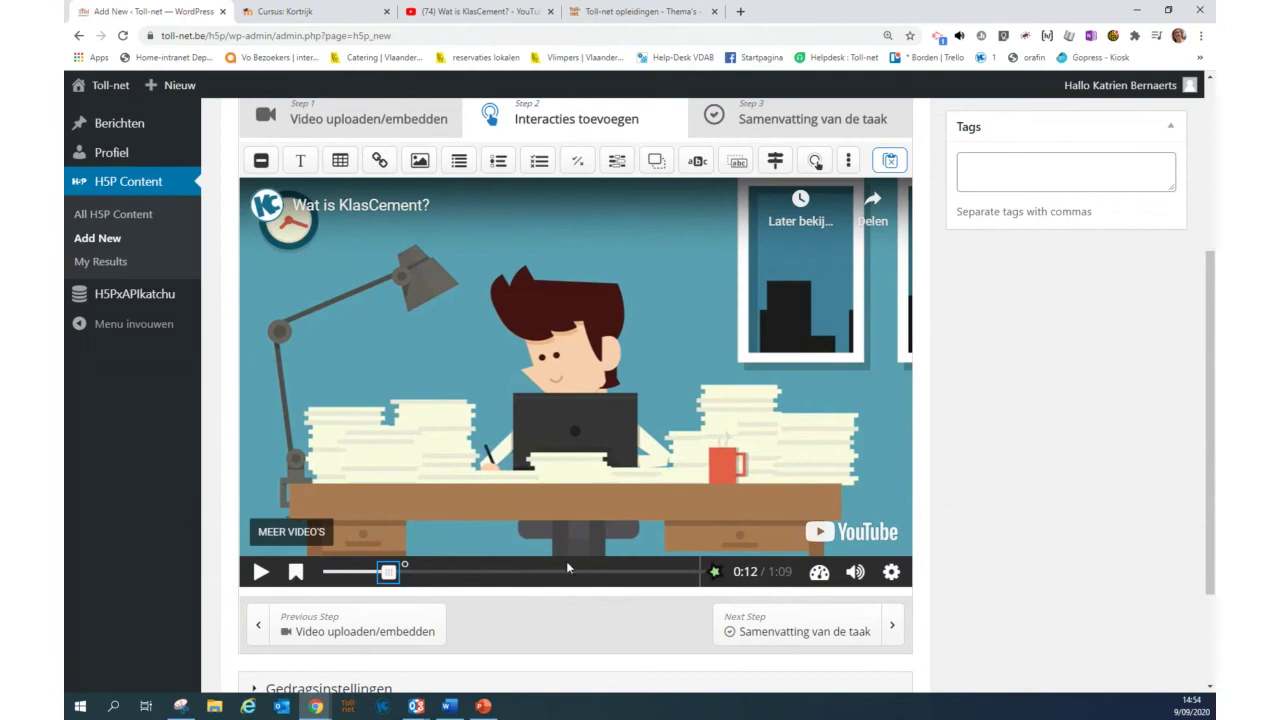
Disallow users from downloading the content and place the cursor in the Tags field
{"action": "scroll", "coordinate": [603, 565], "scroll_direction": "up", "scroll_amount": 1}
{"action": "scroll", "coordinate": [602, 565], "scroll_direction": "up", "scroll_amount": 2}
{"action": "scroll", "coordinate": [600, 563], "scroll_direction": "up", "scroll_amount": 1}
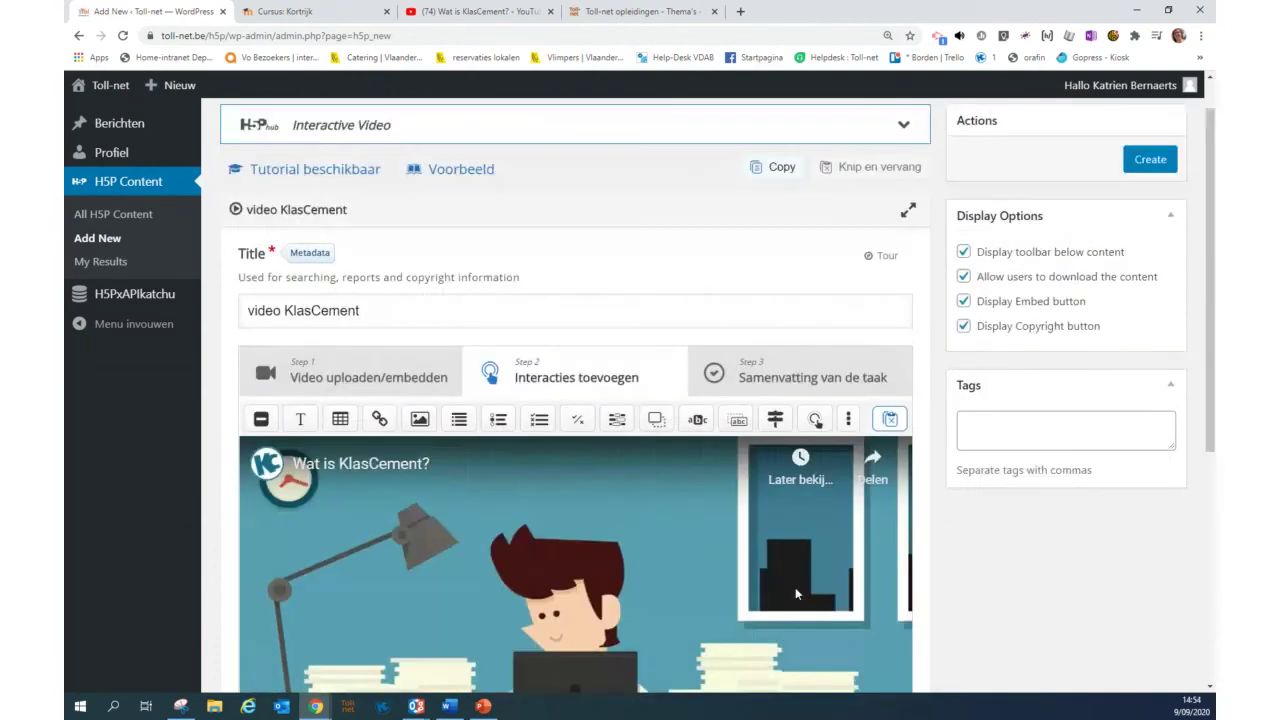
{"action": "scroll", "coordinate": [795, 589], "scroll_direction": "up", "scroll_amount": 1}
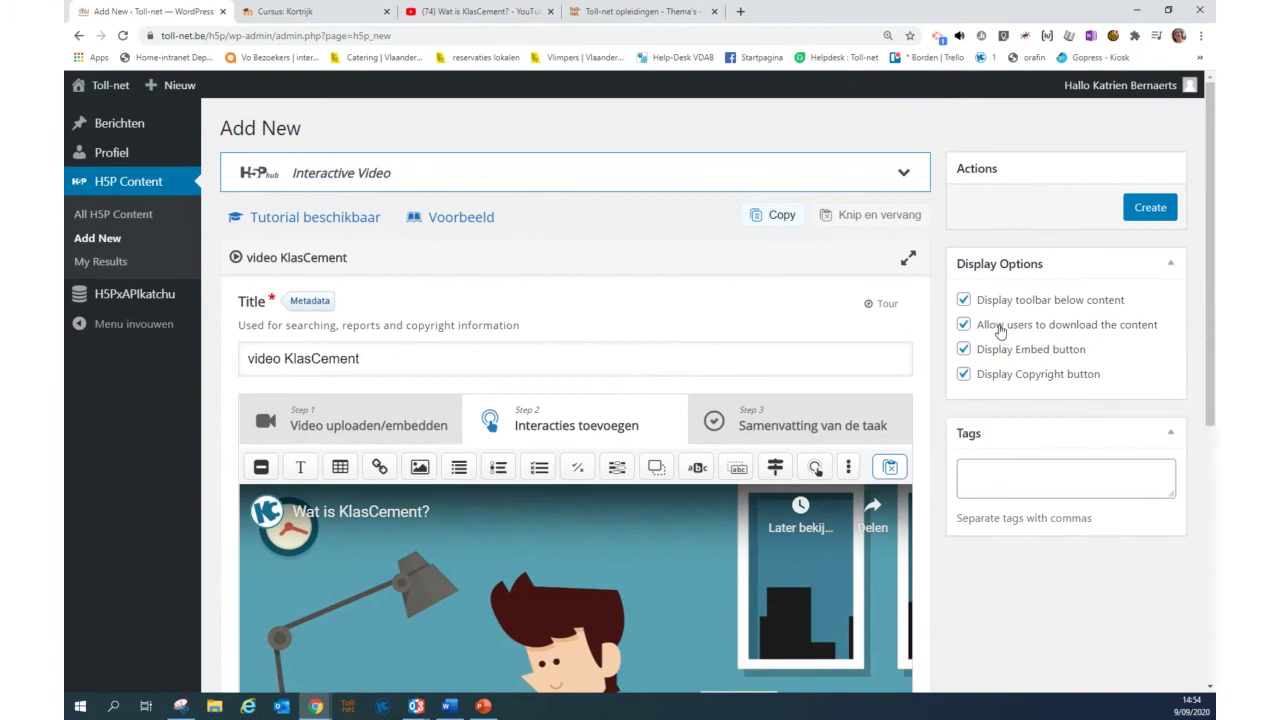
{"action": "left_click", "coordinate": [962, 326]}
{"action": "scroll", "coordinate": [1040, 470], "scroll_direction": "down", "scroll_amount": 1}
{"action": "left_click", "coordinate": [1030, 343]}
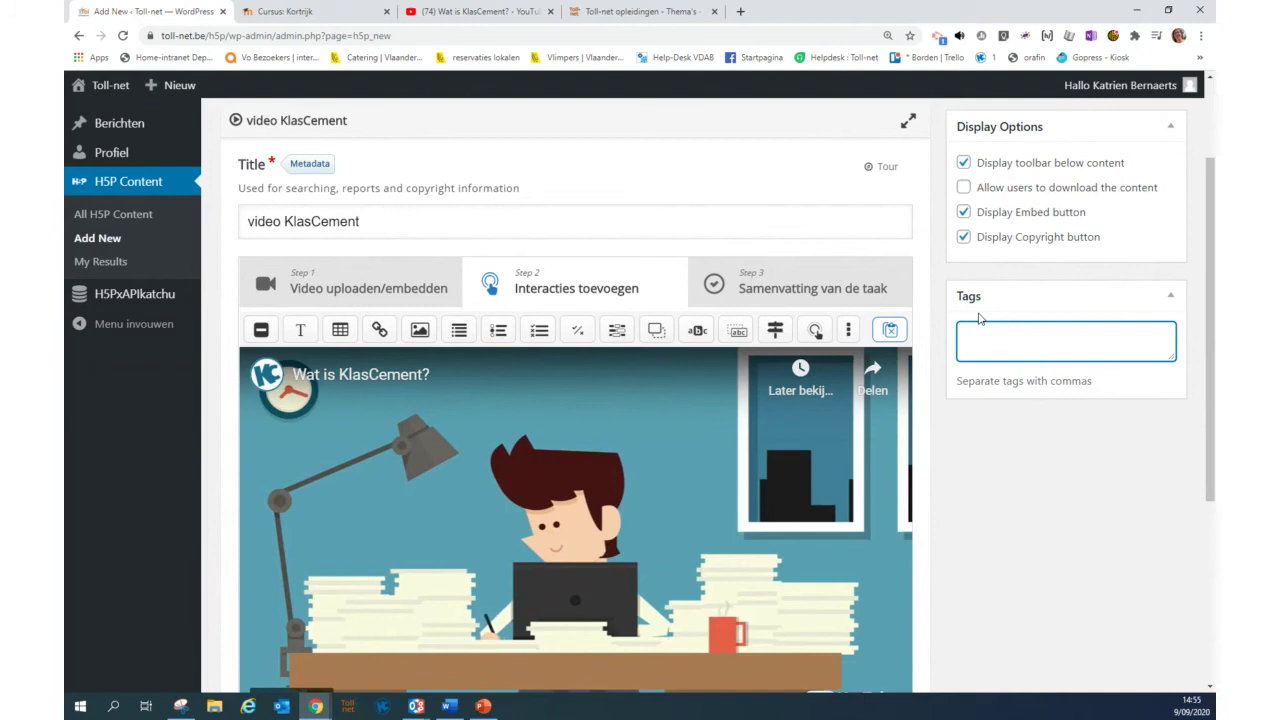
Tag the interactive video with KC, Toll-net and demo, and create the content
{"action": "type", "text": "KC, Toll-net, demo"}
{"action": "scroll", "coordinate": [975, 310], "scroll_direction": "up", "scroll_amount": 2}
{"action": "left_click", "coordinate": [1140, 210]}
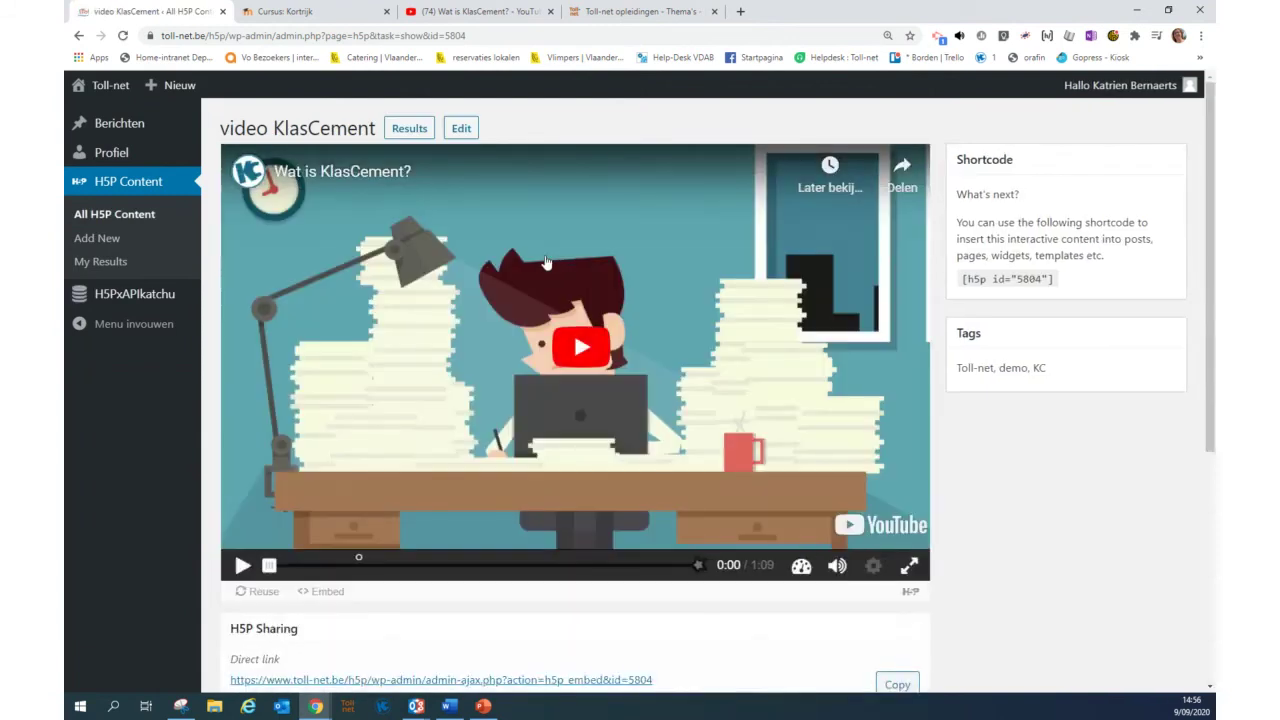
Review the H5P Sharing options of the published video and open its direct link to view the embedded player
{"action": "scroll", "coordinate": [348, 345], "scroll_direction": "down", "scroll_amount": 2}
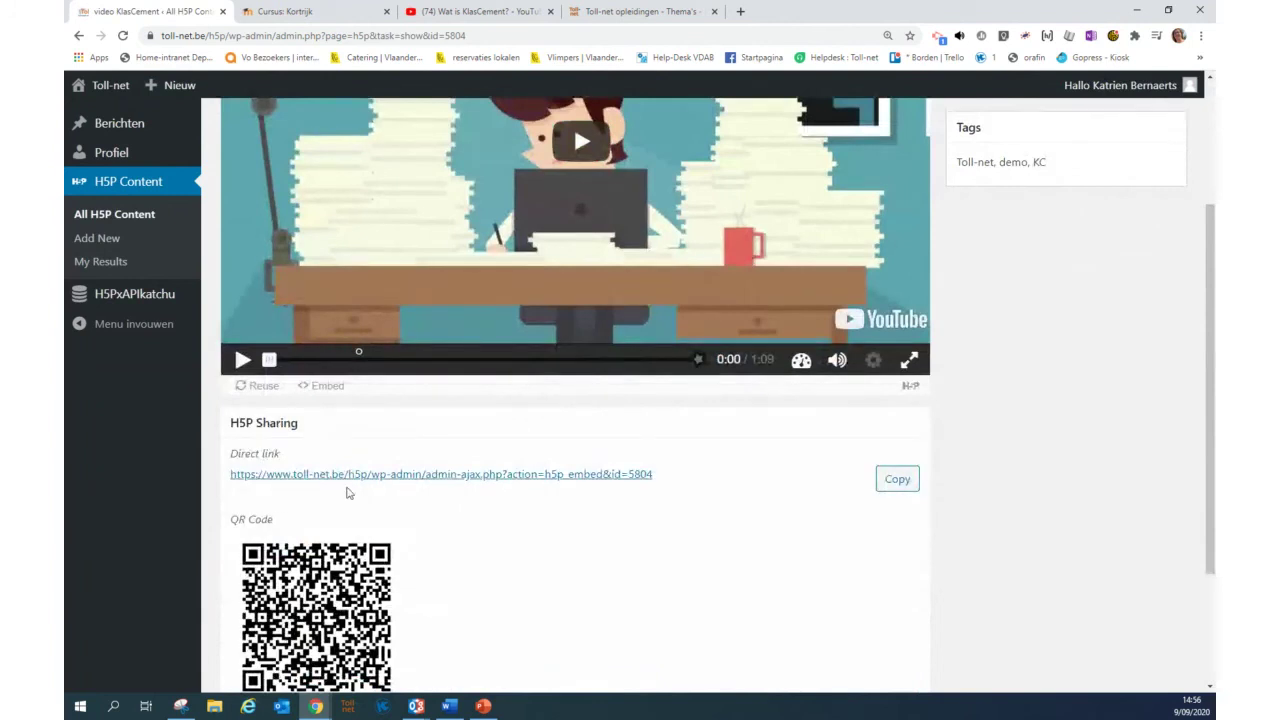
{"action": "scroll", "coordinate": [370, 490], "scroll_direction": "down", "scroll_amount": 1}
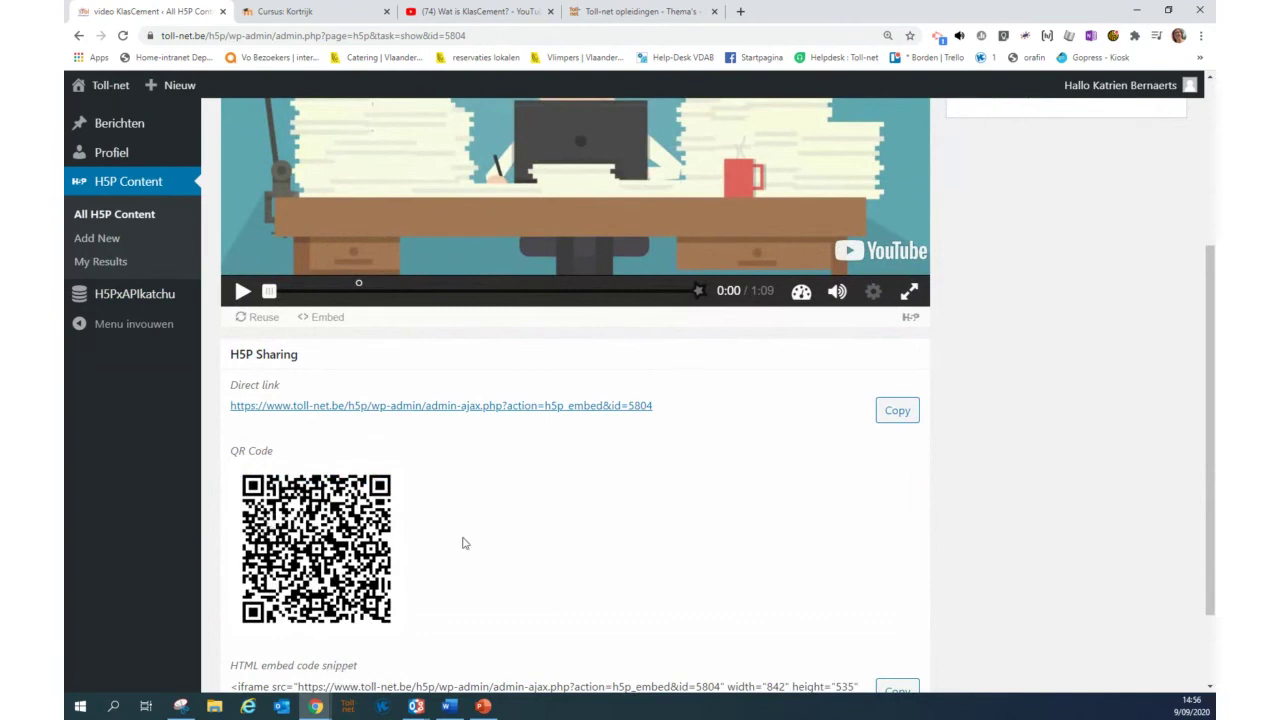
{"action": "scroll", "coordinate": [430, 550], "scroll_direction": "down", "scroll_amount": 1}
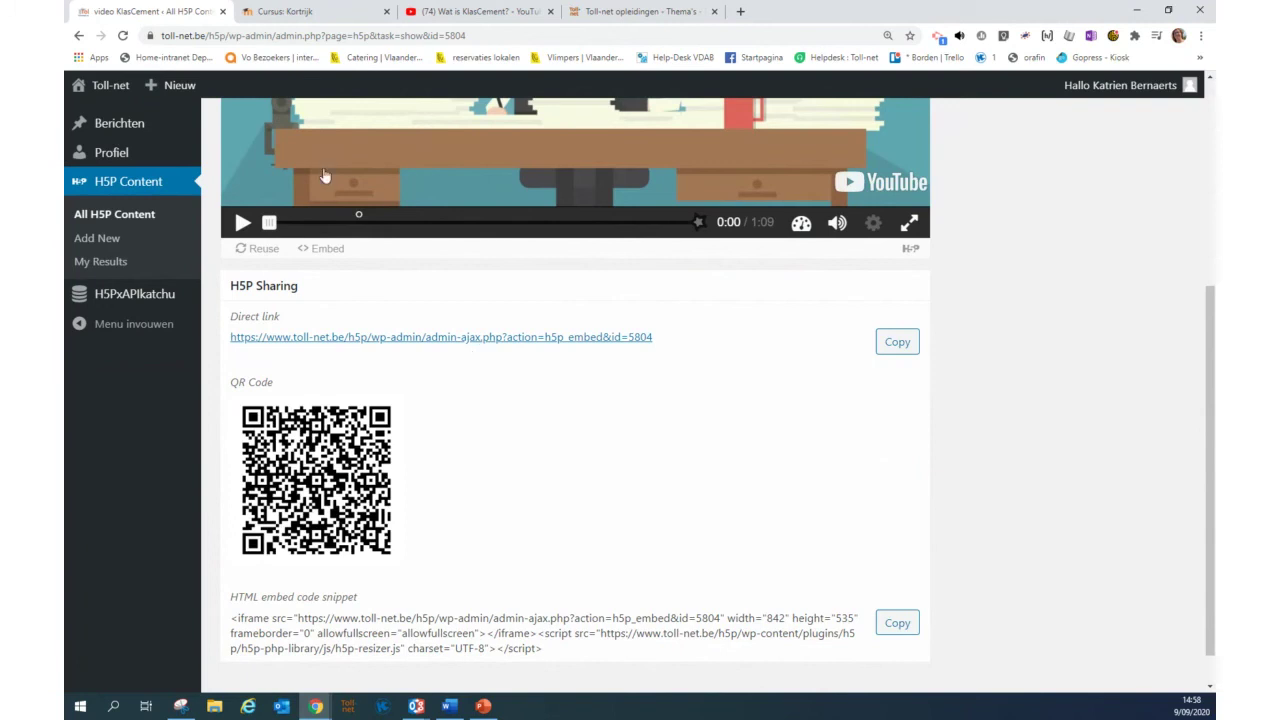
{"action": "left_click", "coordinate": [551, 340]}
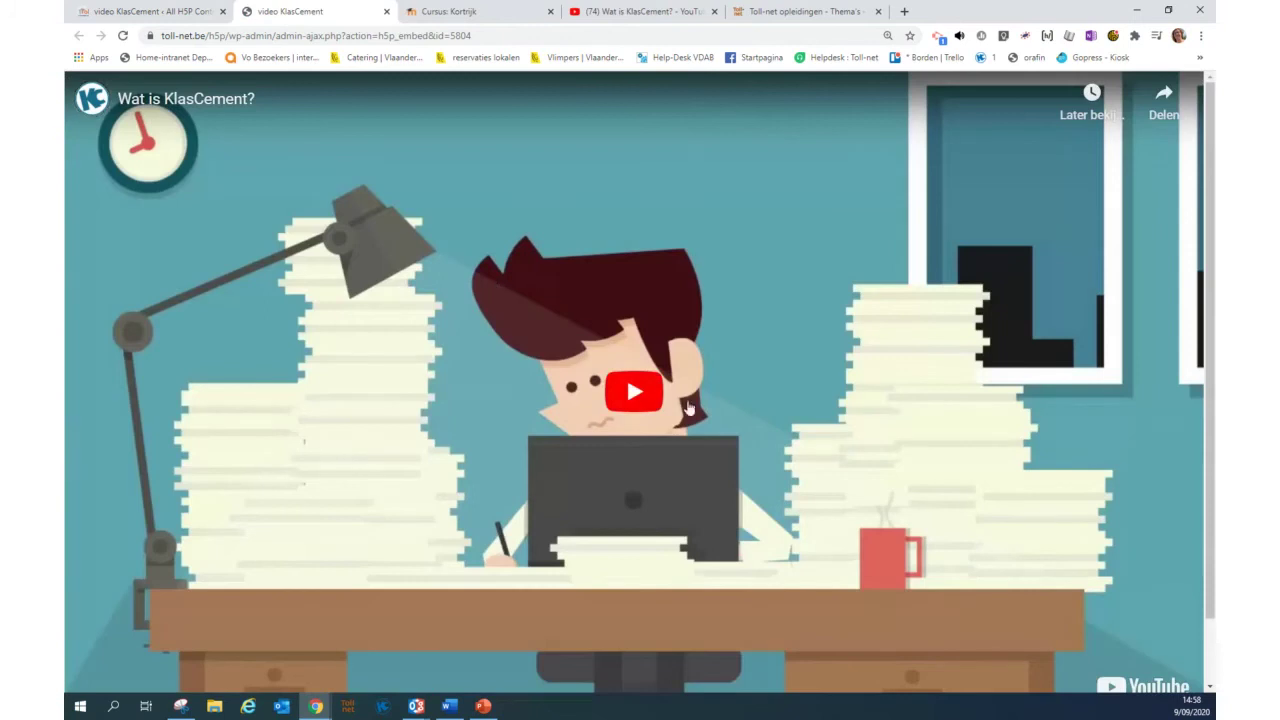
{"action": "scroll", "coordinate": [538, 481], "scroll_direction": "down", "scroll_amount": 1}
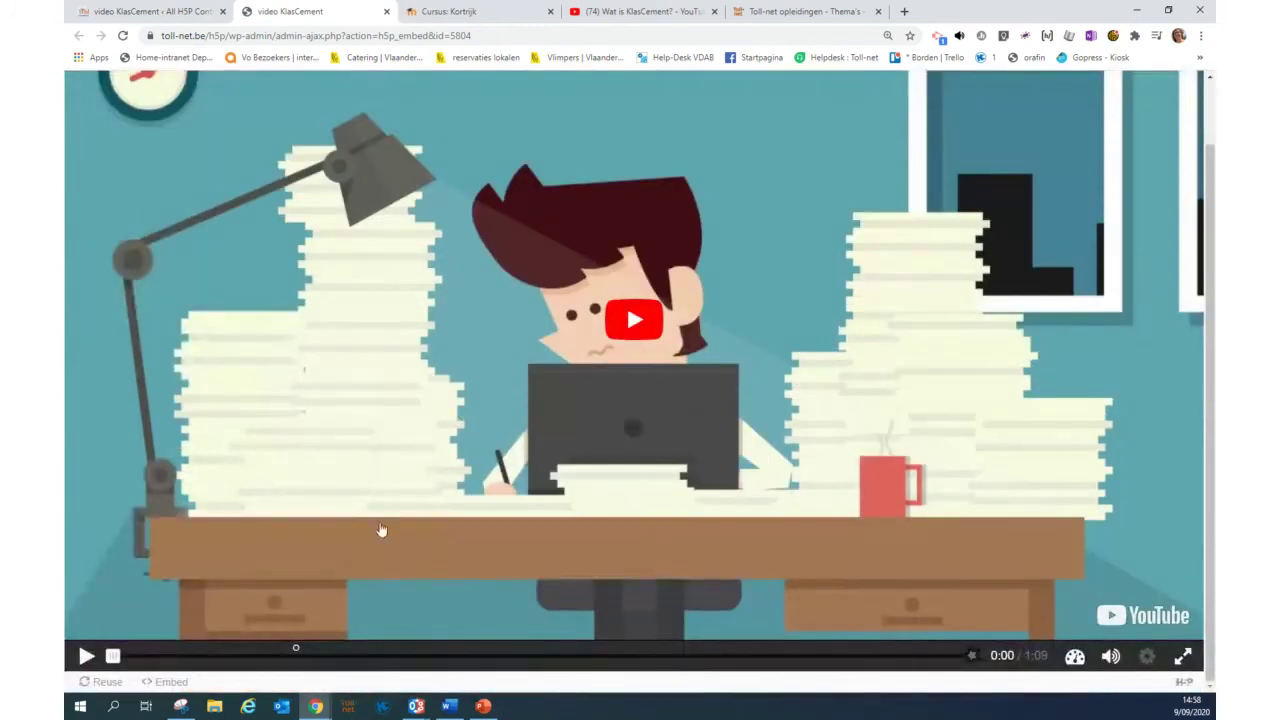